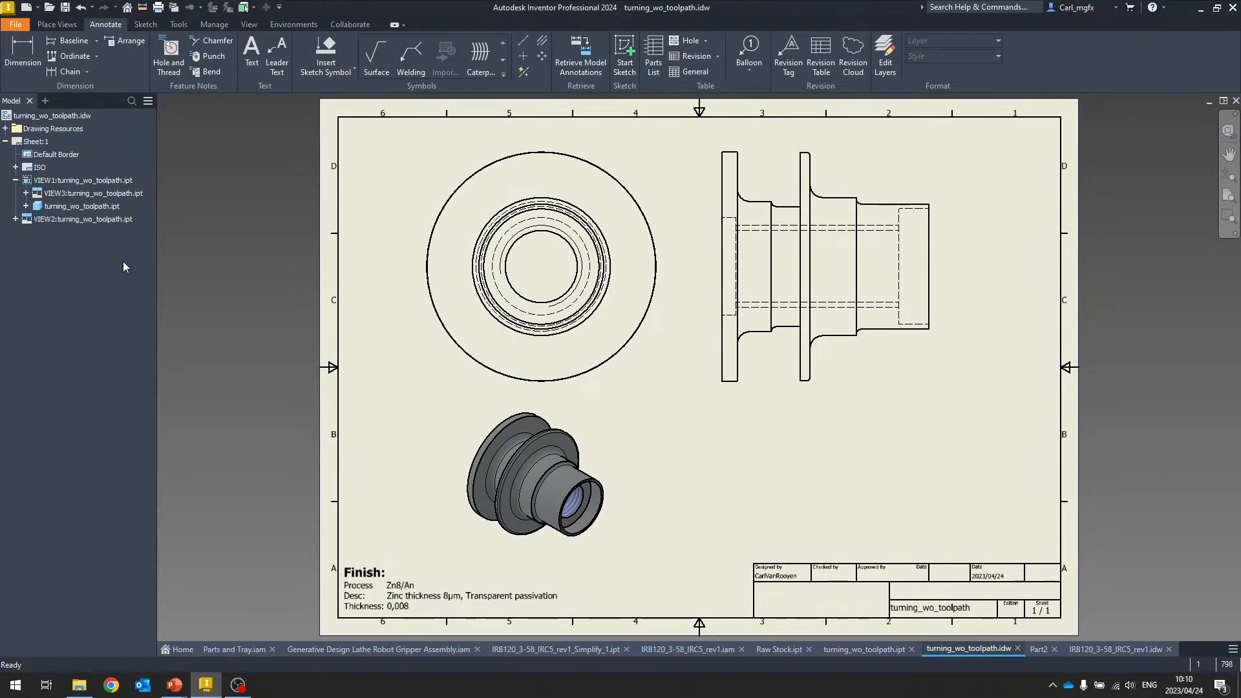
Switch to the Parts and Tray assembly document
left_click(223, 651)
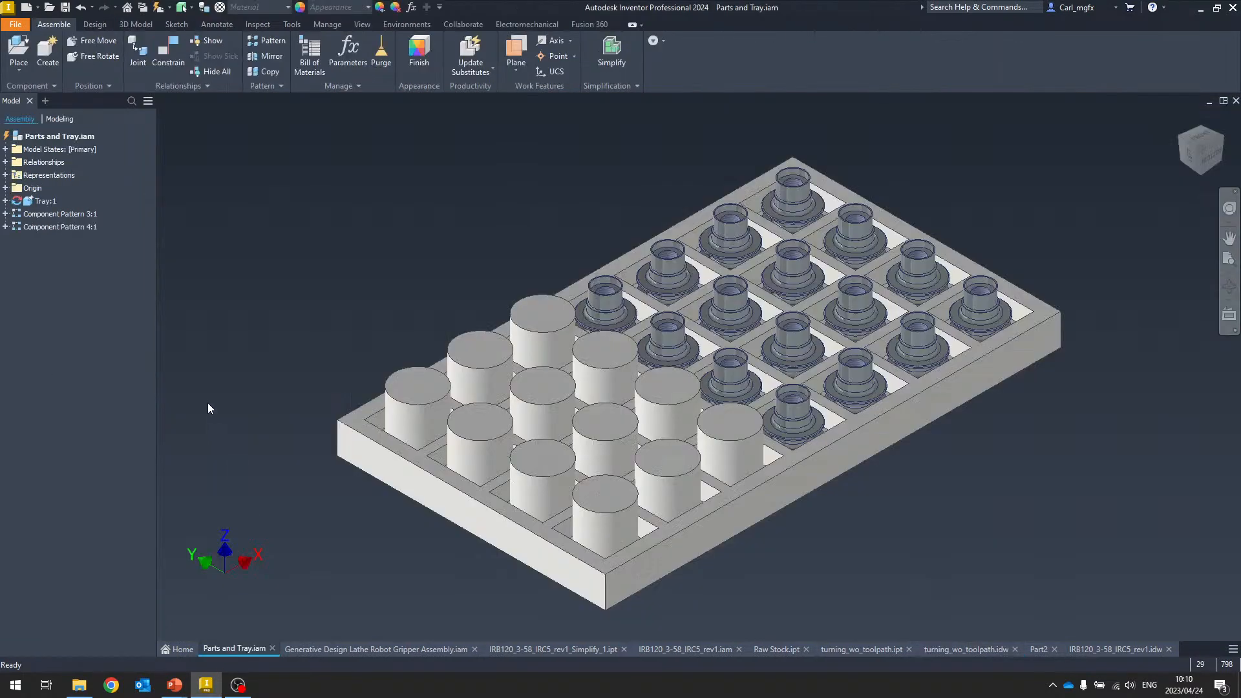
mouse_move(211, 409)
middle_mouse_down("shift")
mouse_move(316, 274)
mouse_move(250, 218)
mouse_move(239, 138)
mouse_move(265, 92)
mouse_move(284, 108)
mouse_move(250, 99)
middle_mouse_up("shift")
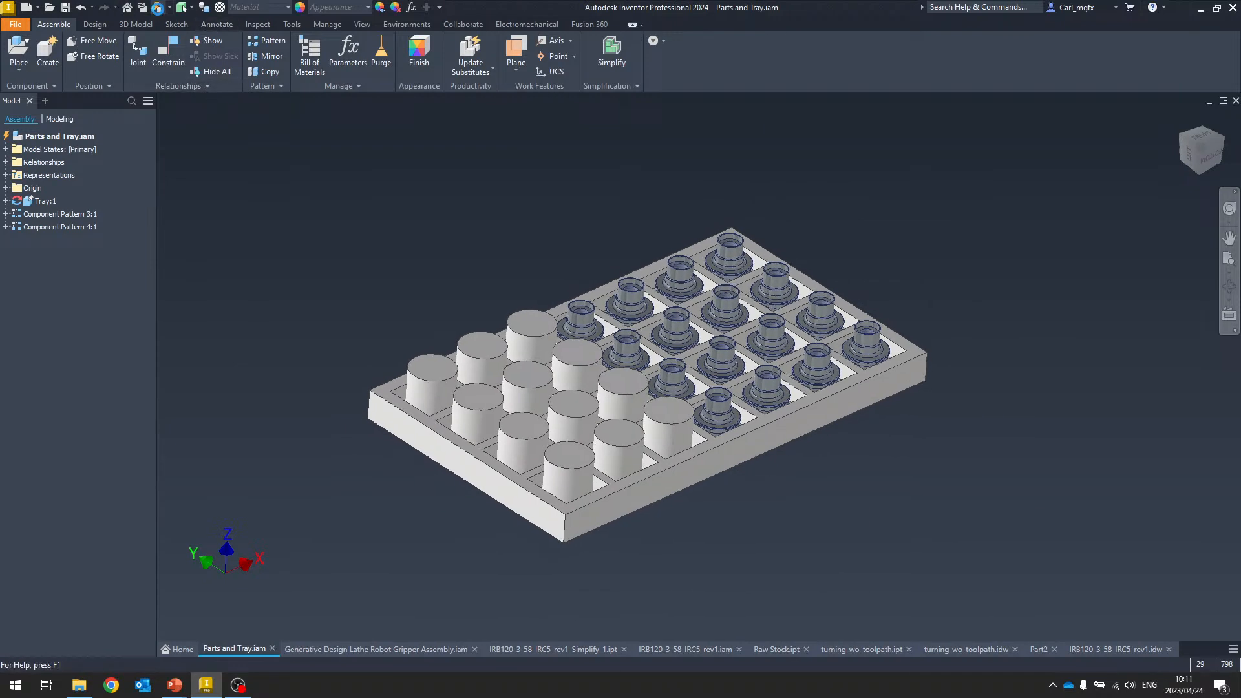
left_click(157, 8)
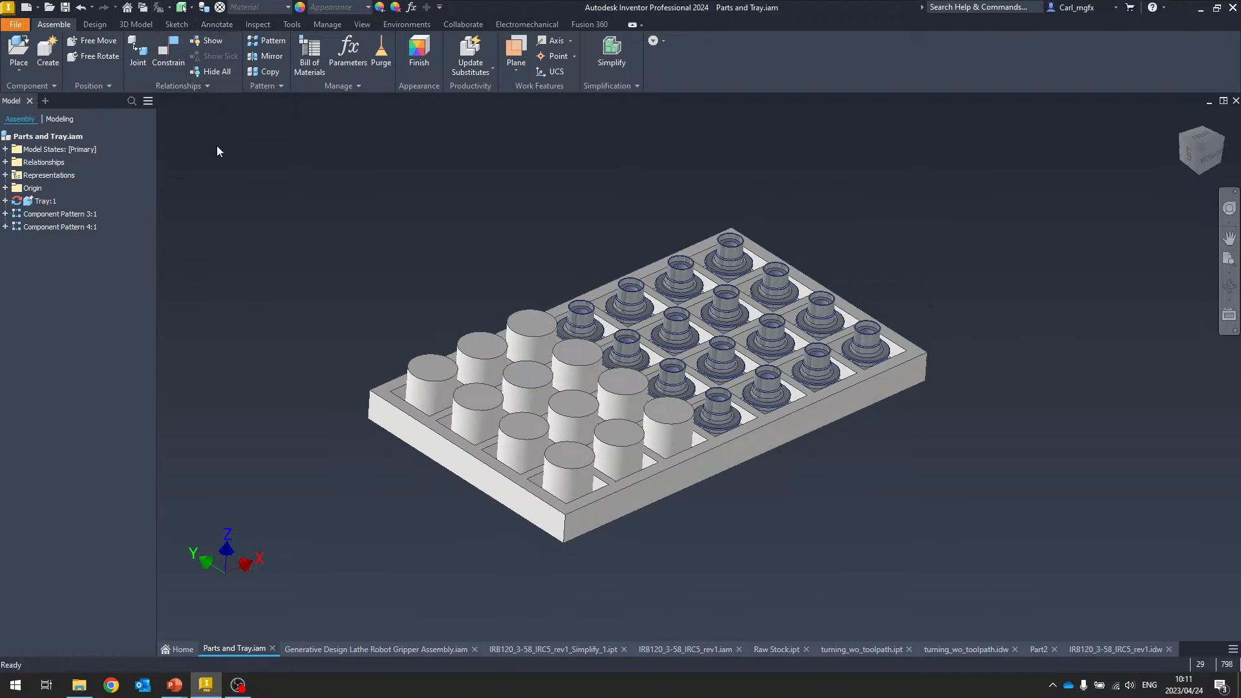
Start a rectangular component pattern and set the column direction along a vertical edge of a part
left_click(267, 41)
left_click_drag(909, 195, 367, 158)
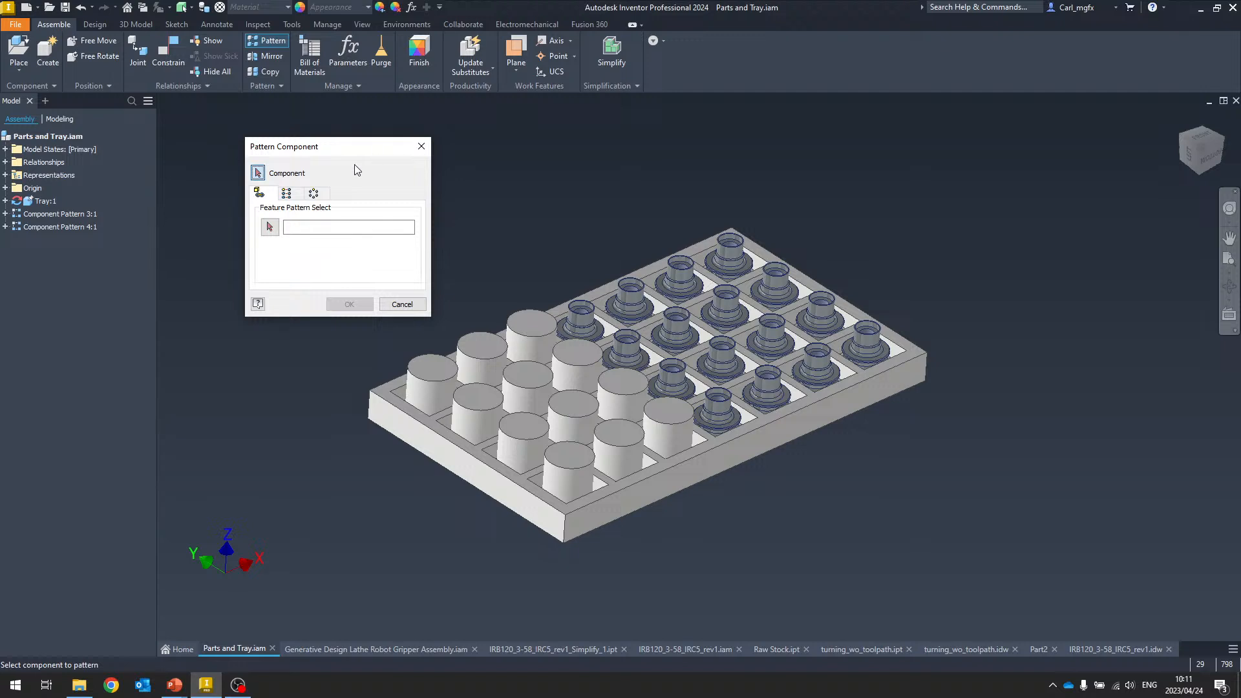
left_click(288, 195)
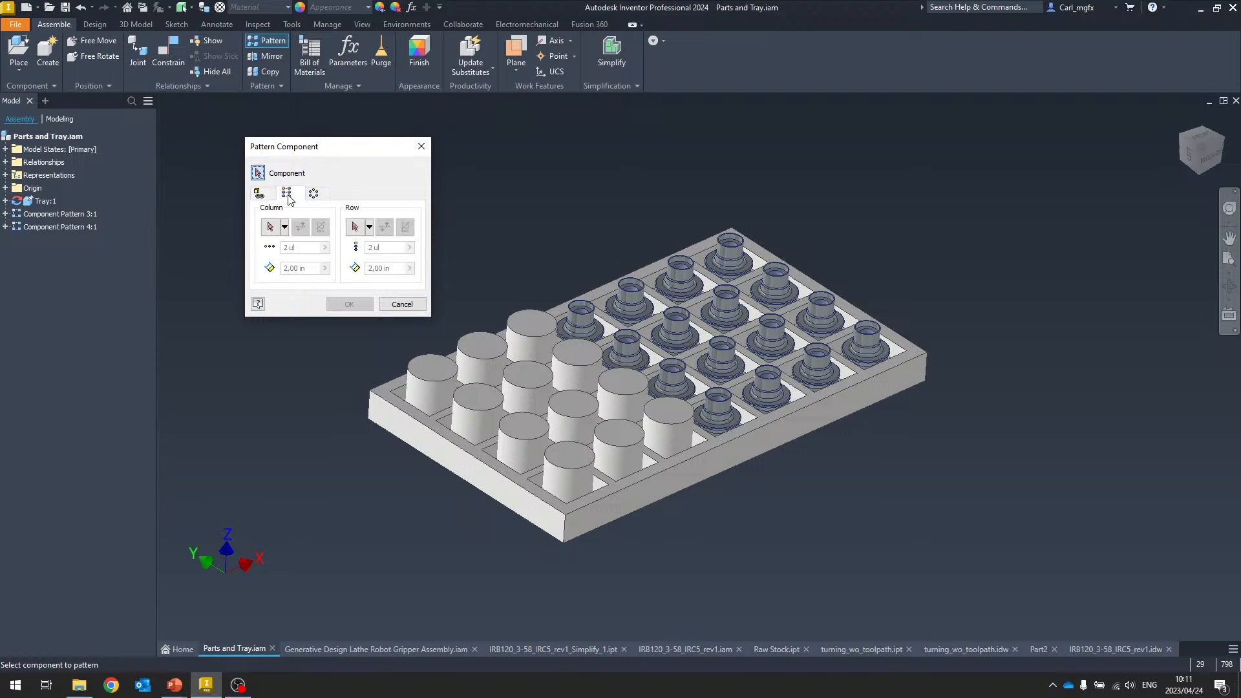
left_click(271, 227)
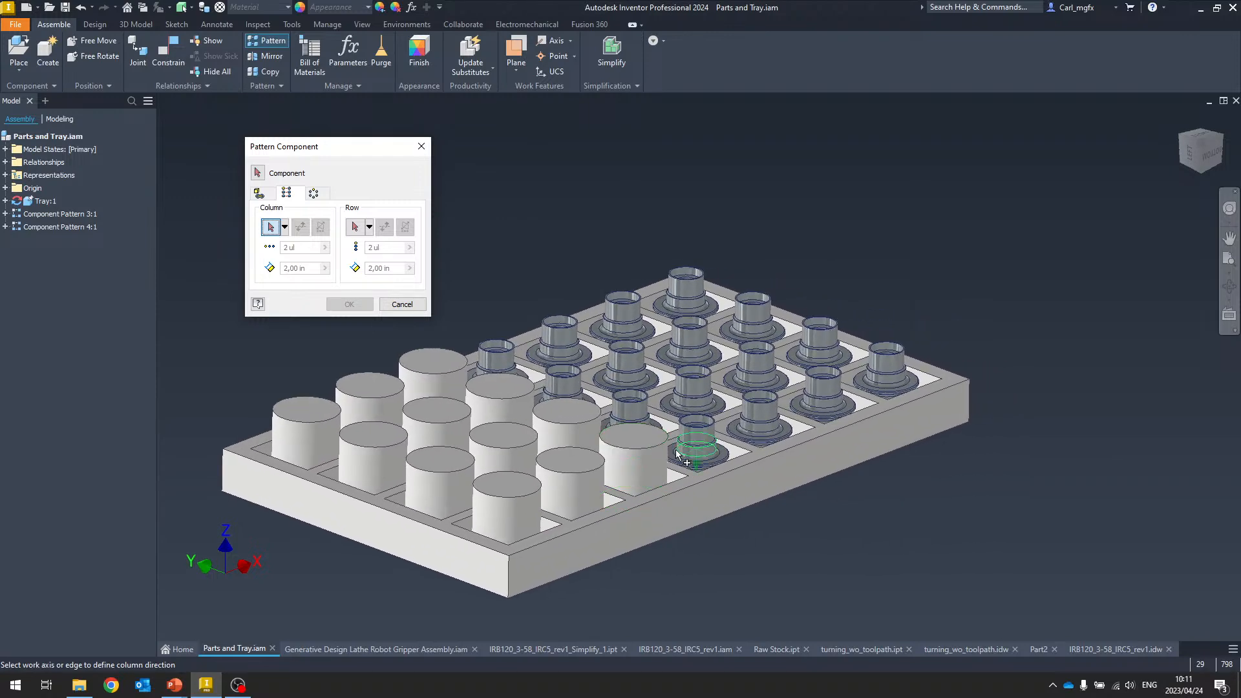
scroll(692, 440, "up", 7)
scroll(724, 434, "down", 4)
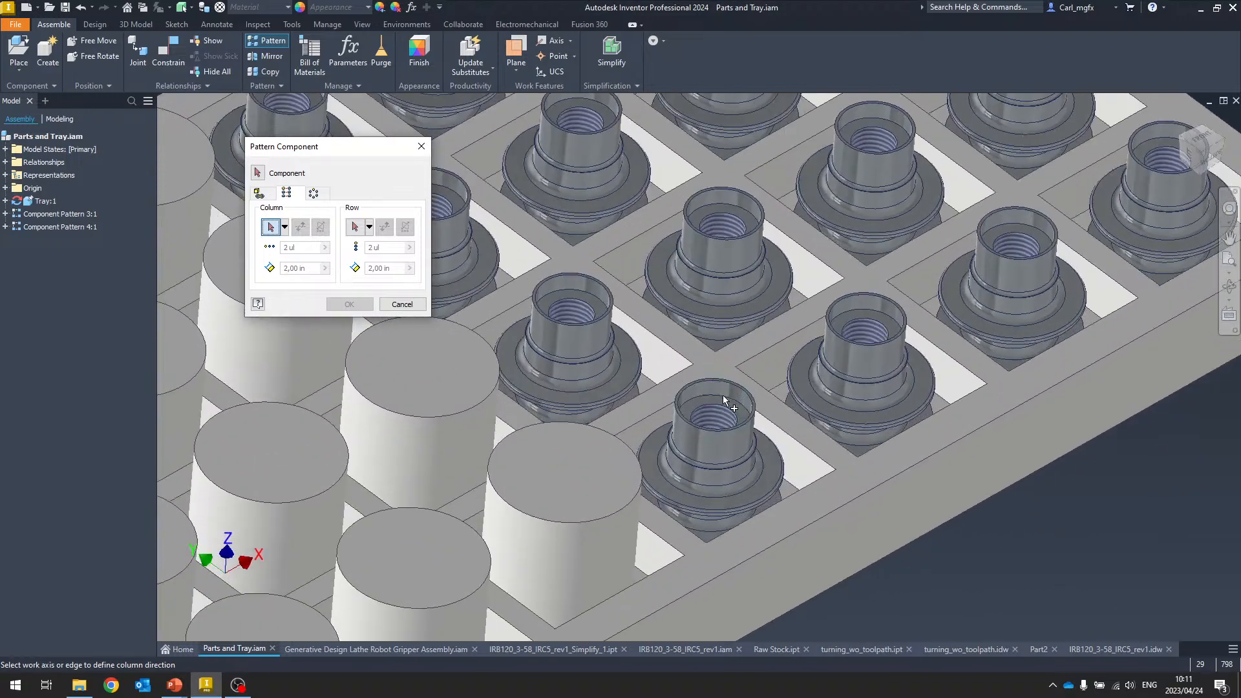
left_click(715, 449)
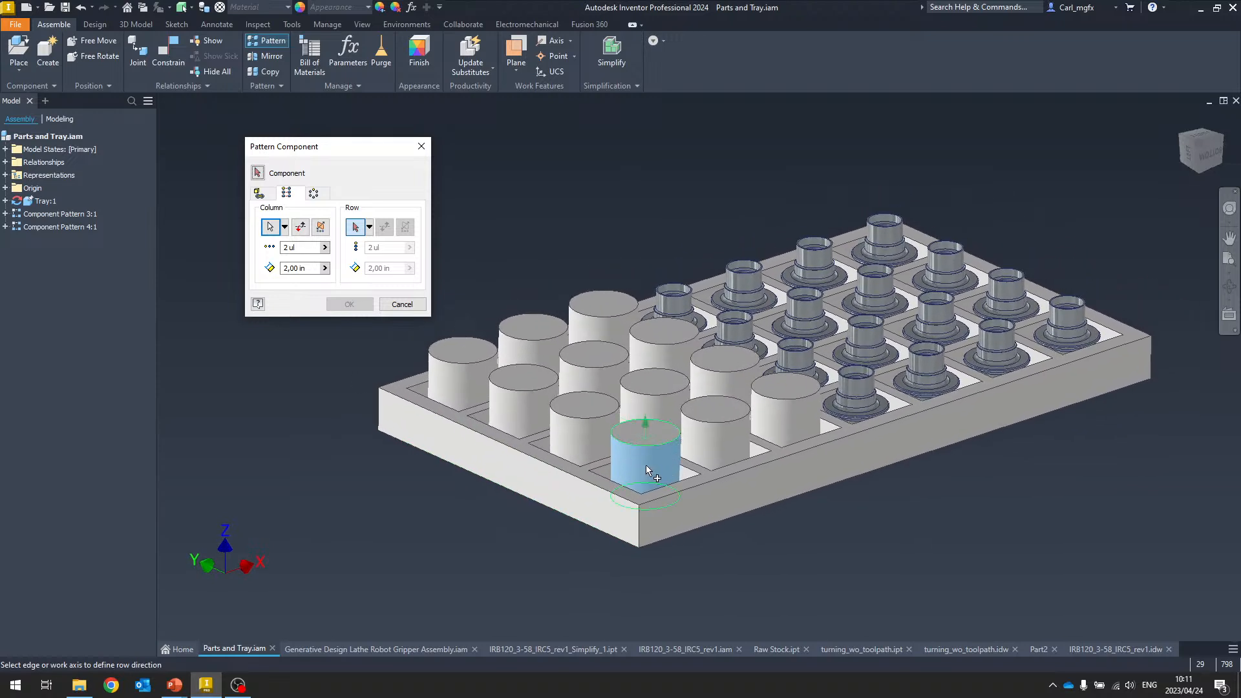
mouse_move(666, 486)
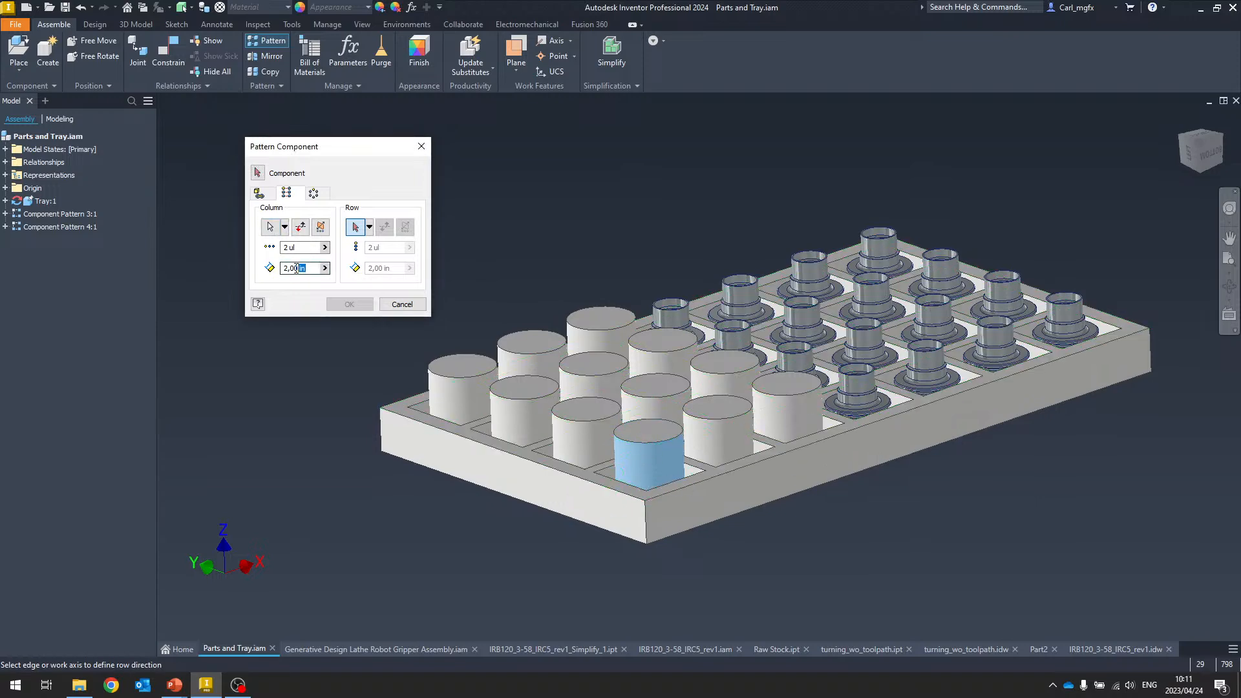
Select the tray and both part patterns, set the column spacing to 3, and finish the two-copy stacked pattern
left_click_drag(296, 268, 279, 270)
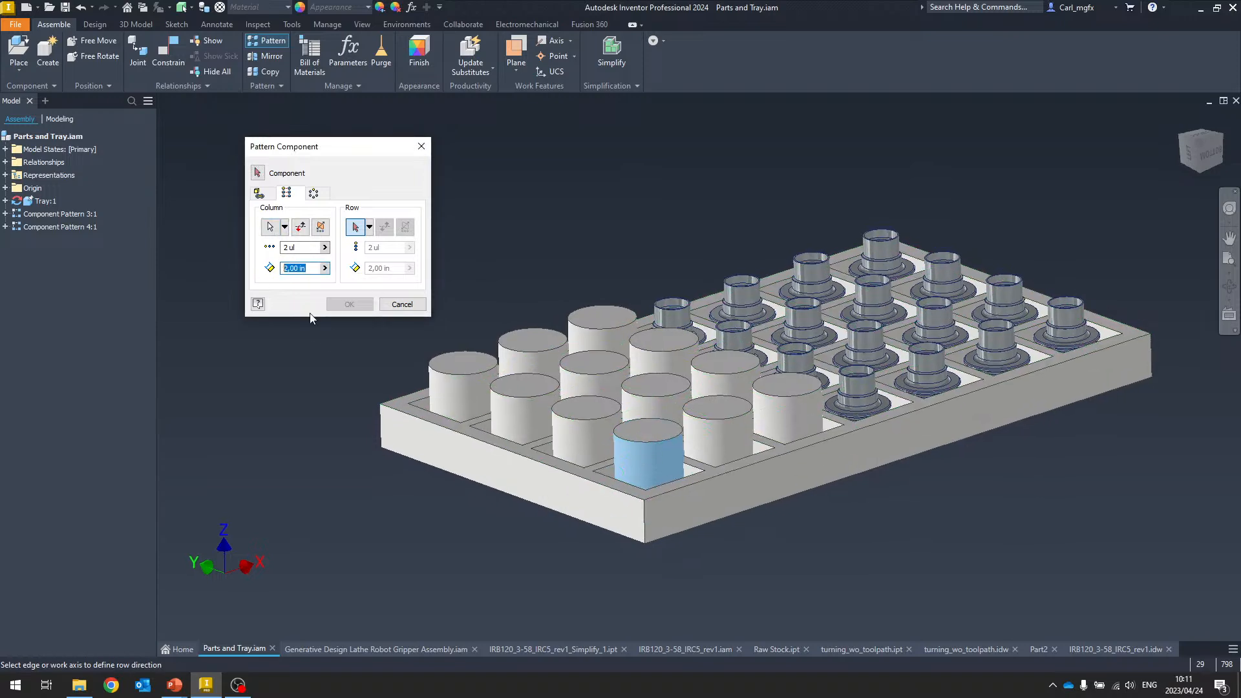
left_click(272, 179)
left_click(622, 458)
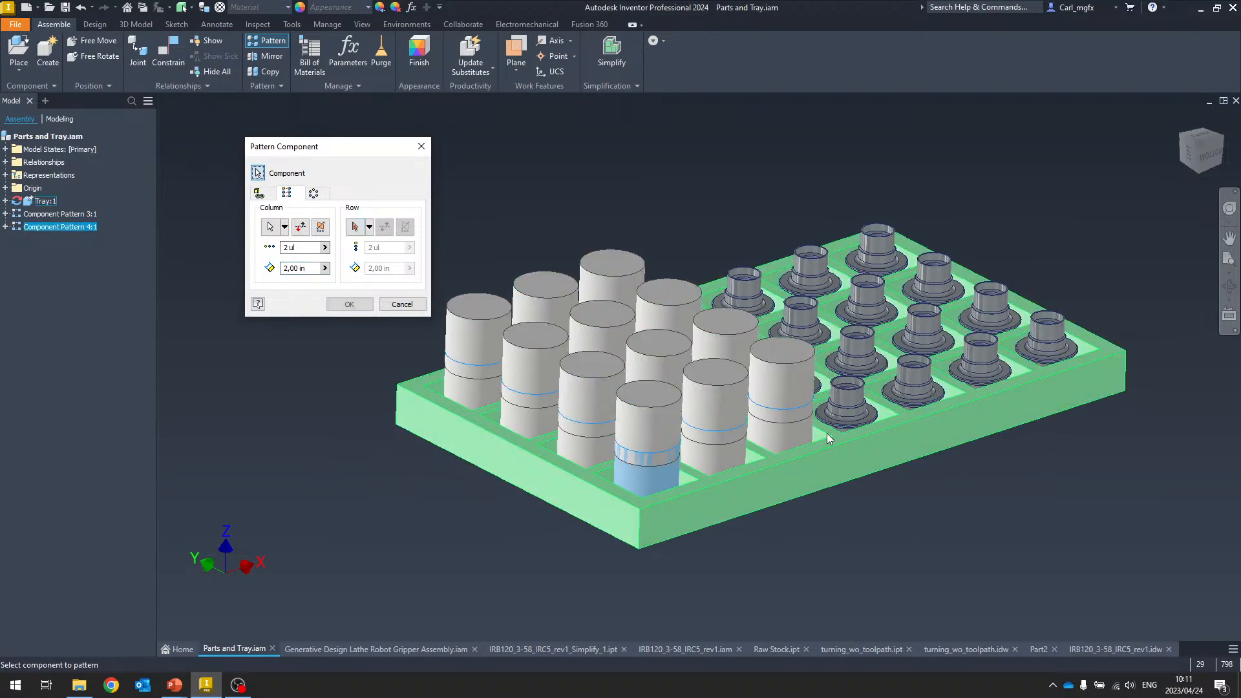
left_click(844, 400)
left_click(856, 464)
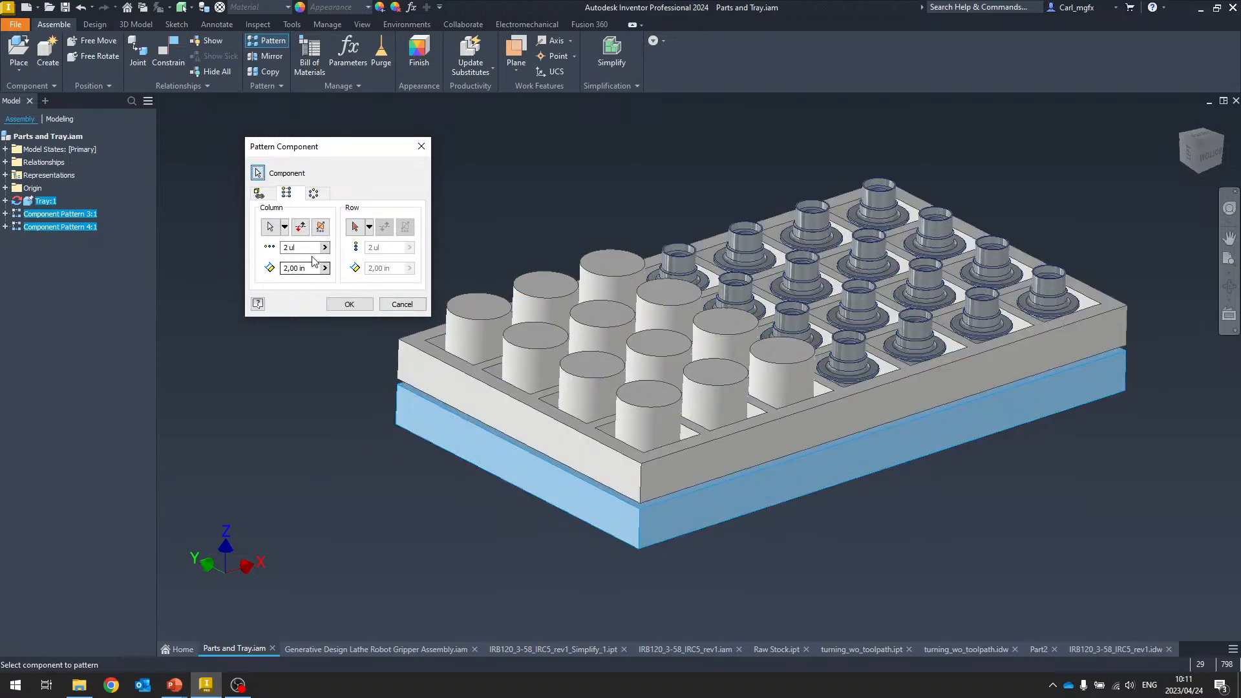
left_click_drag(310, 268, 236, 270)
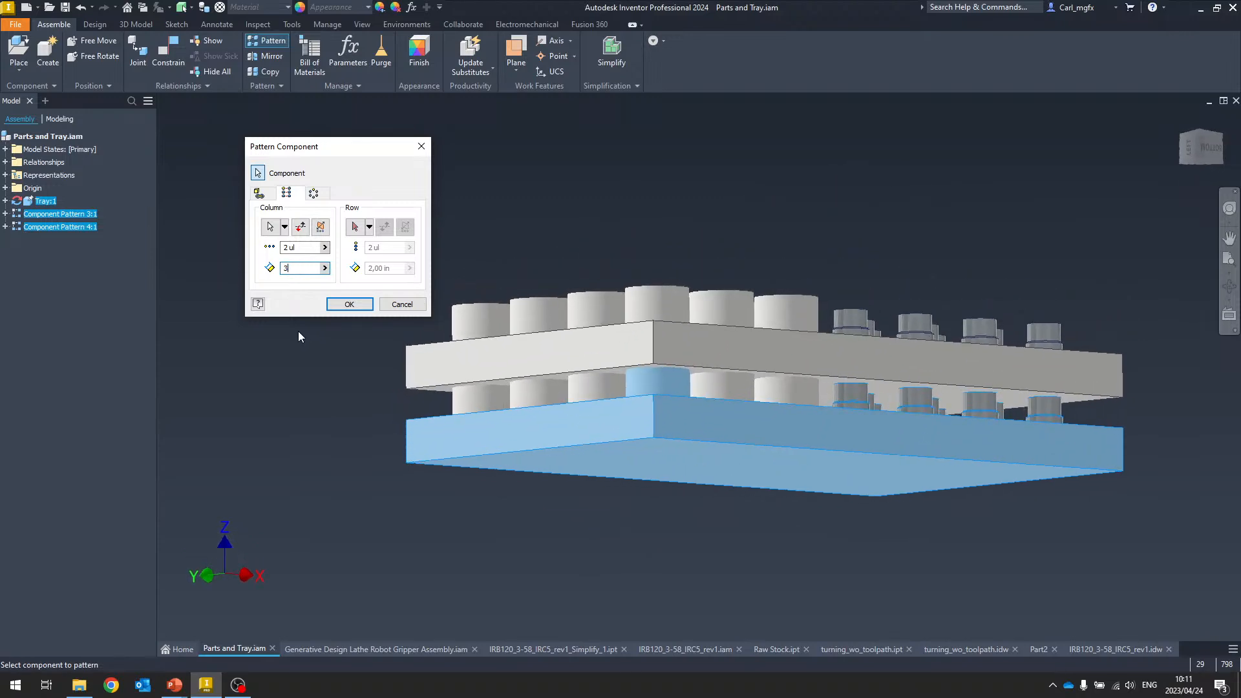
left_click(349, 304)
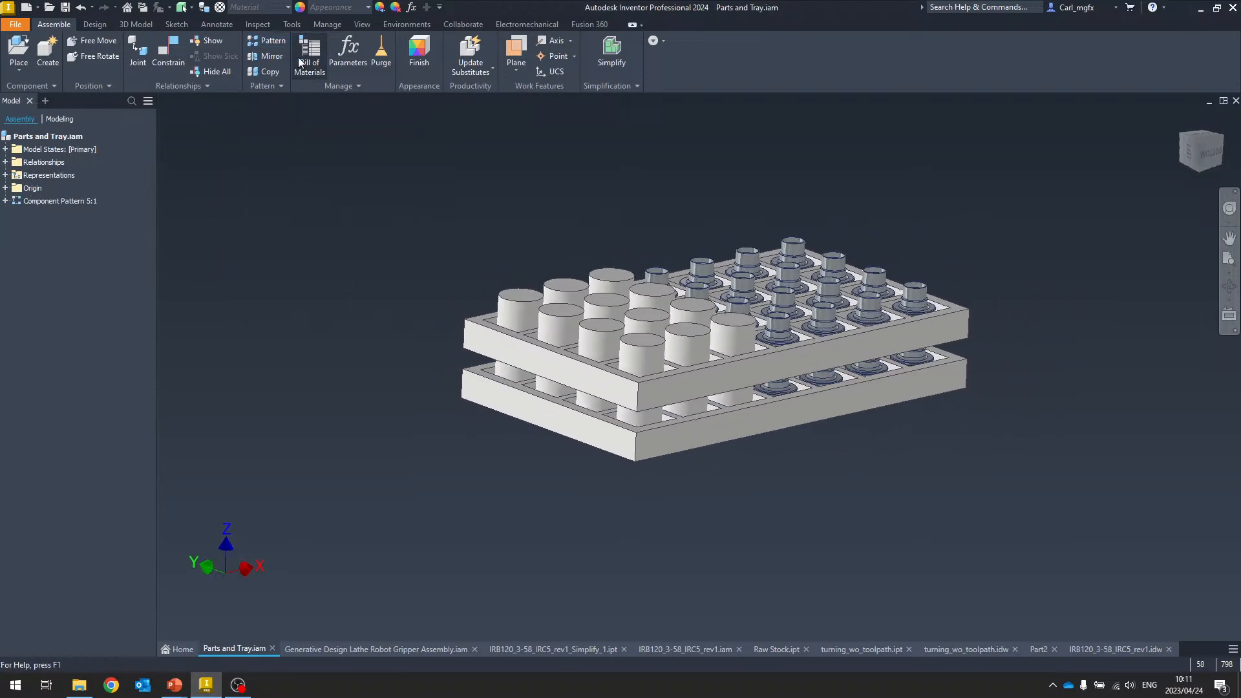
Circular-pattern the stacked tray pattern about a vertical edge, 3 occurrences fitted over 180 deg
left_click(274, 41)
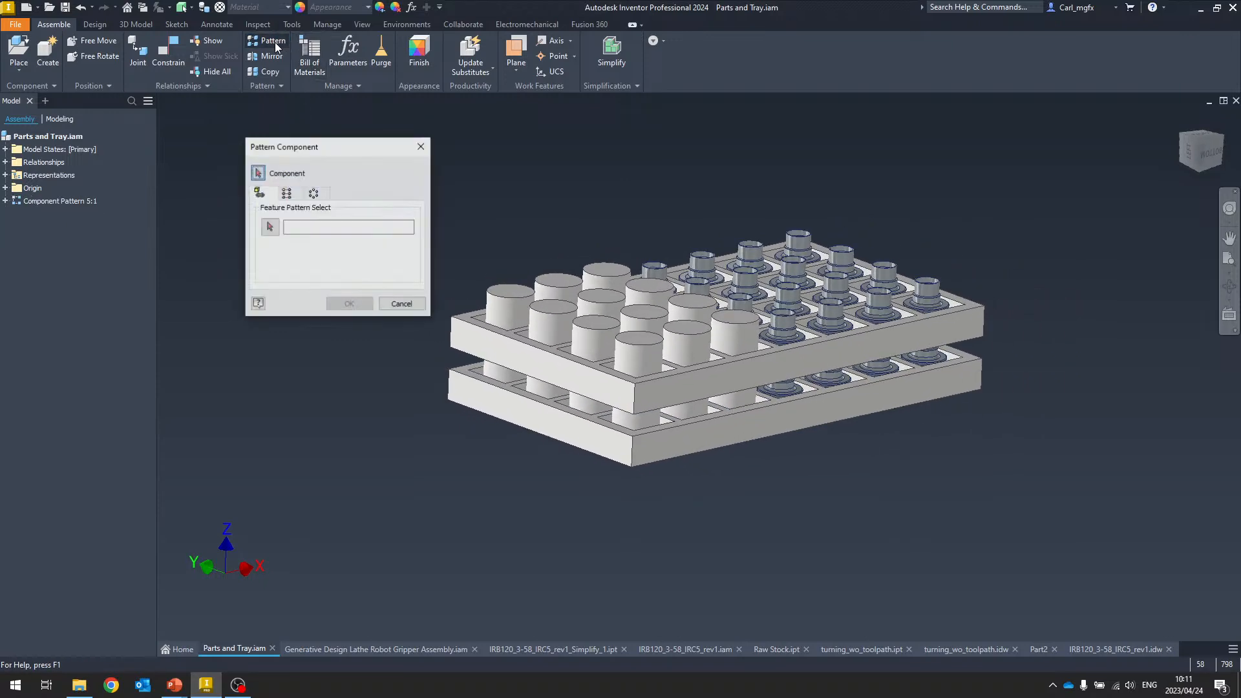
left_click(314, 196)
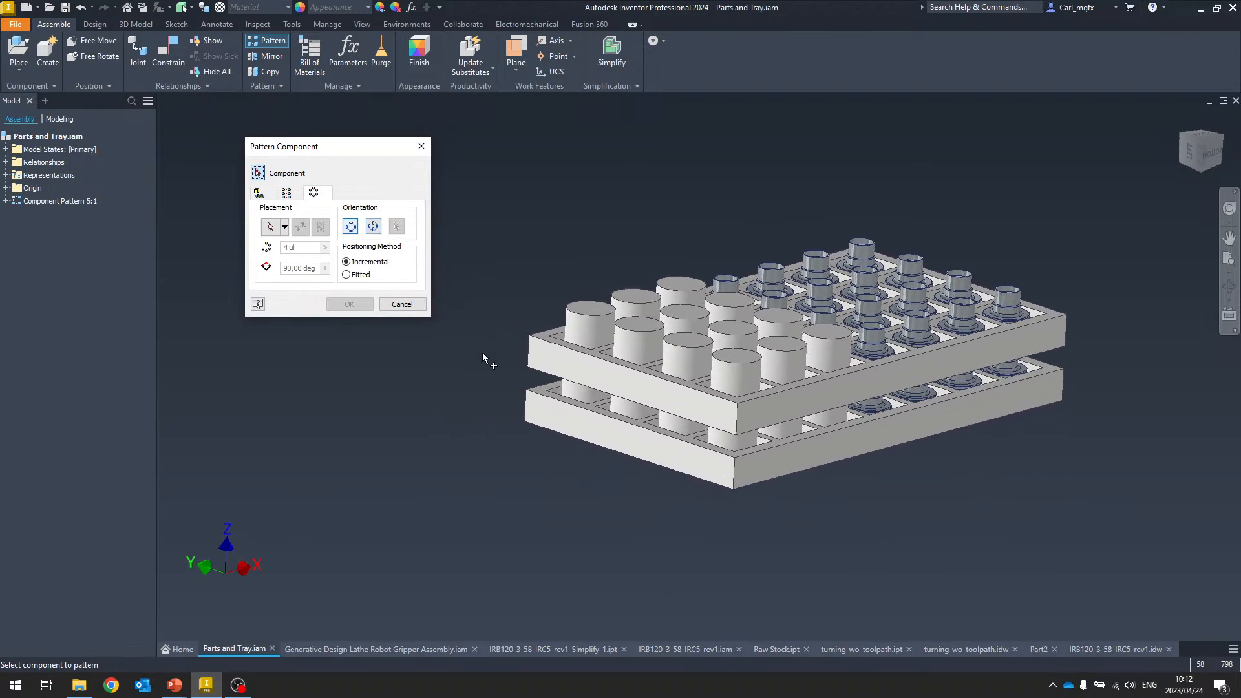
left_click(566, 361)
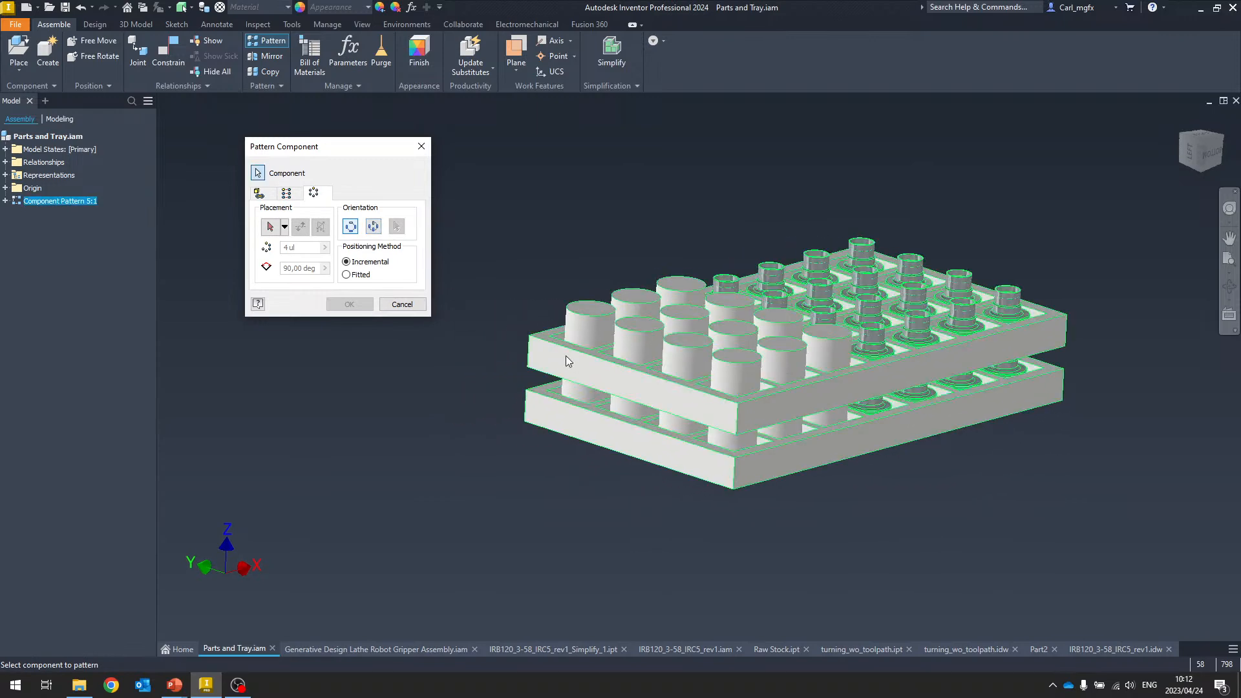
left_click(271, 227)
left_click(690, 425)
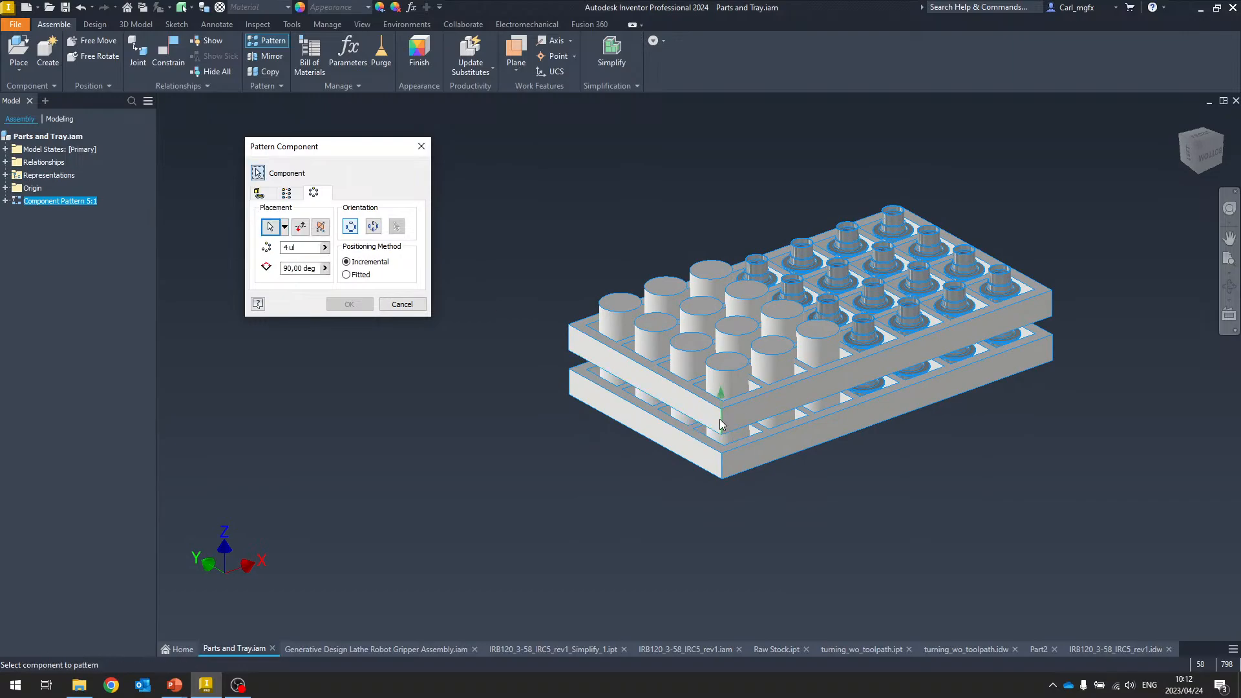
left_click(347, 275)
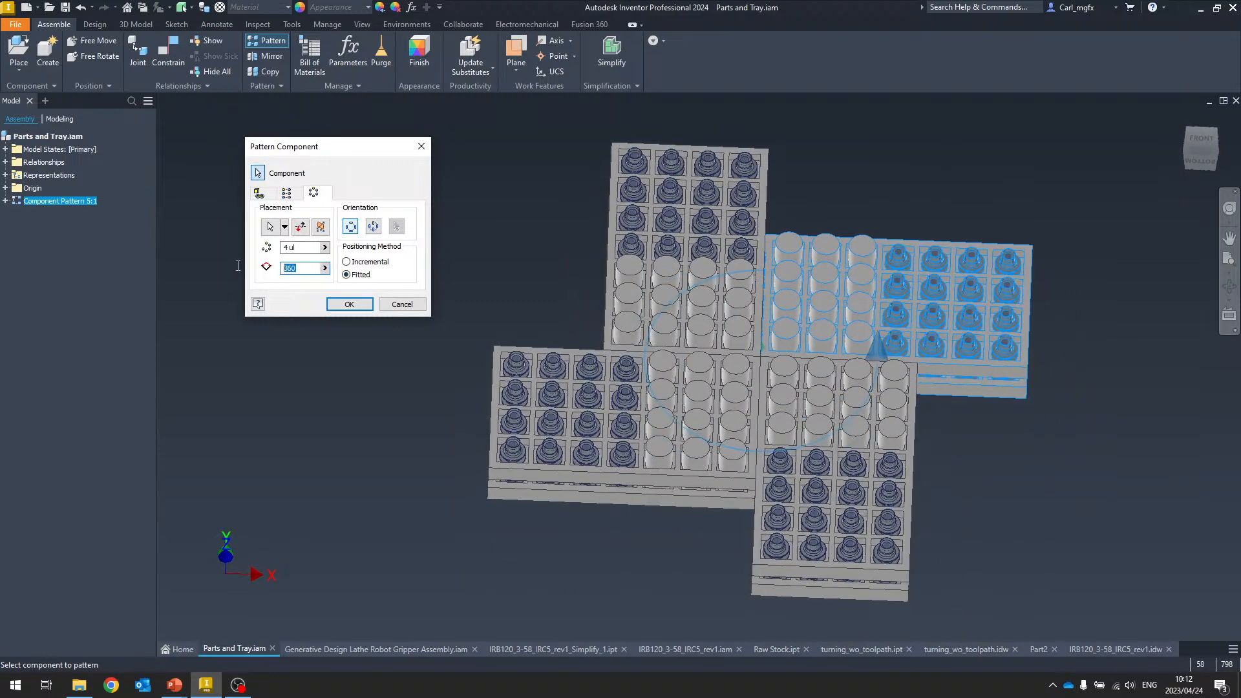
type("180")
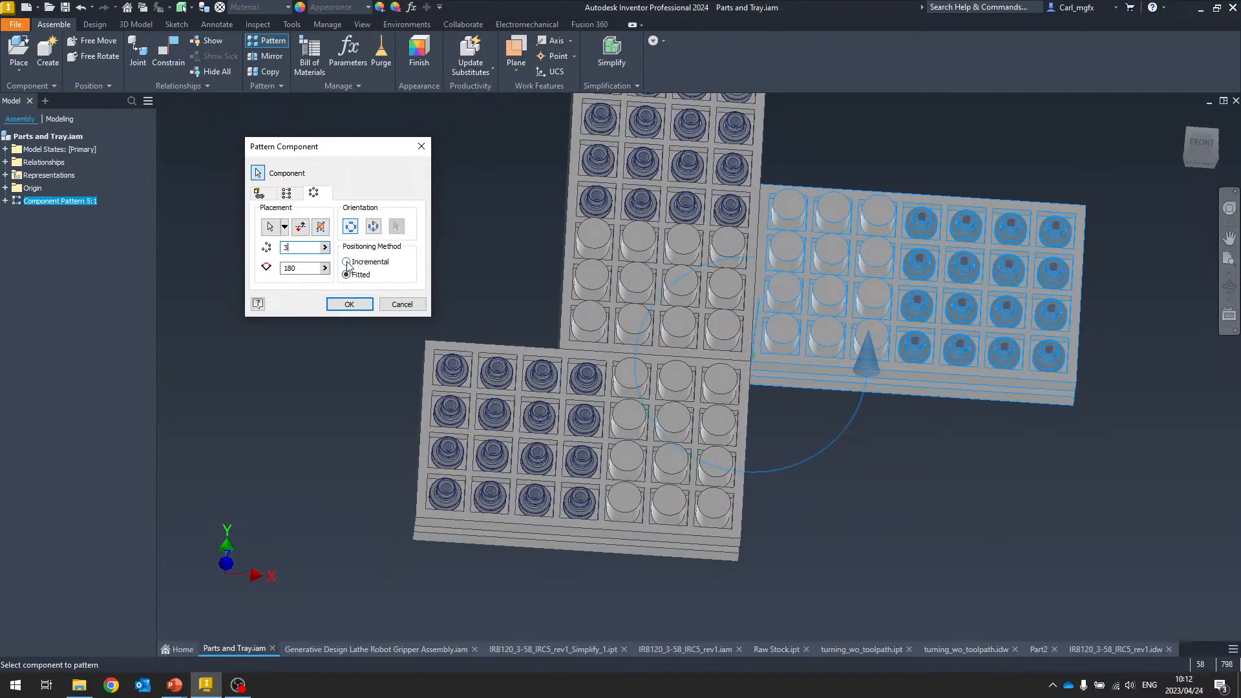
left_click(347, 262)
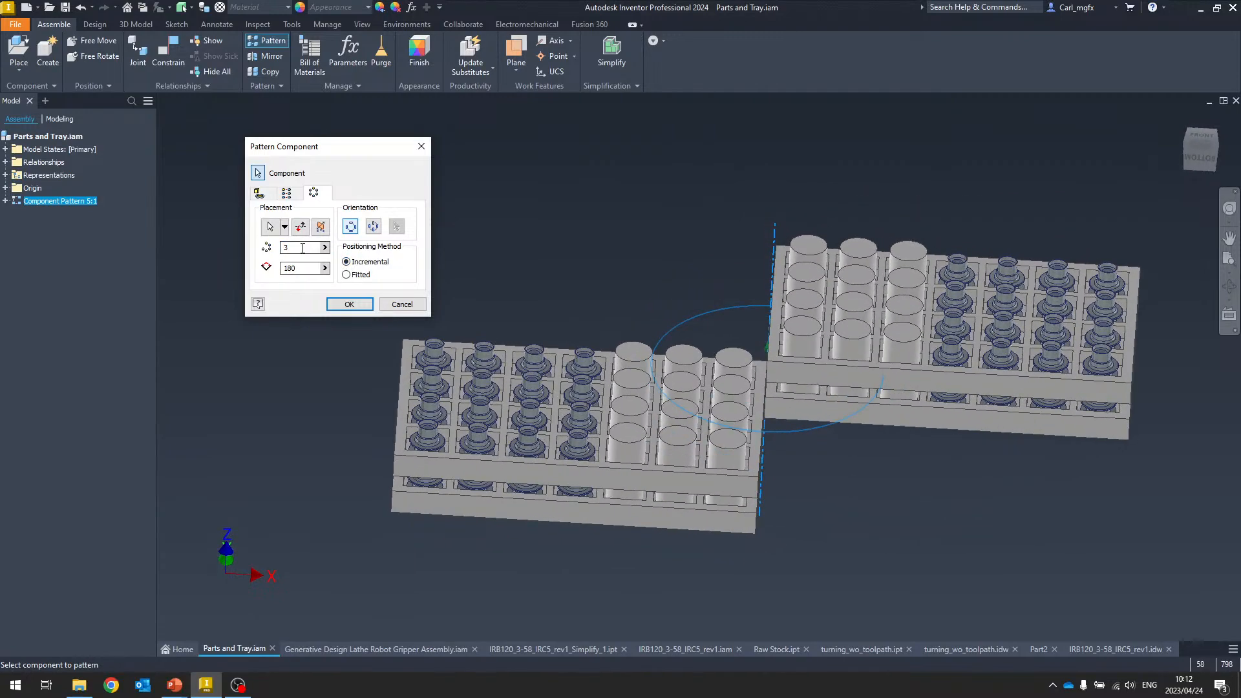
left_click(347, 275)
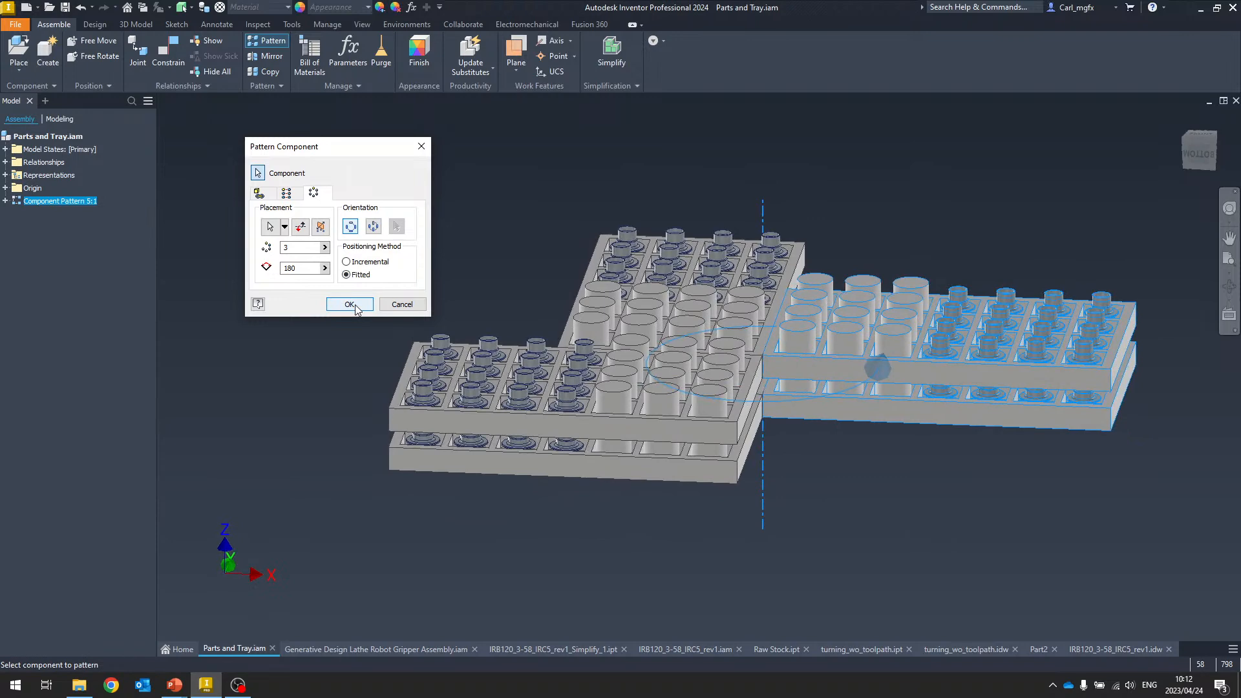
left_click(349, 304)
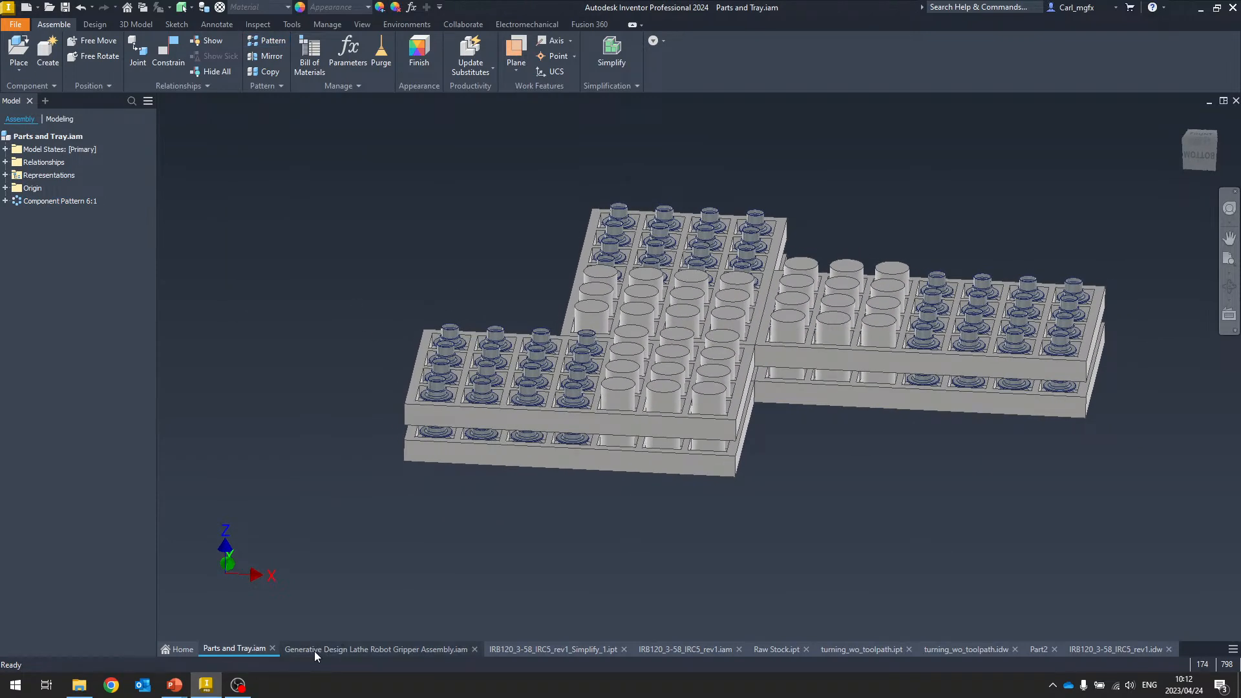
Switch to the Generative Design Lathe Robot Gripper Assembly document
left_click(336, 649)
middle_click_drag(396, 390, 469, 333, "shift")
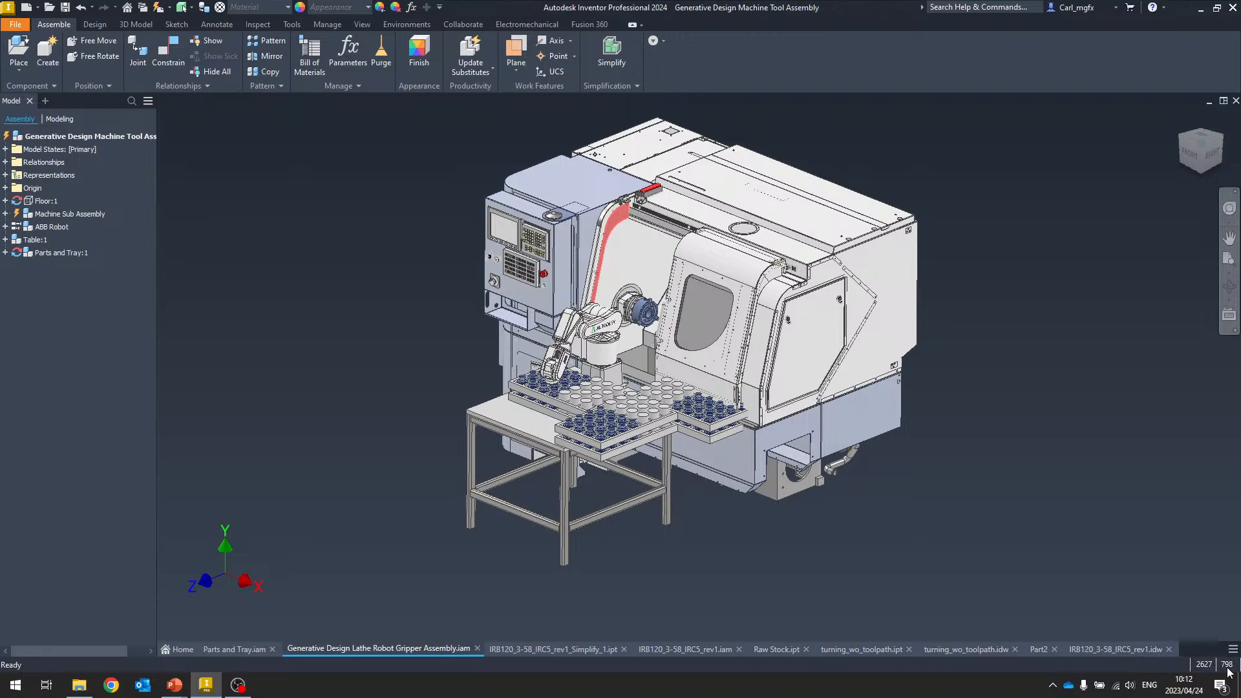
scroll(1046, 513, "down", 2)
middle_click_drag(1051, 500, 1071, 521)
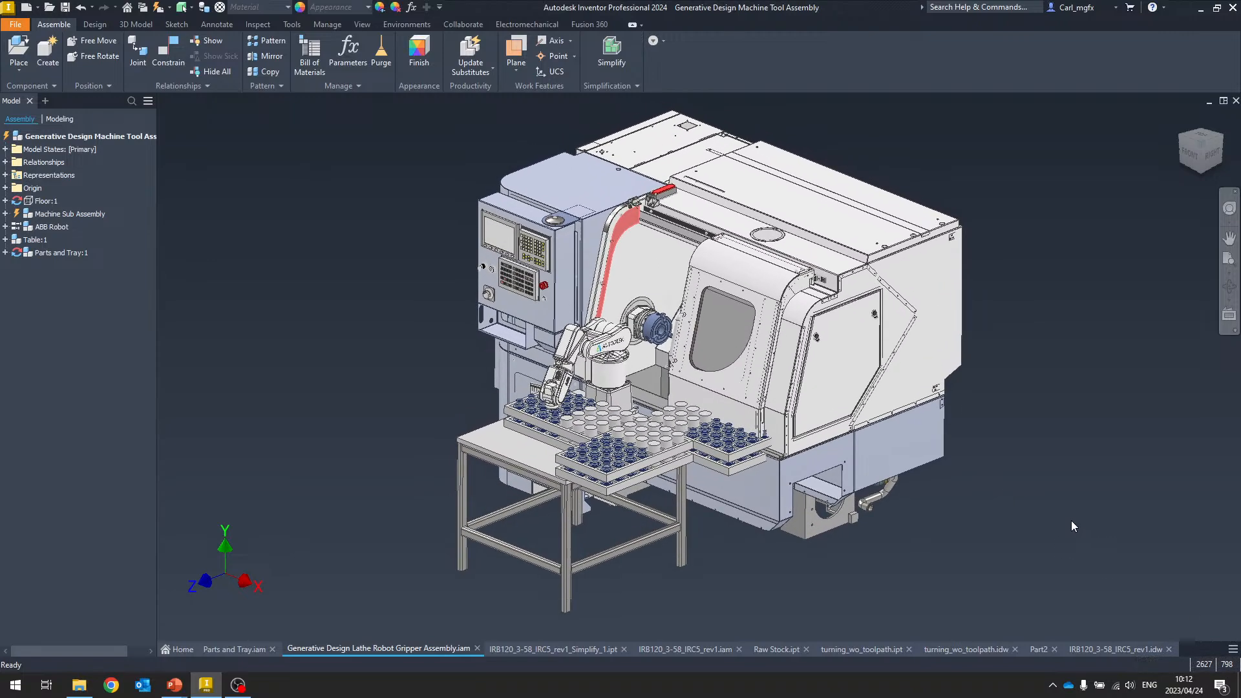
scroll(1071, 525, "up", 2)
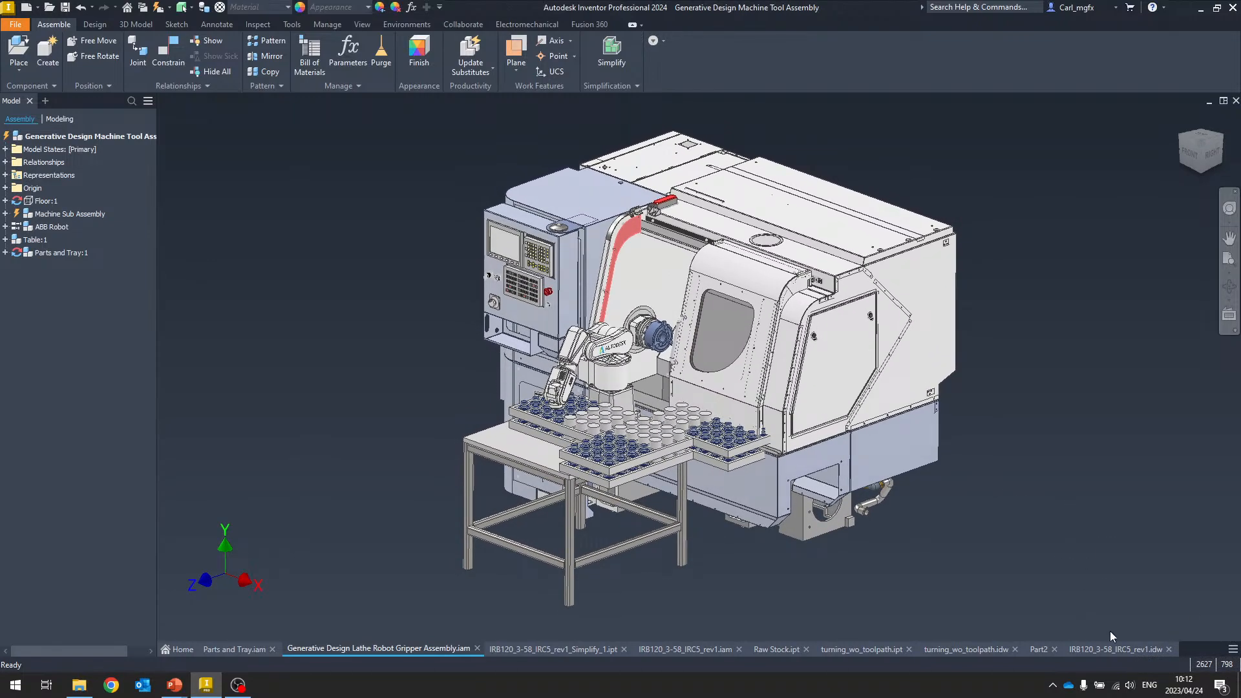
Expand the design view representations and open the options of the Start view
left_click(158, 7)
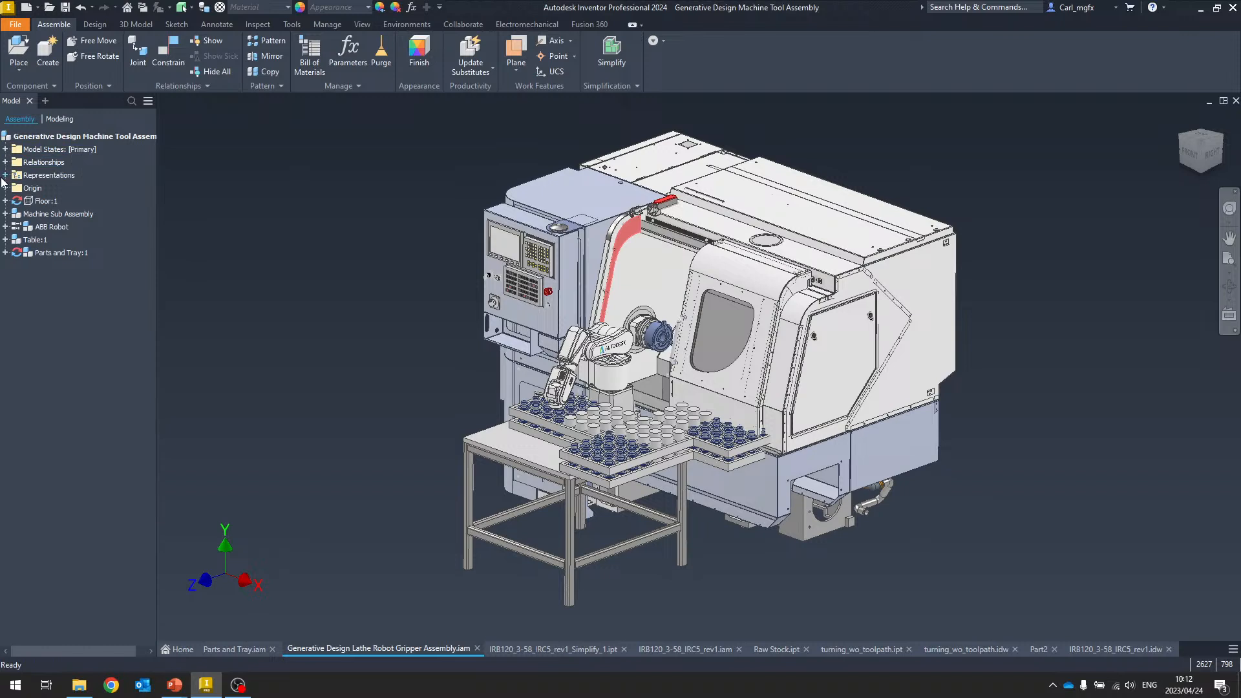
left_click(6, 175)
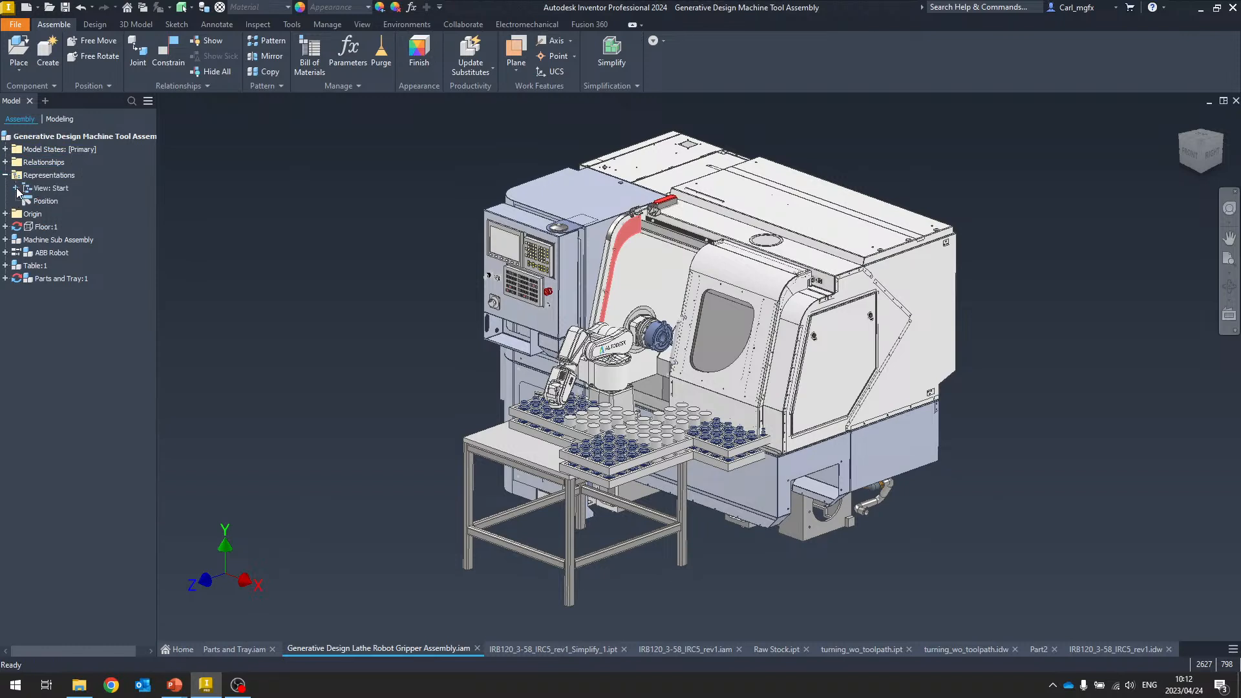
left_click(15, 188)
right_click(57, 227)
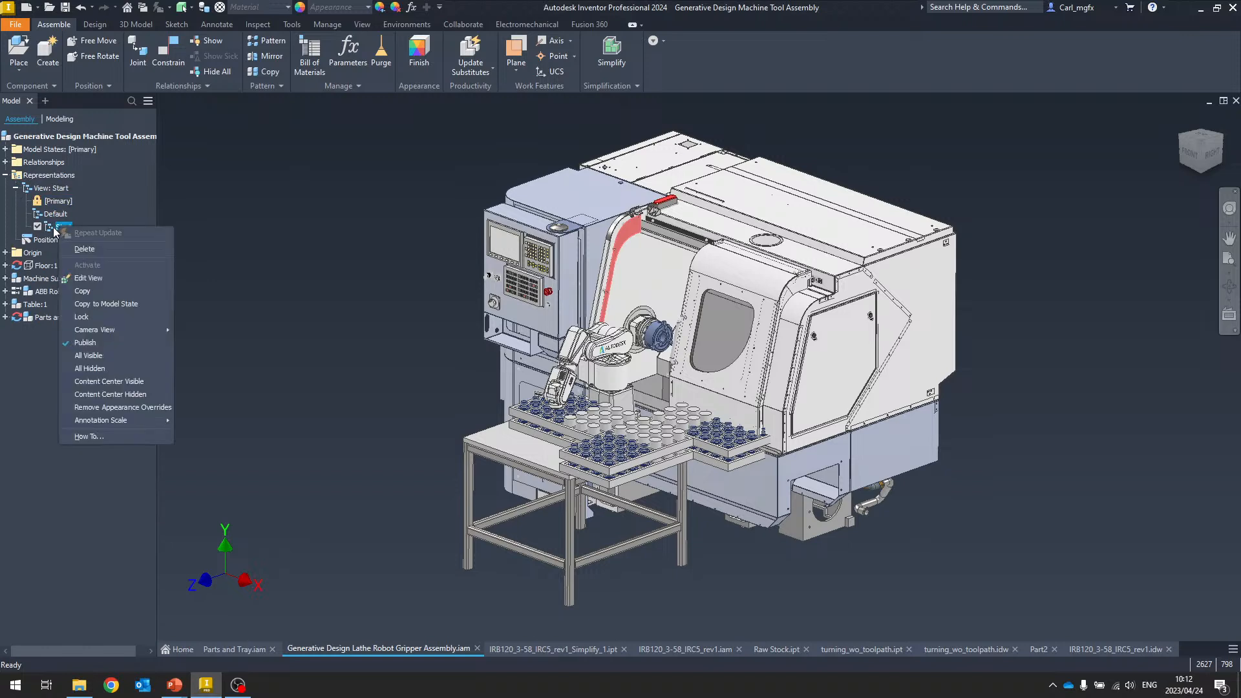
left_click(62, 226)
right_click(60, 232)
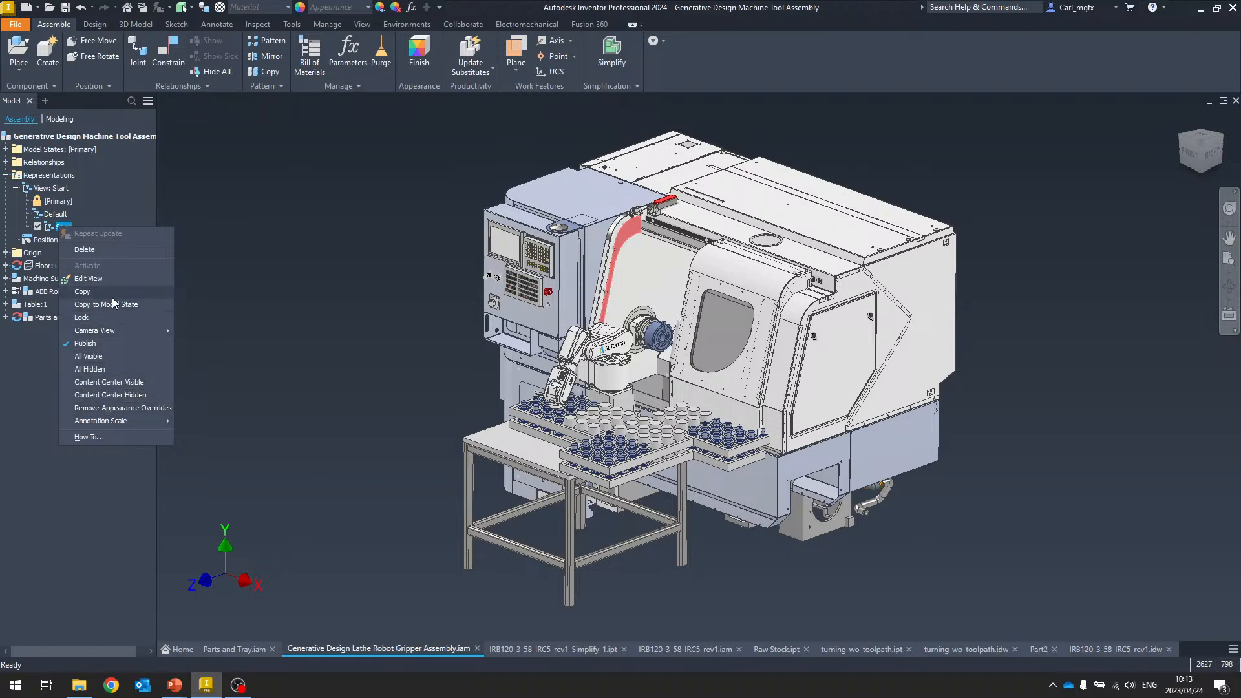
left_click(321, 271)
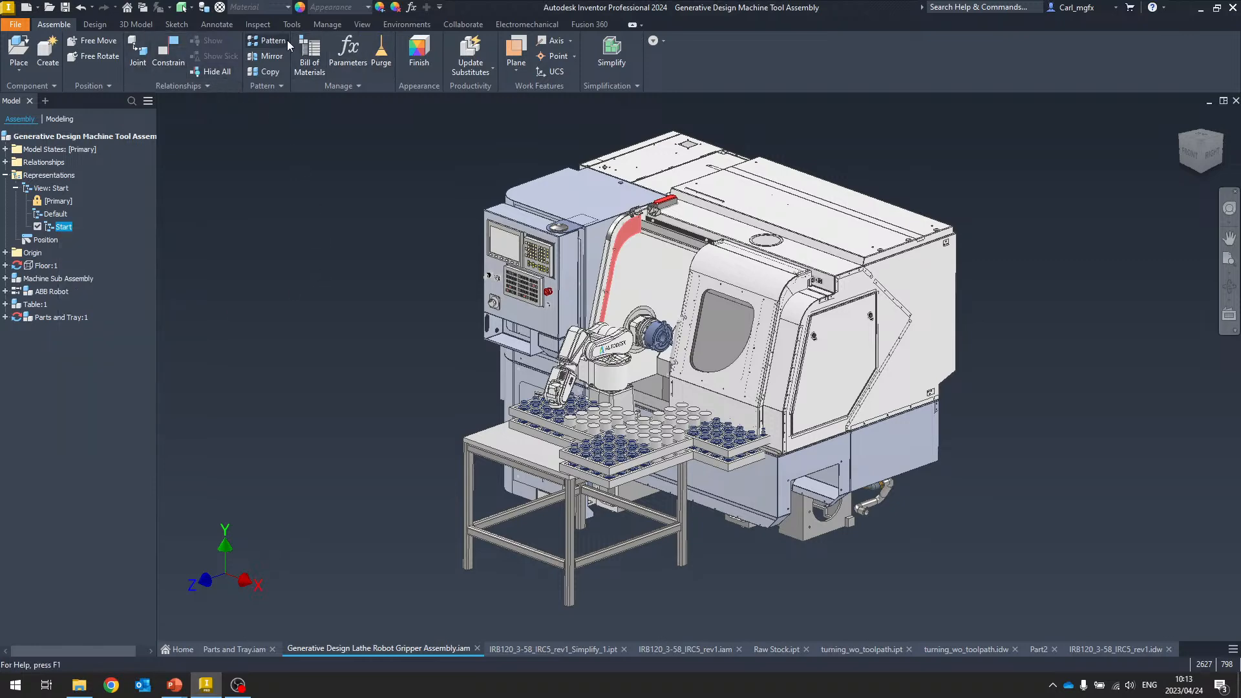
Start a Half Section View on the machine's lower side face and drag the section plane to about -28.7 in
left_click(360, 24)
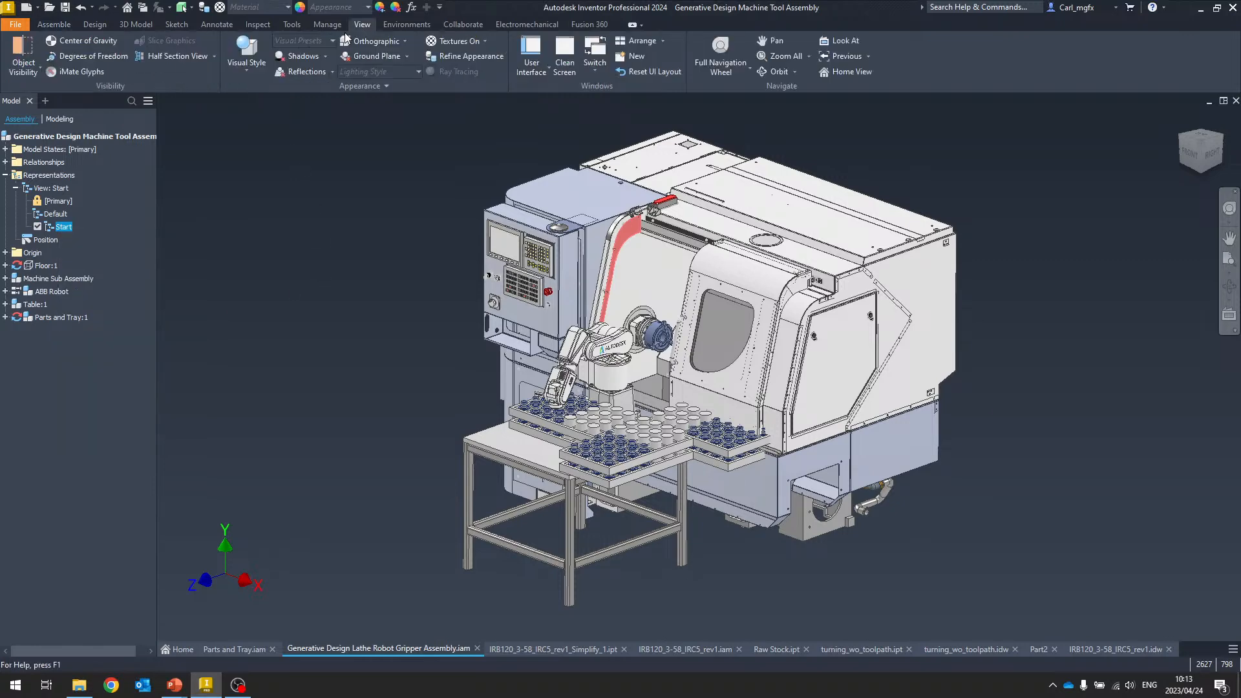
left_click(171, 57)
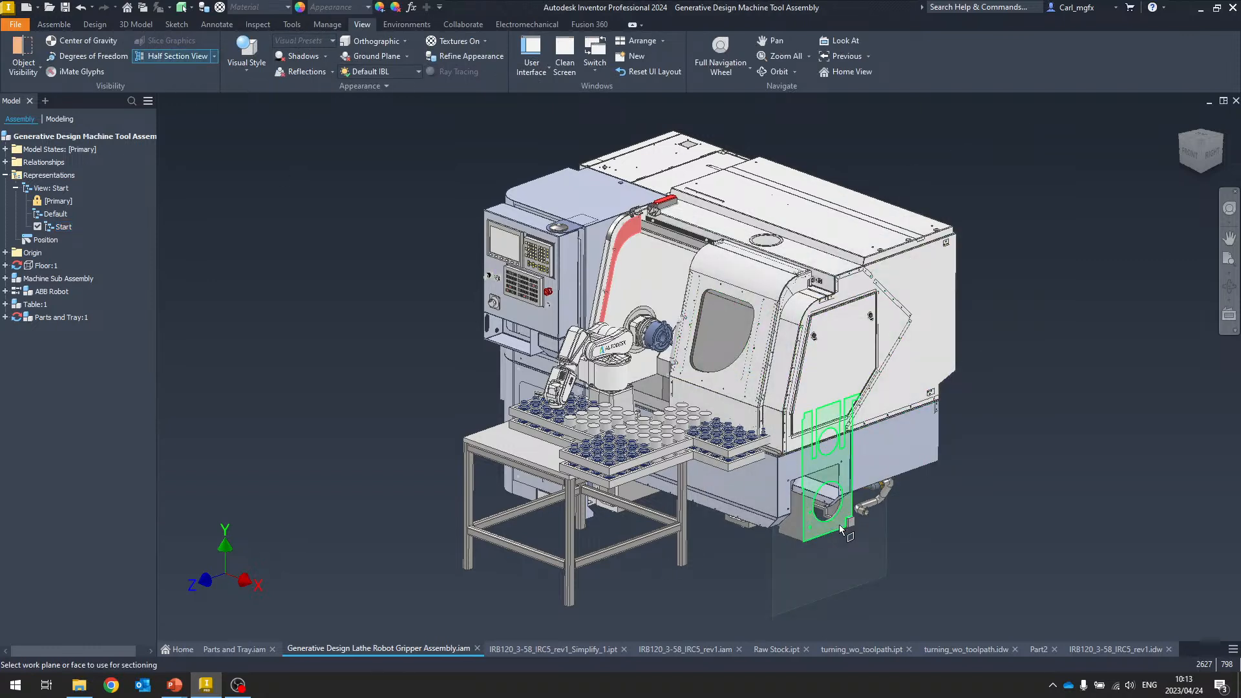
left_click(840, 525)
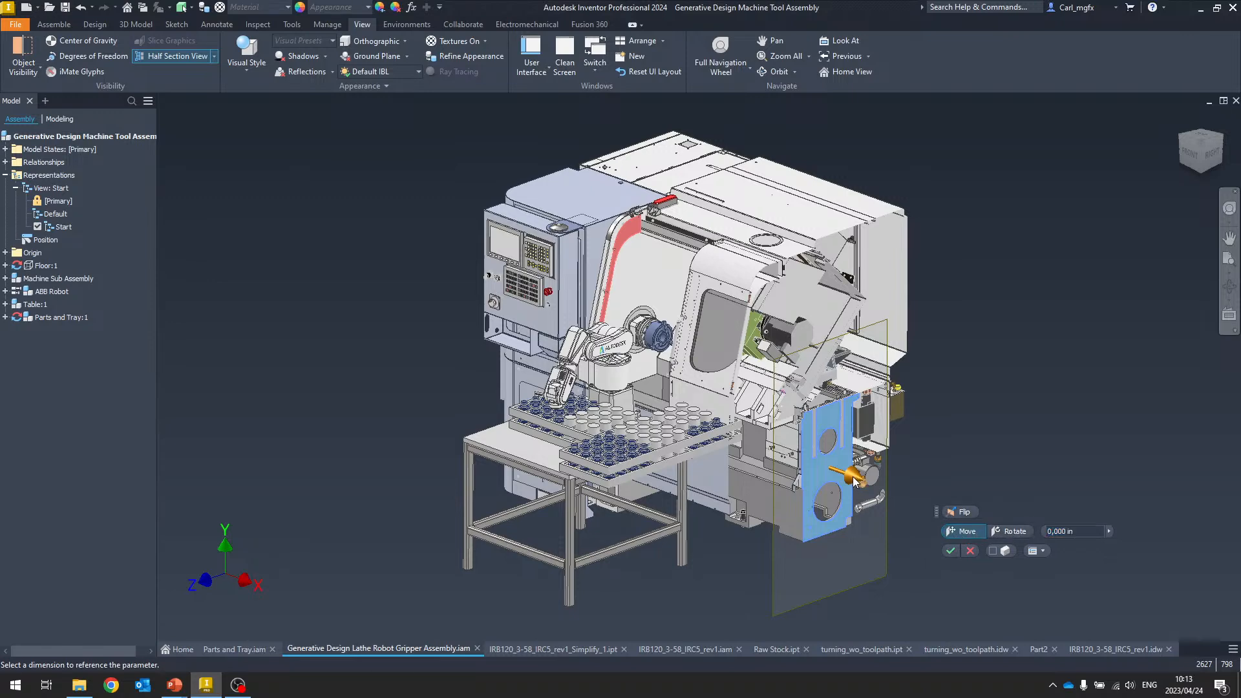
left_click_drag(853, 481, 790, 448)
scroll(743, 454, "up", 8)
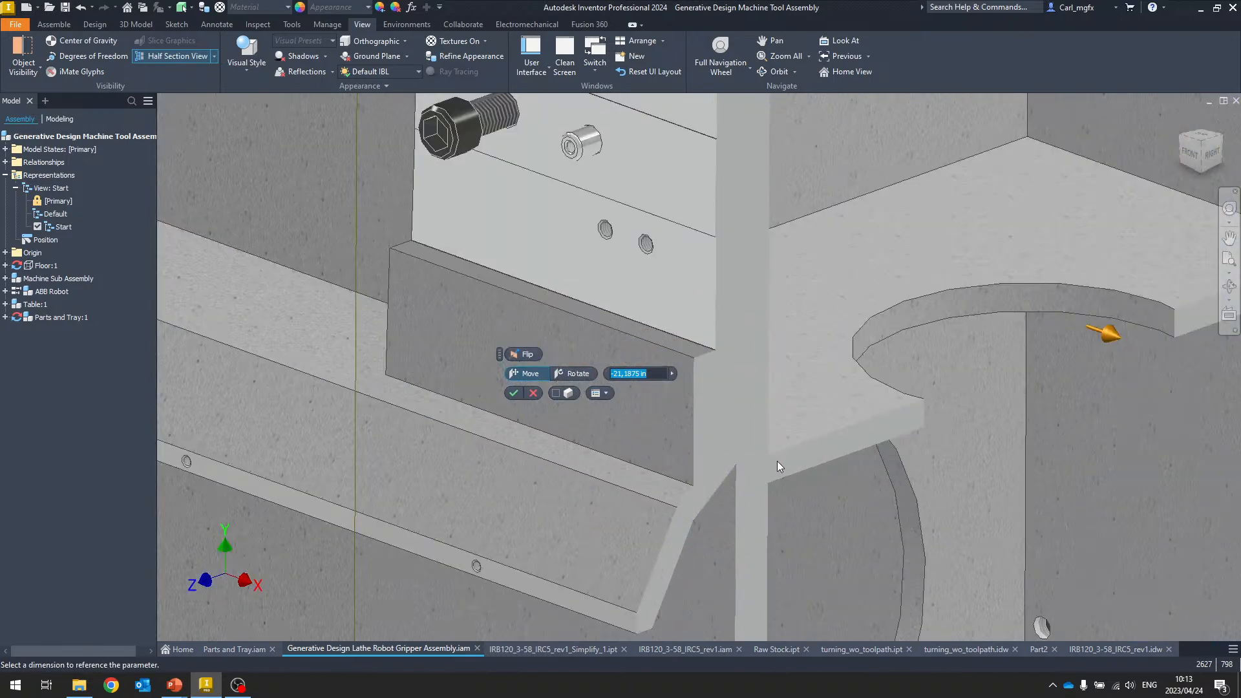
middle_click_drag(787, 445, 901, 522, "shift")
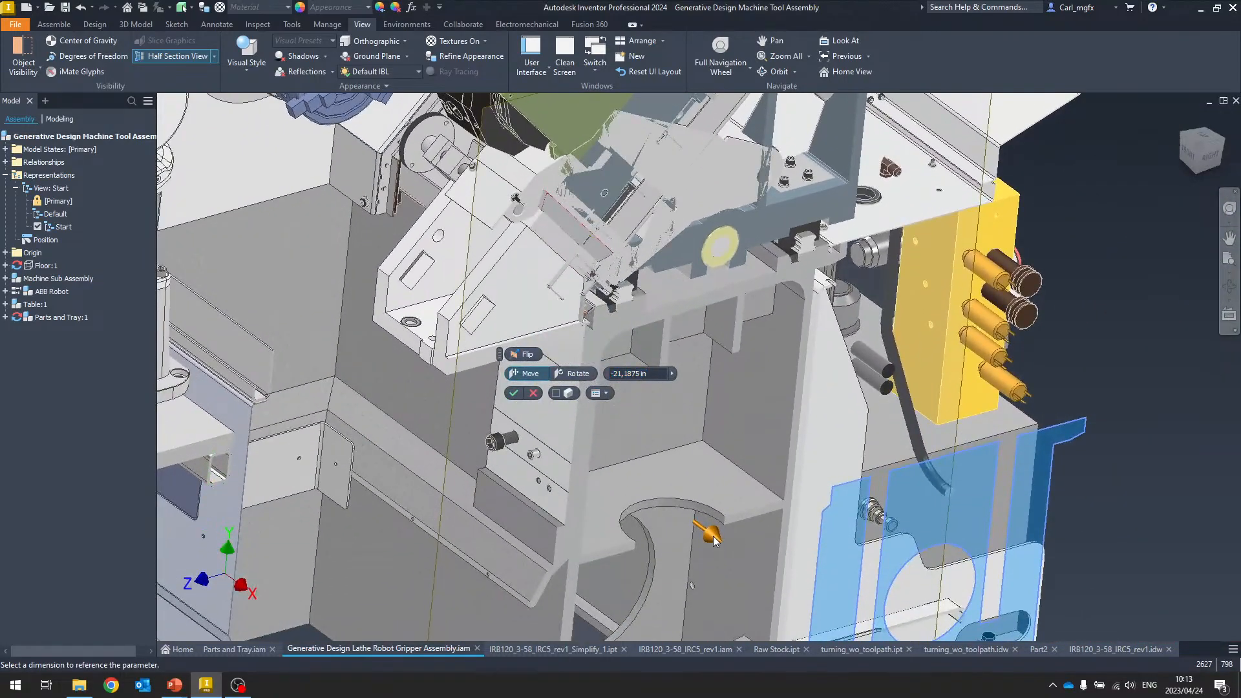
left_click_drag(714, 540, 632, 471)
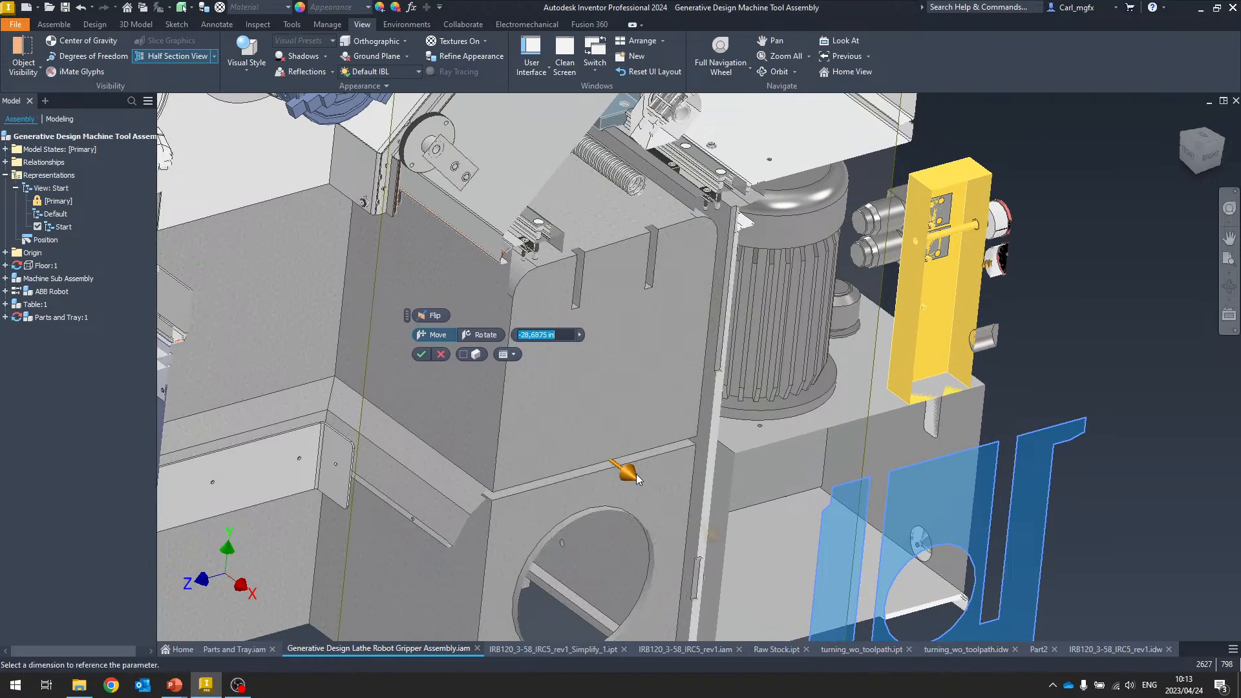
Turn on the cap preview while dragging the section plane
middle_click_drag(661, 389, 756, 400, "shift")
scroll(637, 379, "up", 2)
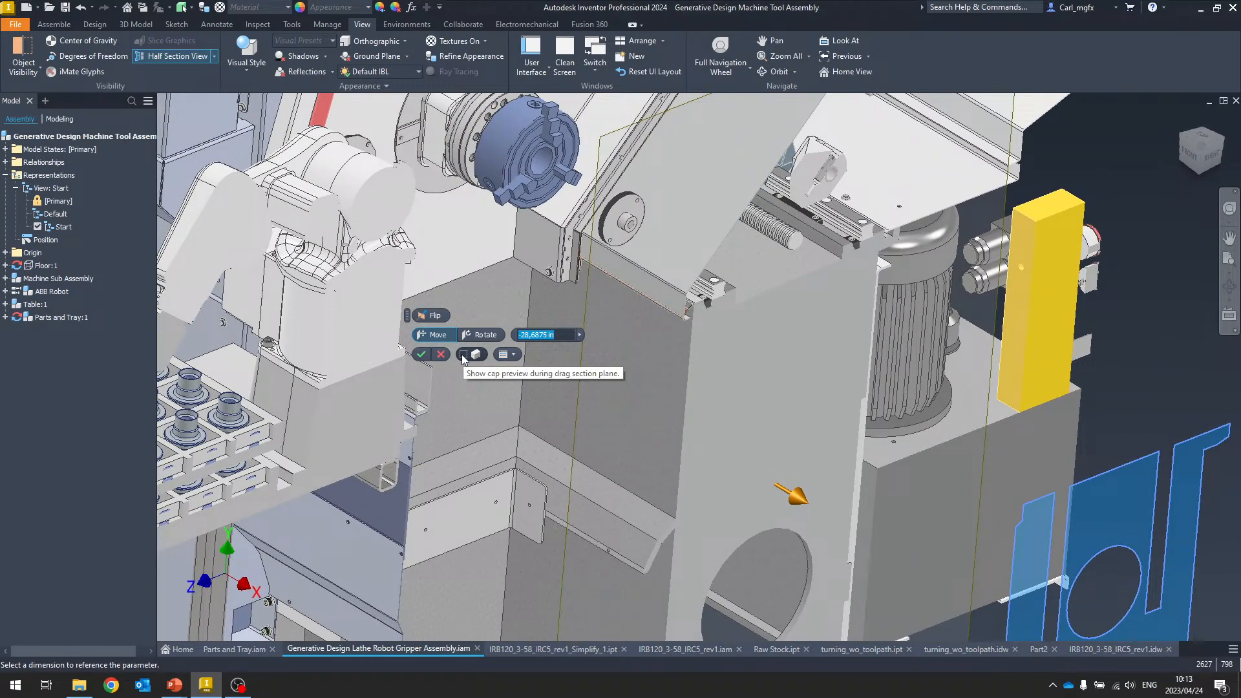
left_click(463, 355)
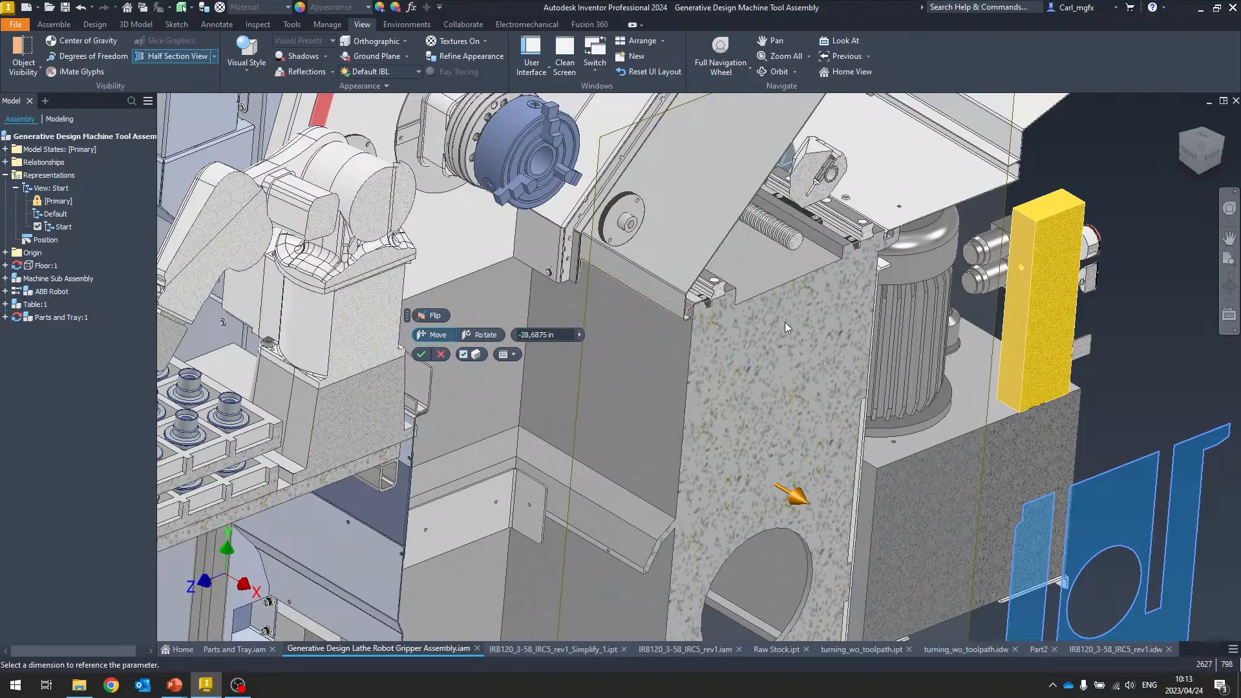
Drag the section plane to about -35.3 in and turn the cap preview off
middle_click_drag(411, 456, 743, 336)
scroll(834, 449, "down", 1)
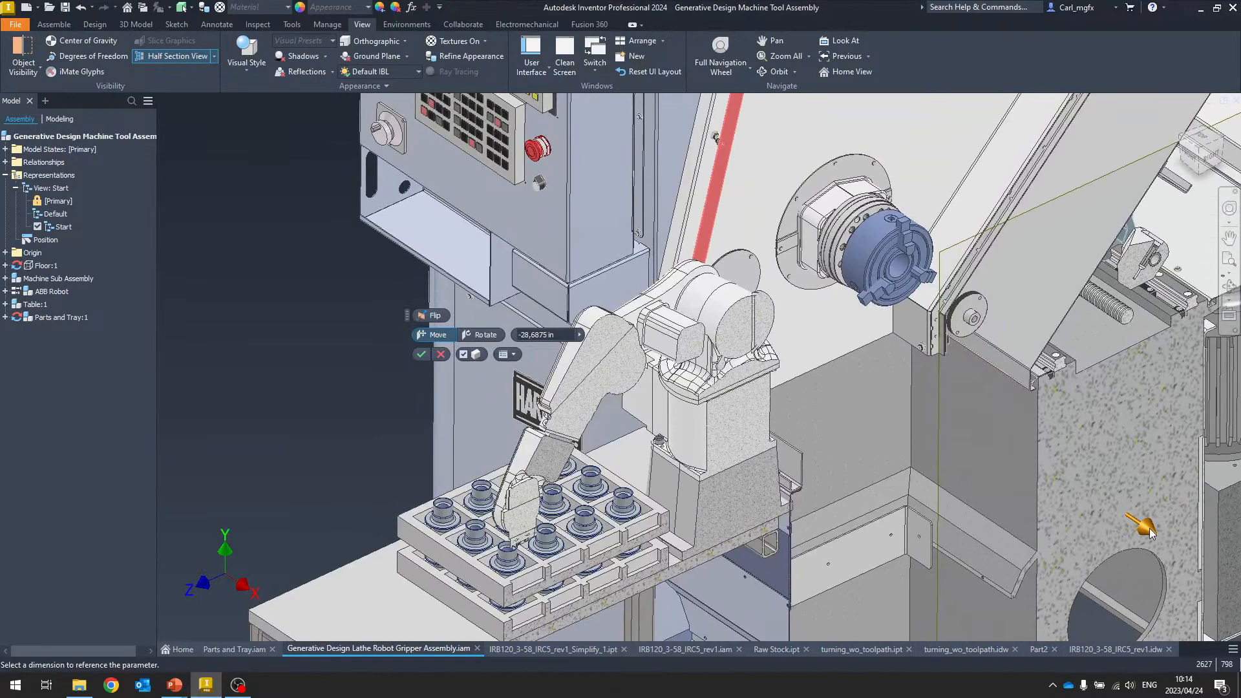
left_click_drag(1150, 532, 1080, 500)
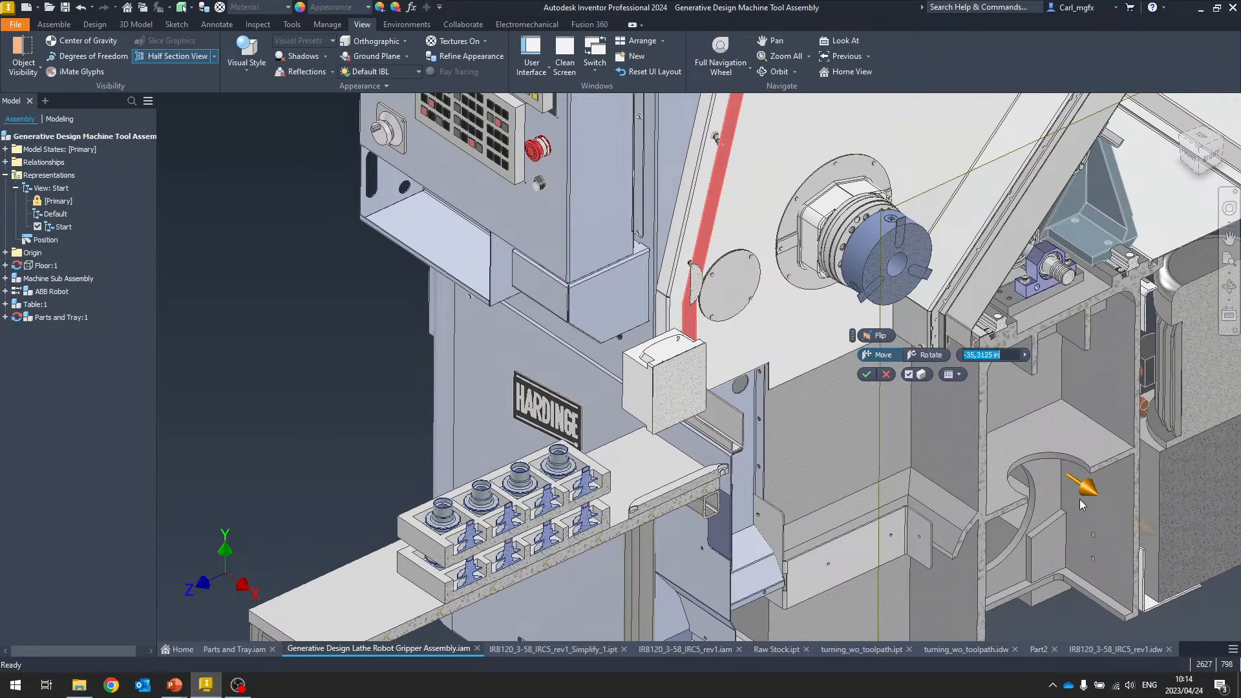
left_click(909, 374)
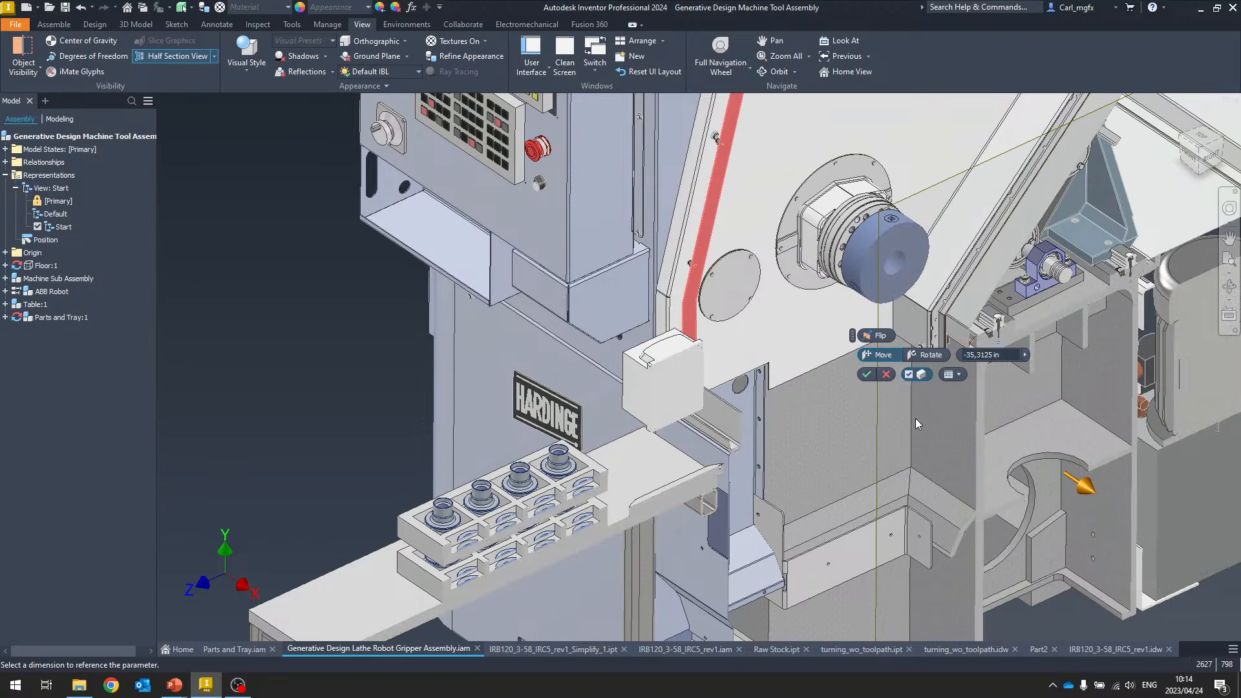
Drag the section plane back to about -27.7 in
scroll(902, 457, "down", 3)
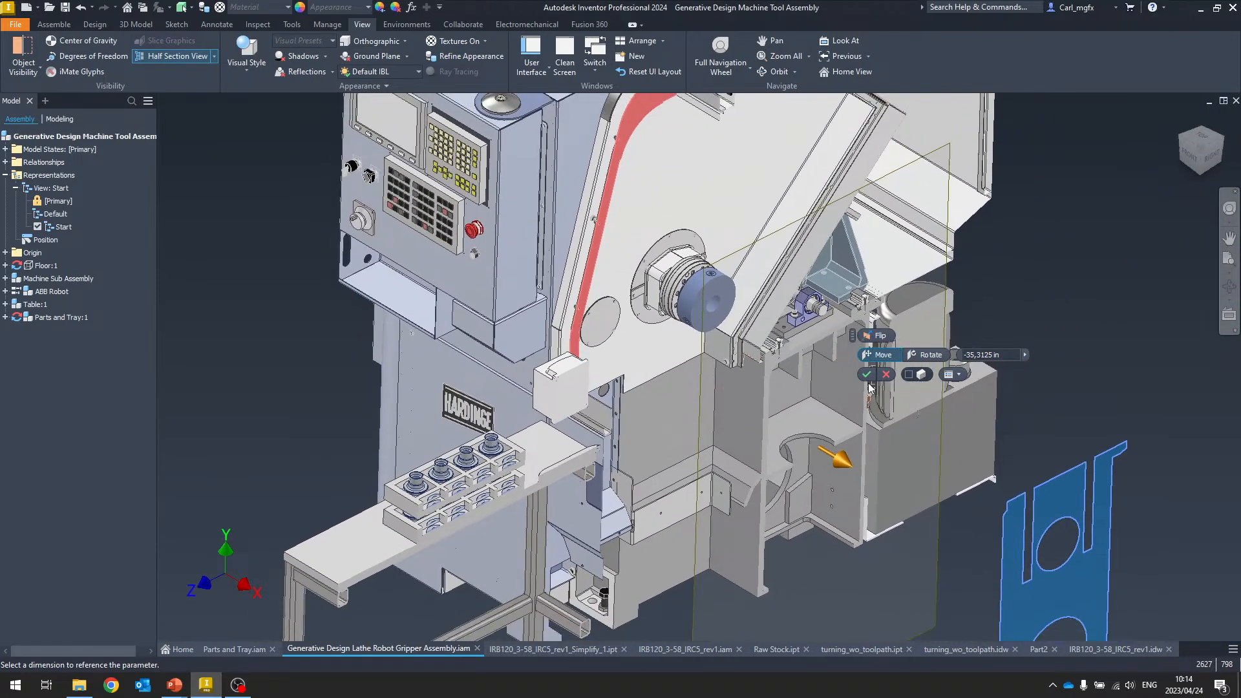
left_click_drag(805, 447, 845, 477)
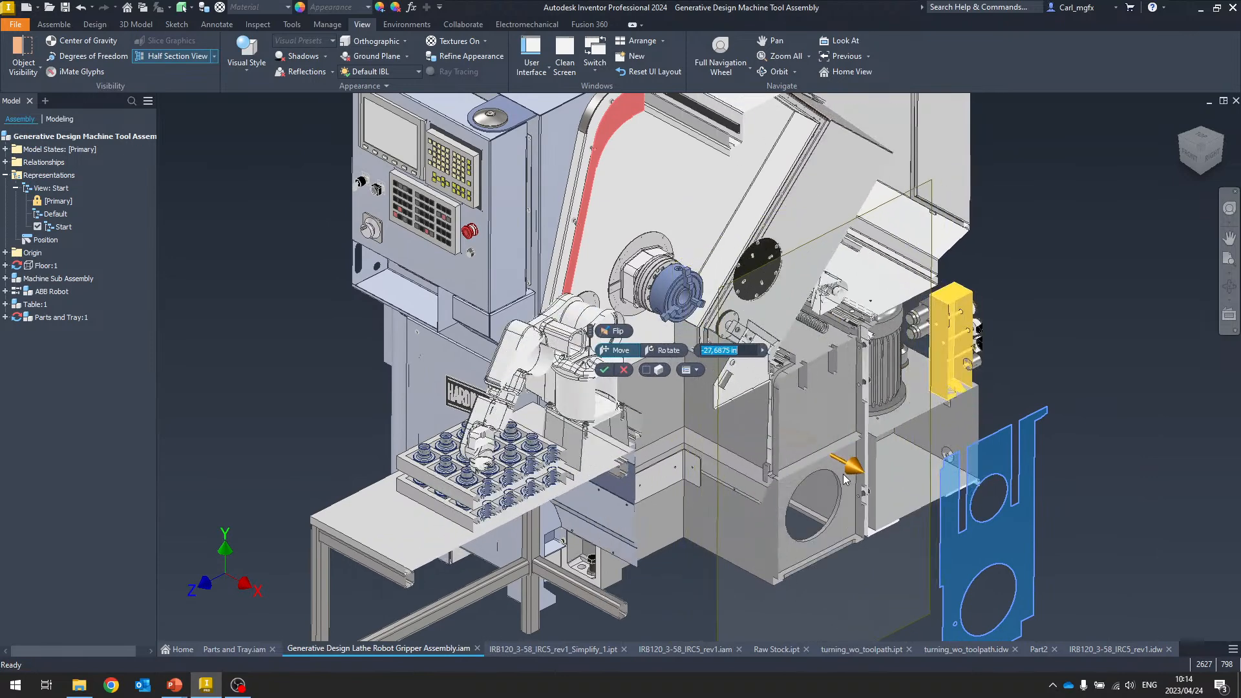
Rotate the section plane to -30 deg, accept the half section, and return to the home view
left_click(665, 351)
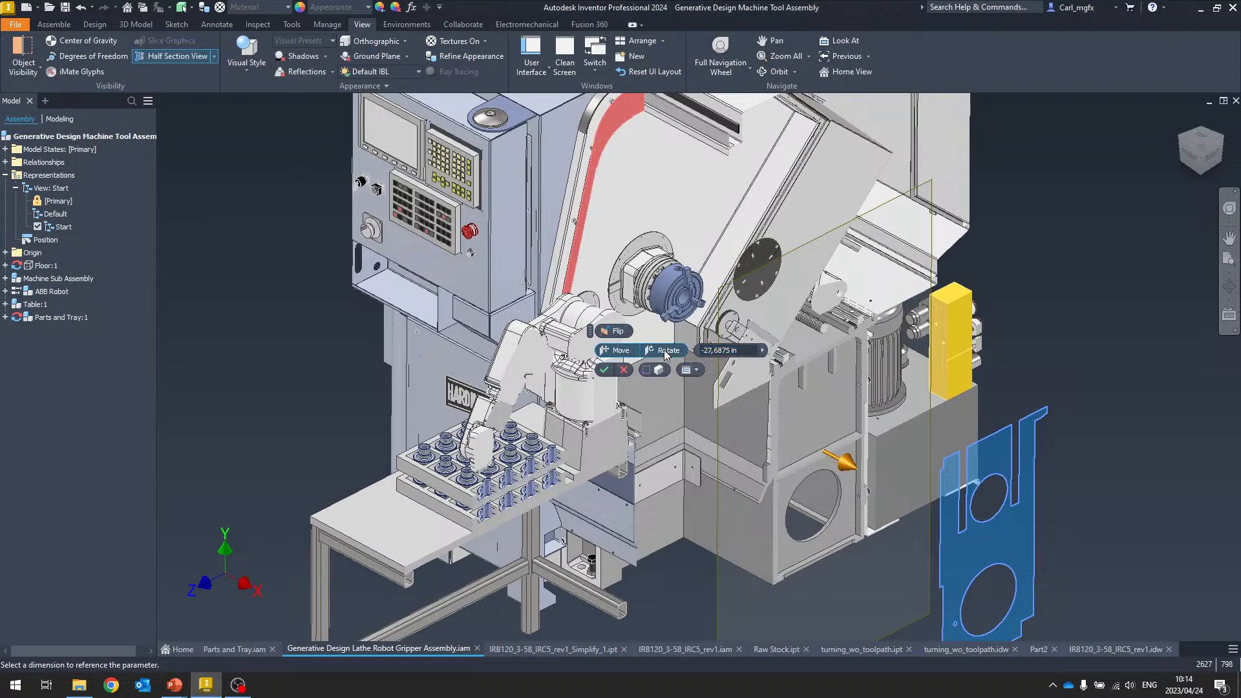
middle_click_drag(833, 409, 883, 423, "shift")
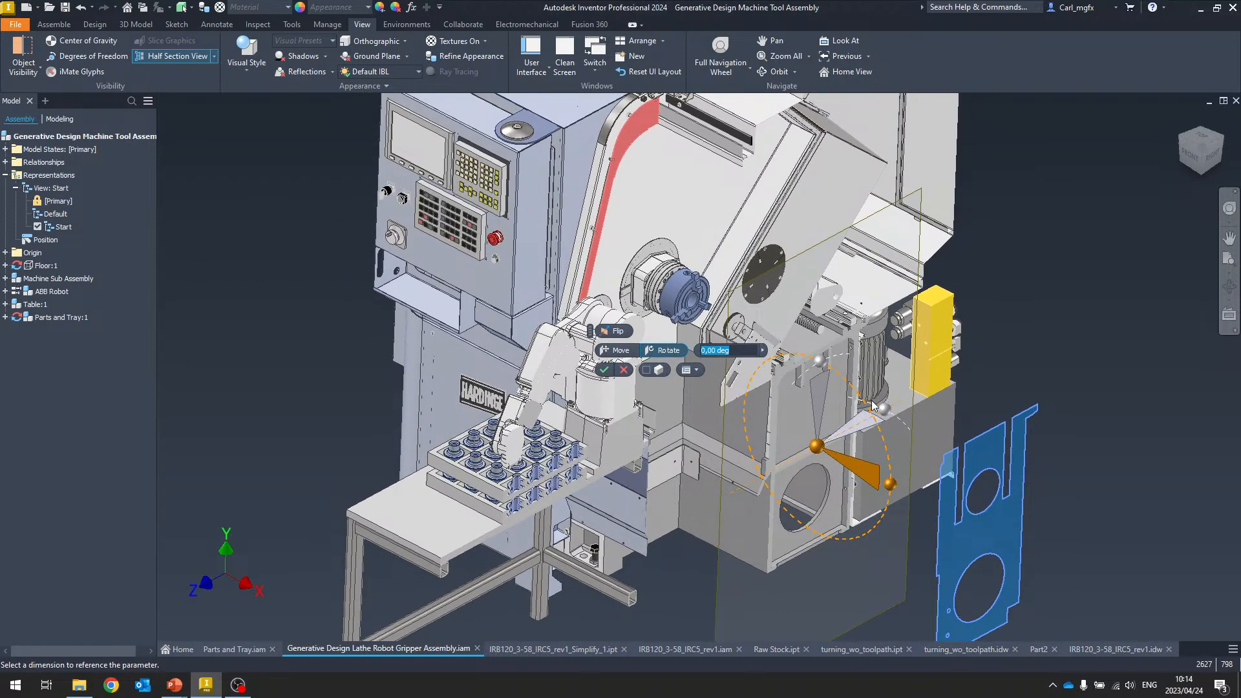
left_click_drag(890, 420, 904, 442)
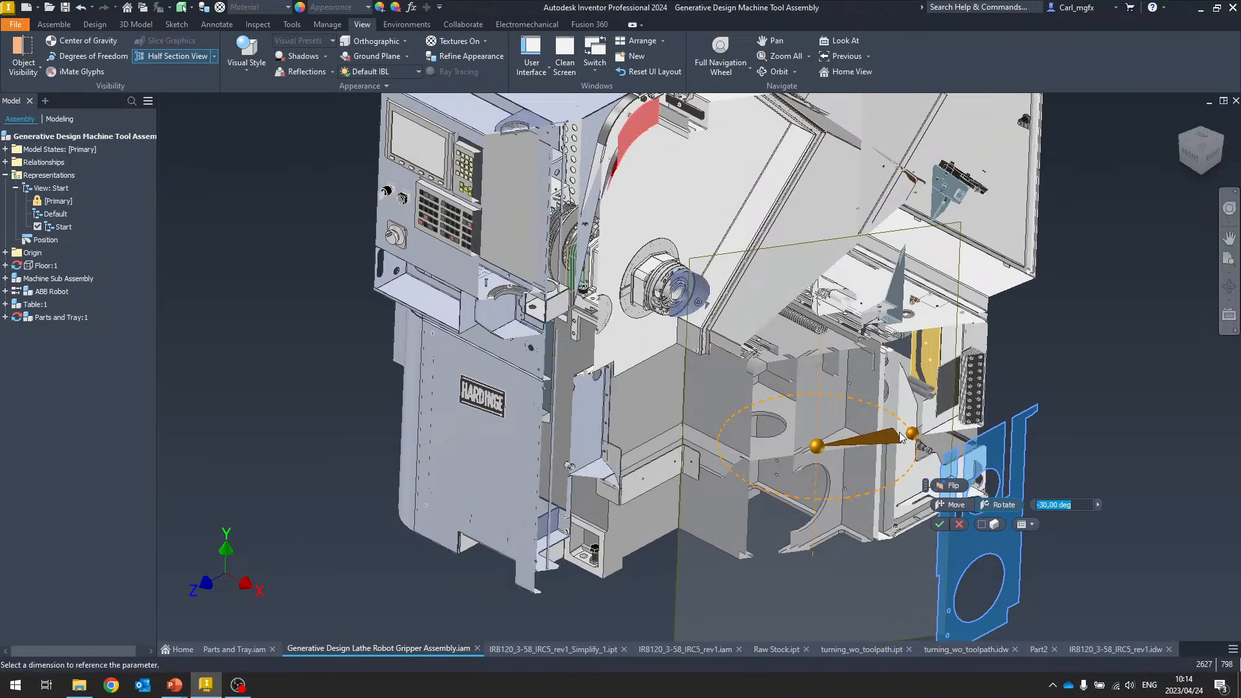
key("BackSpace")
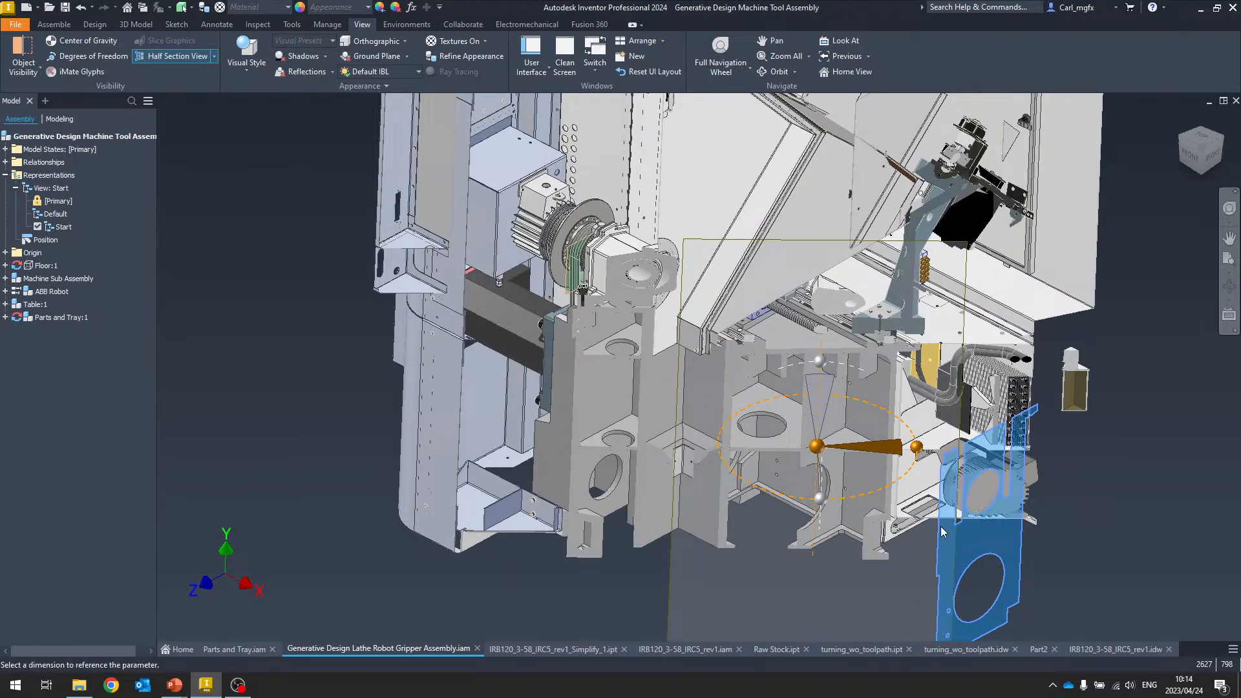
left_click(940, 526)
key("Home")
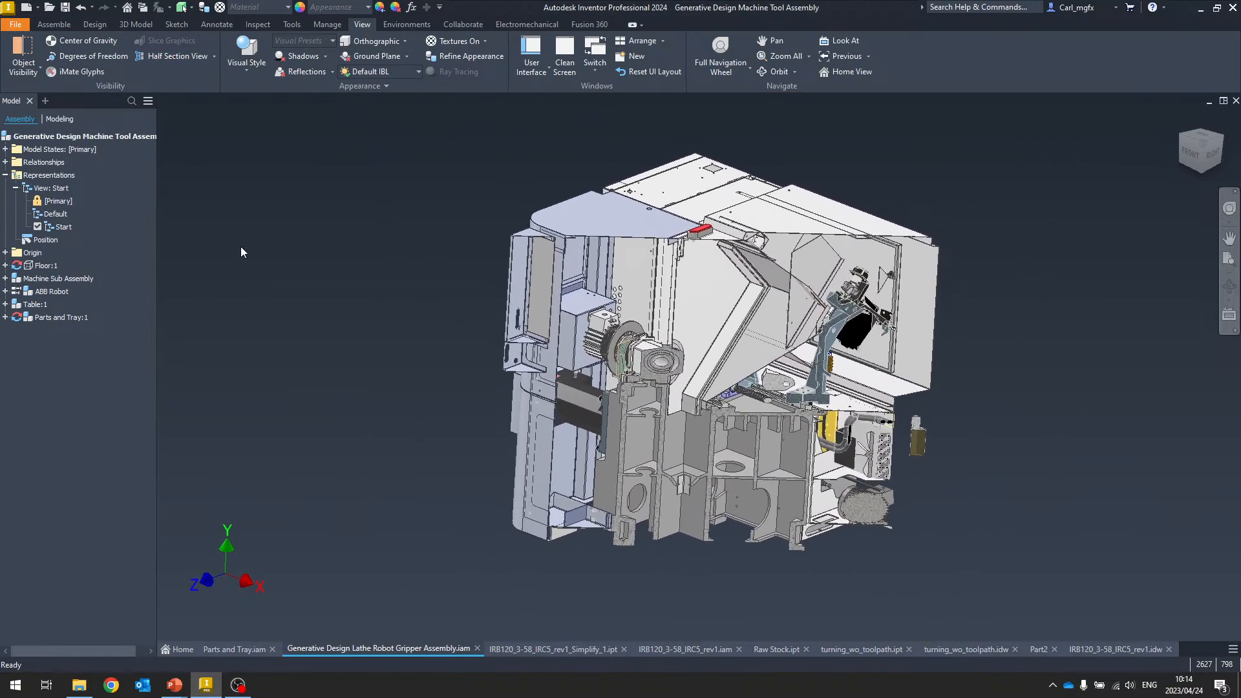
Open the Start design view's section view for editing and close the edit
right_click(66, 231)
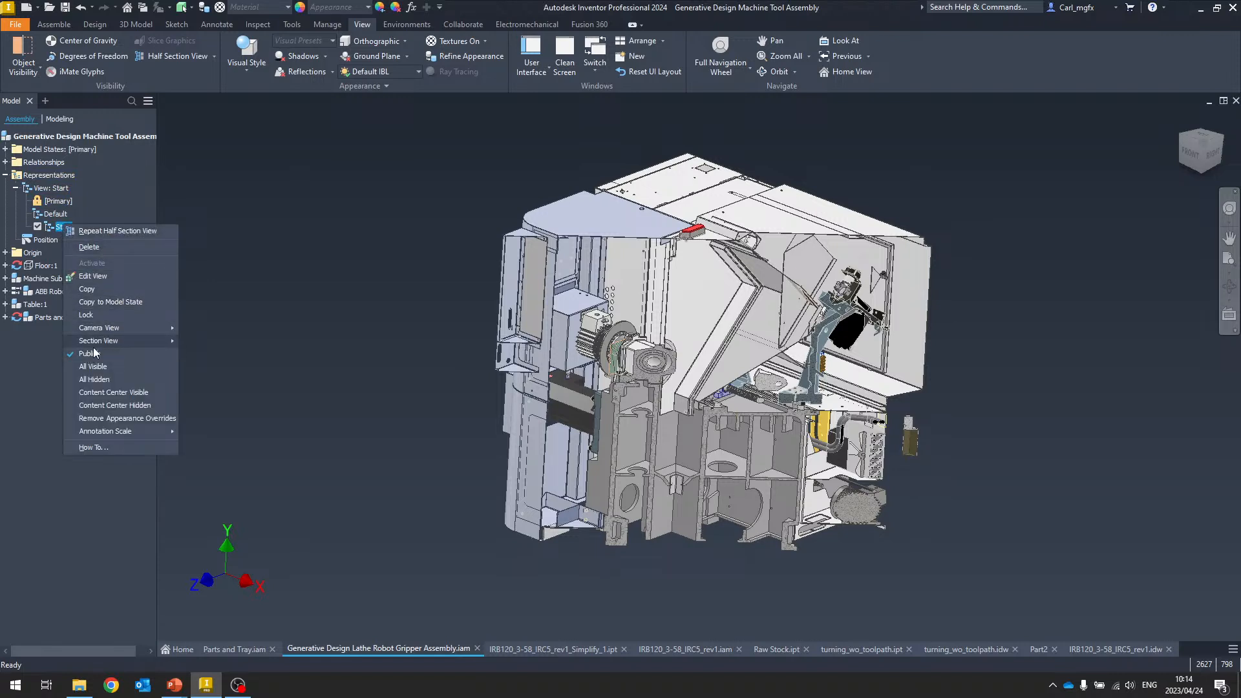
mouse_move(95, 341)
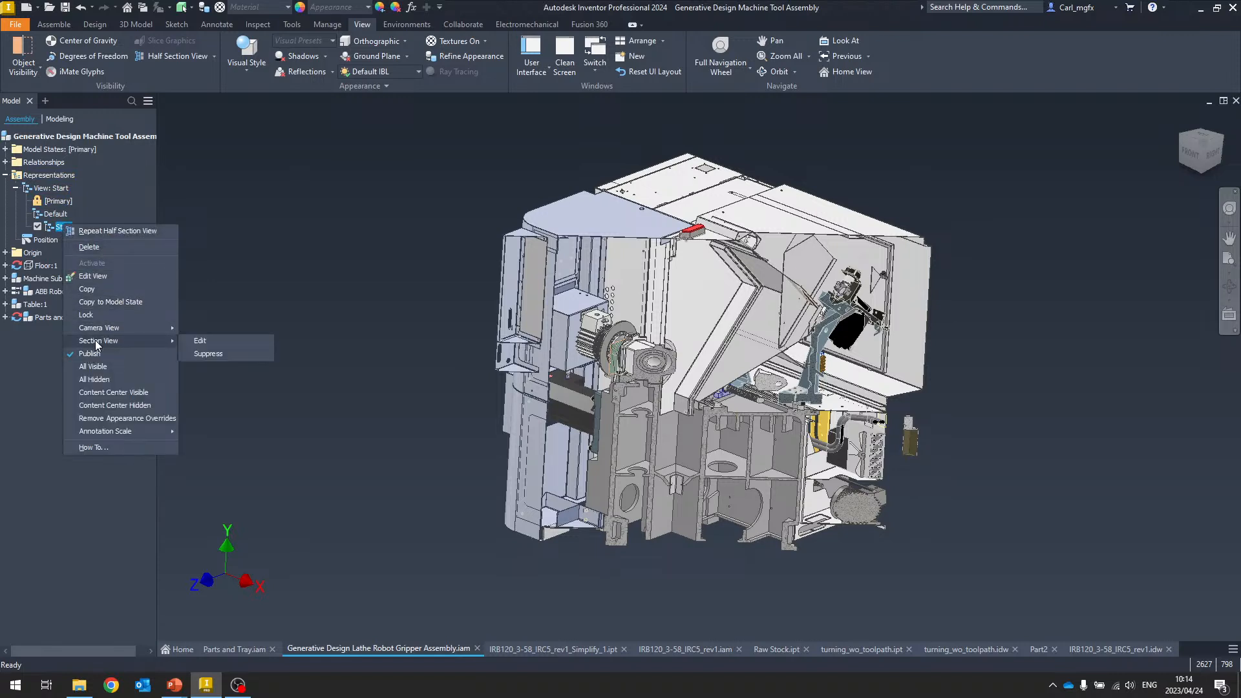
left_click(215, 341)
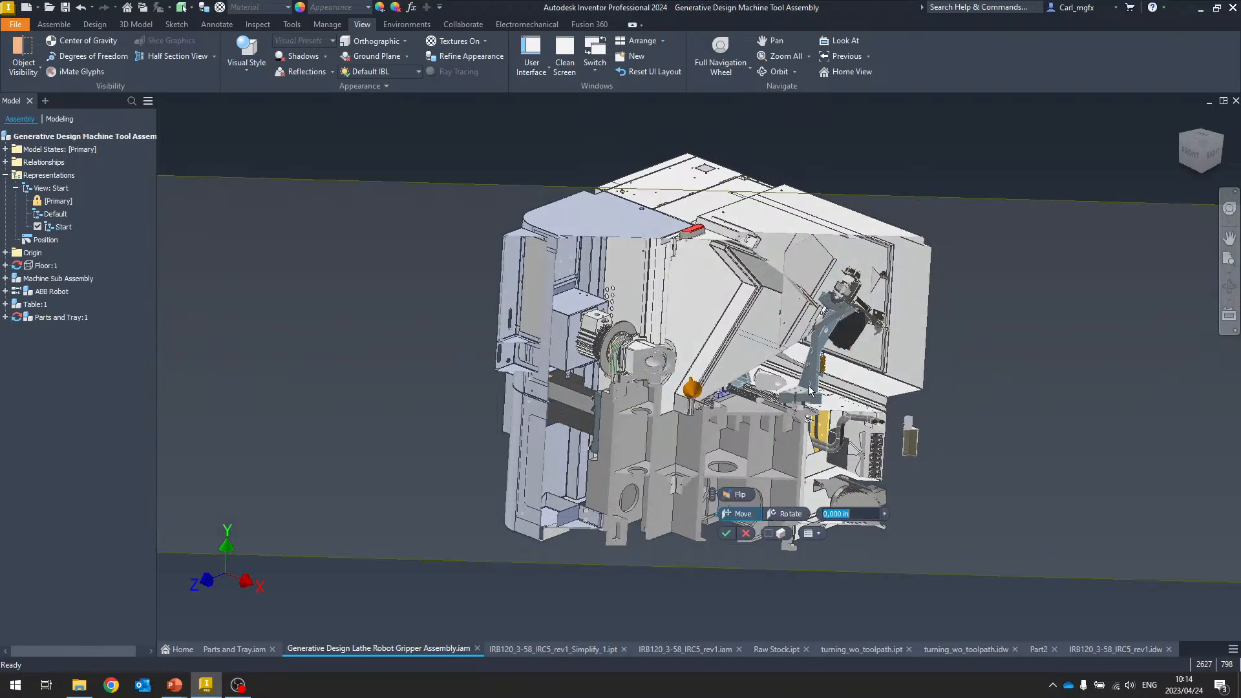
left_click(729, 535)
Suppress the section view in the Start design view
right_click(61, 228)
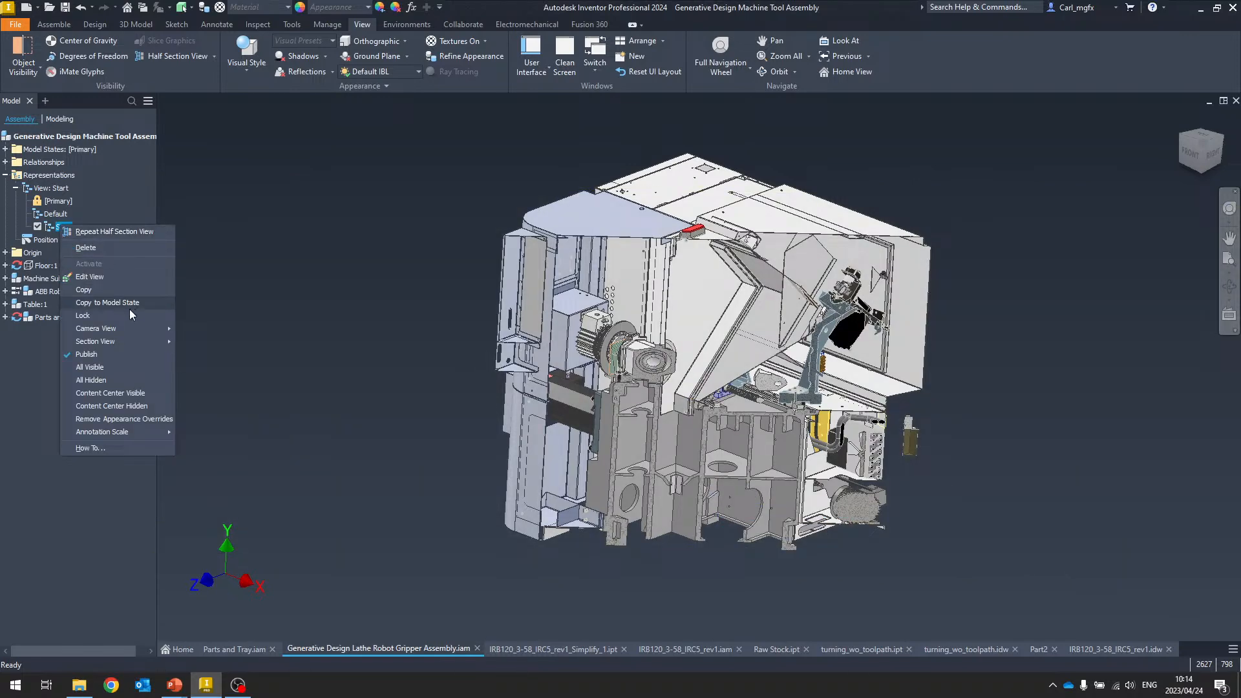
mouse_move(123, 343)
left_click(208, 356)
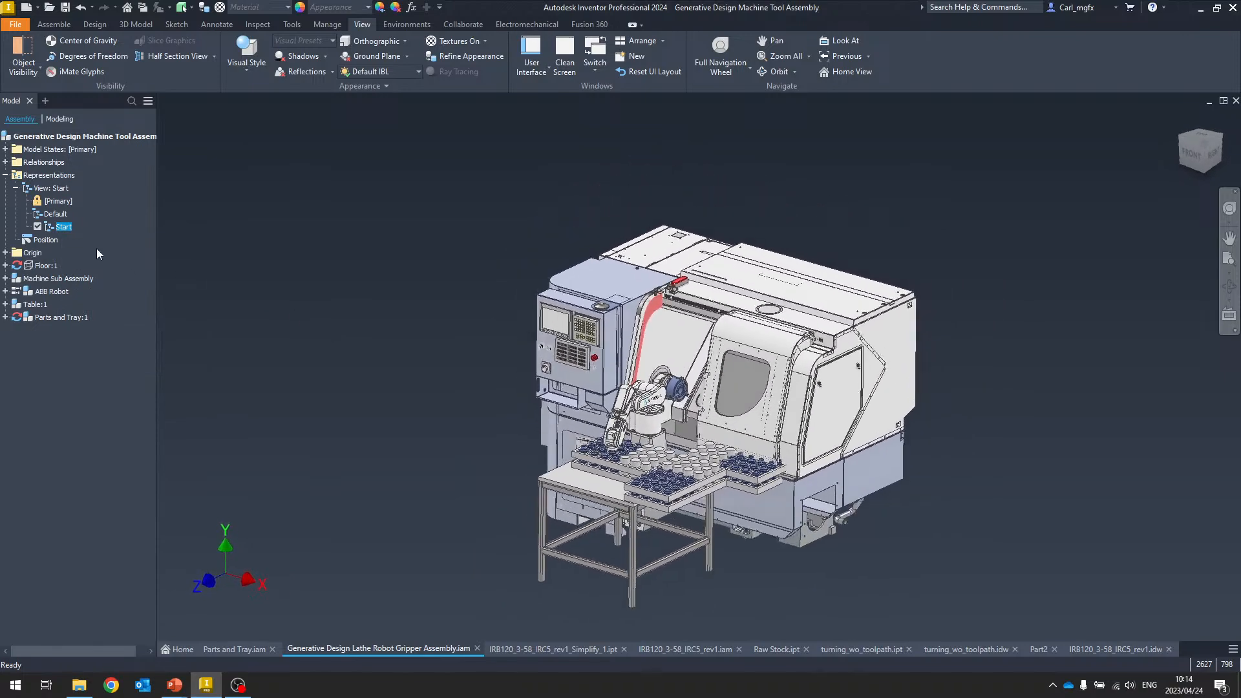
Unsuppress the section view in the Start design view
right_click(62, 227)
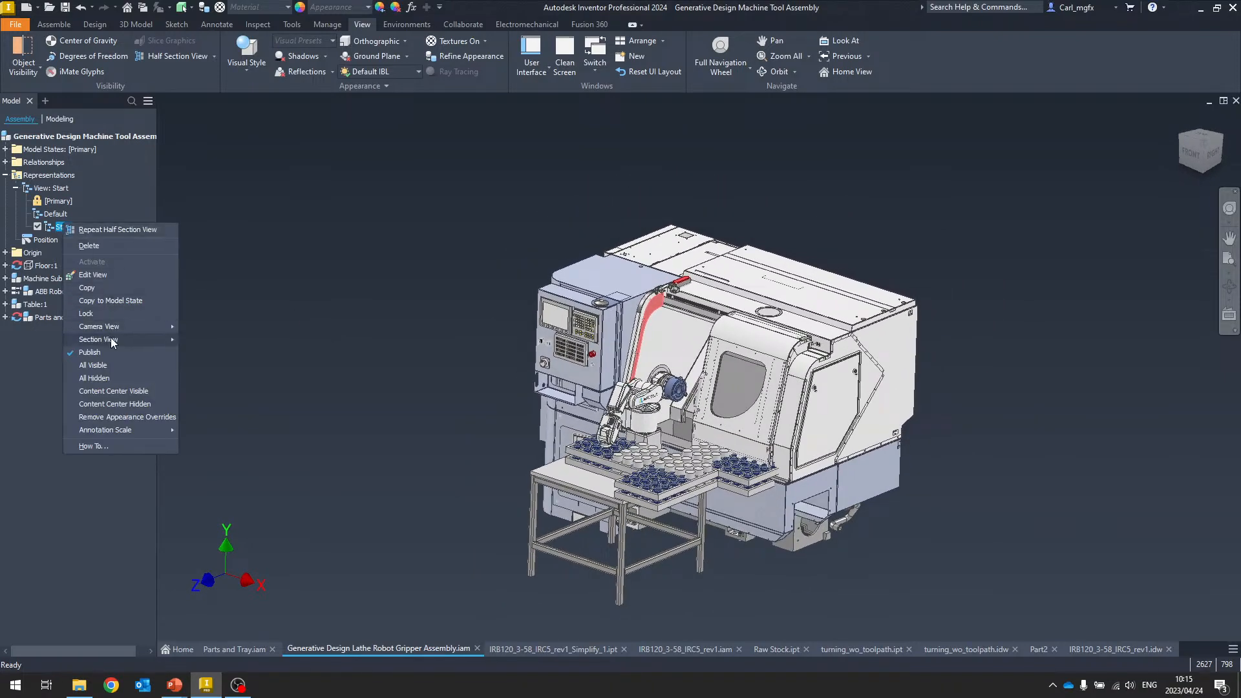
mouse_move(119, 339)
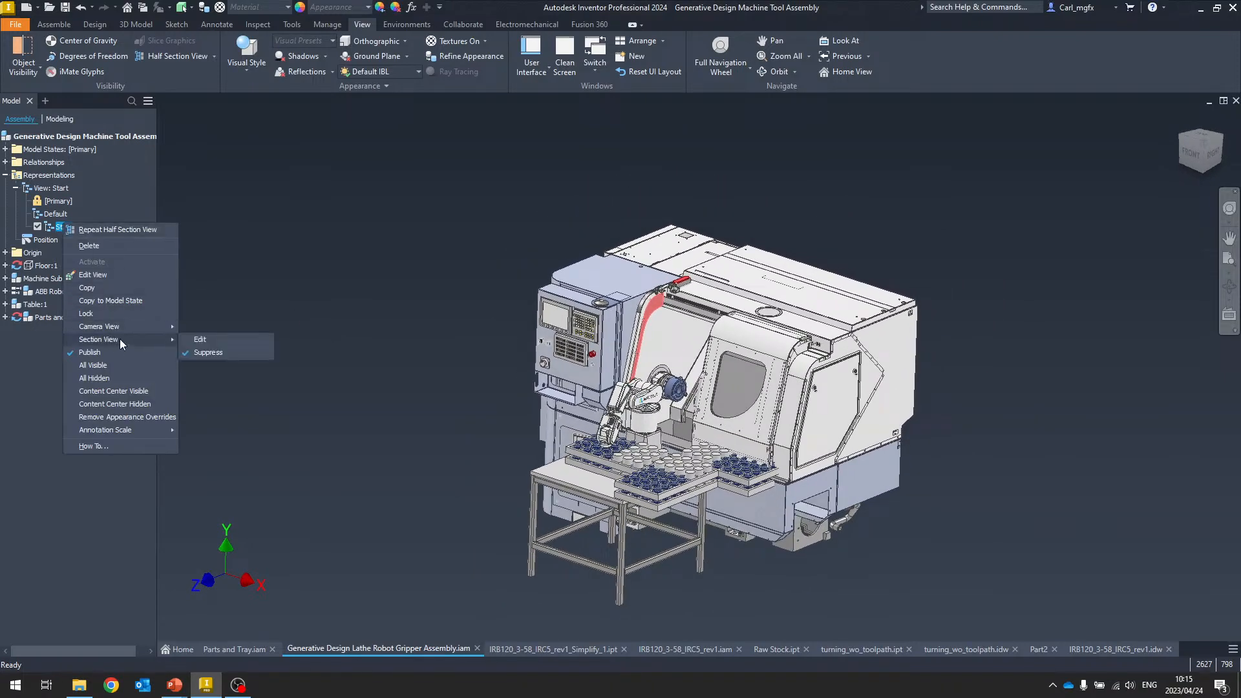
left_click(207, 353)
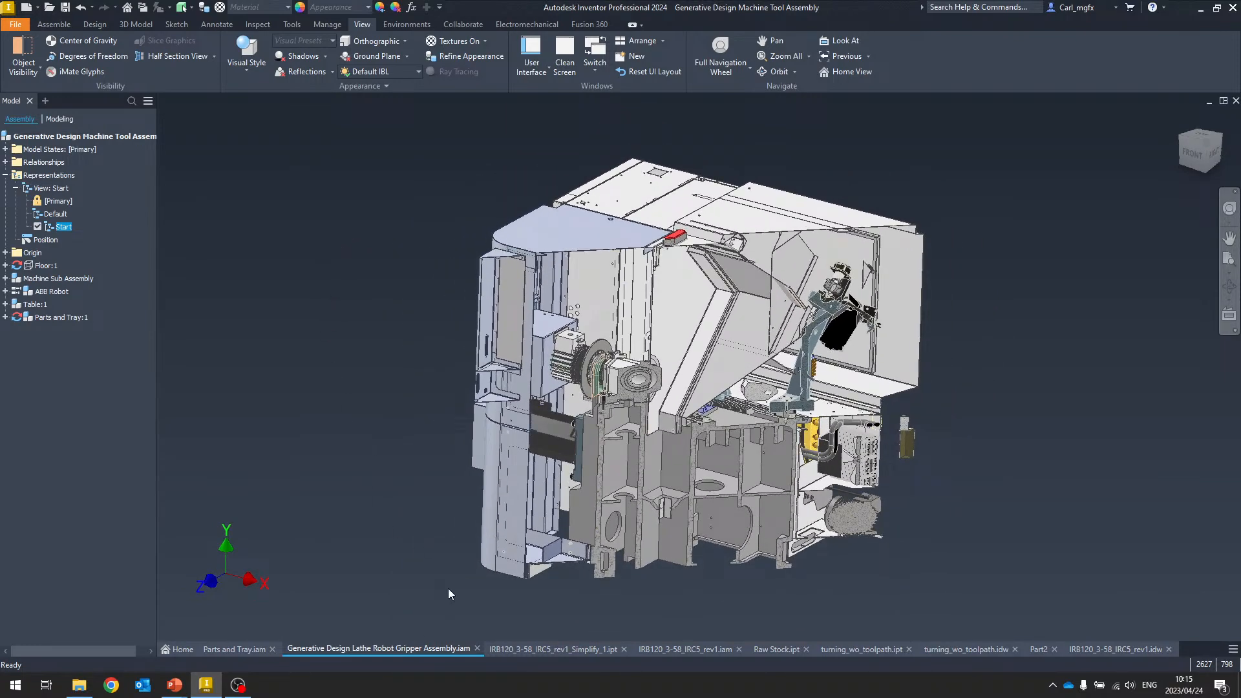
Switch to the IRB120_3-58_IRC5_rev1.iam robot assembly and expand its model state substitutes, selecting the simplified substitute
left_click(517, 653)
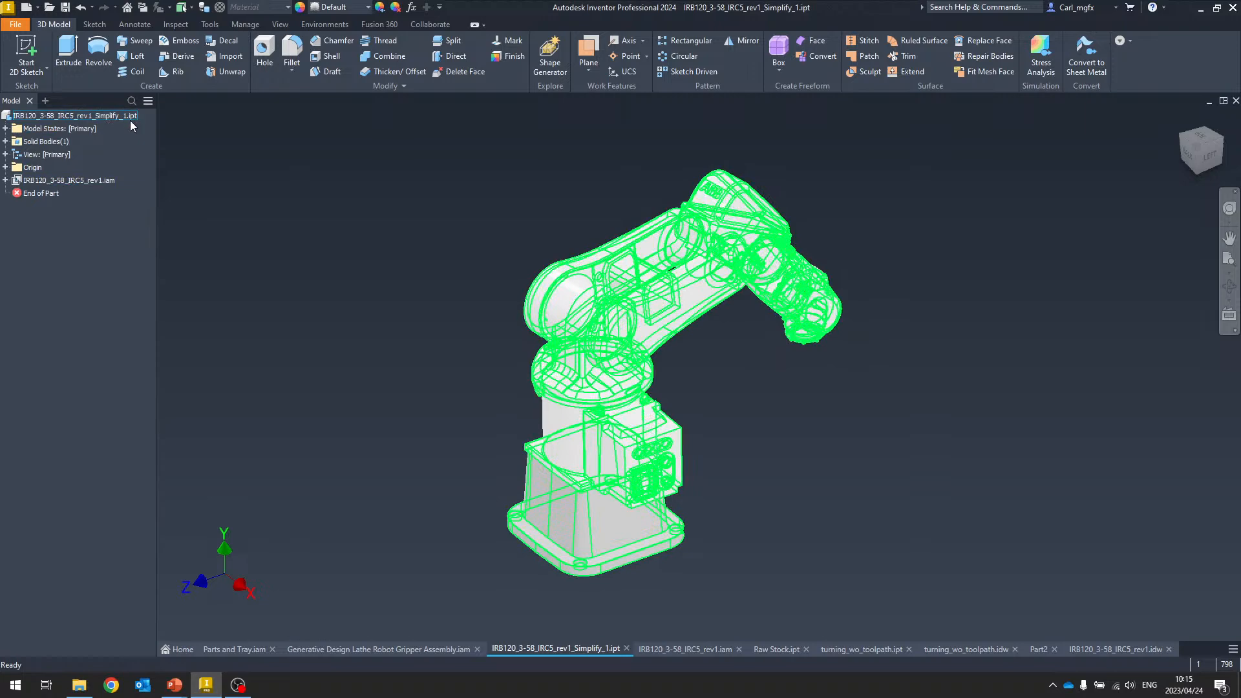
left_click(667, 649)
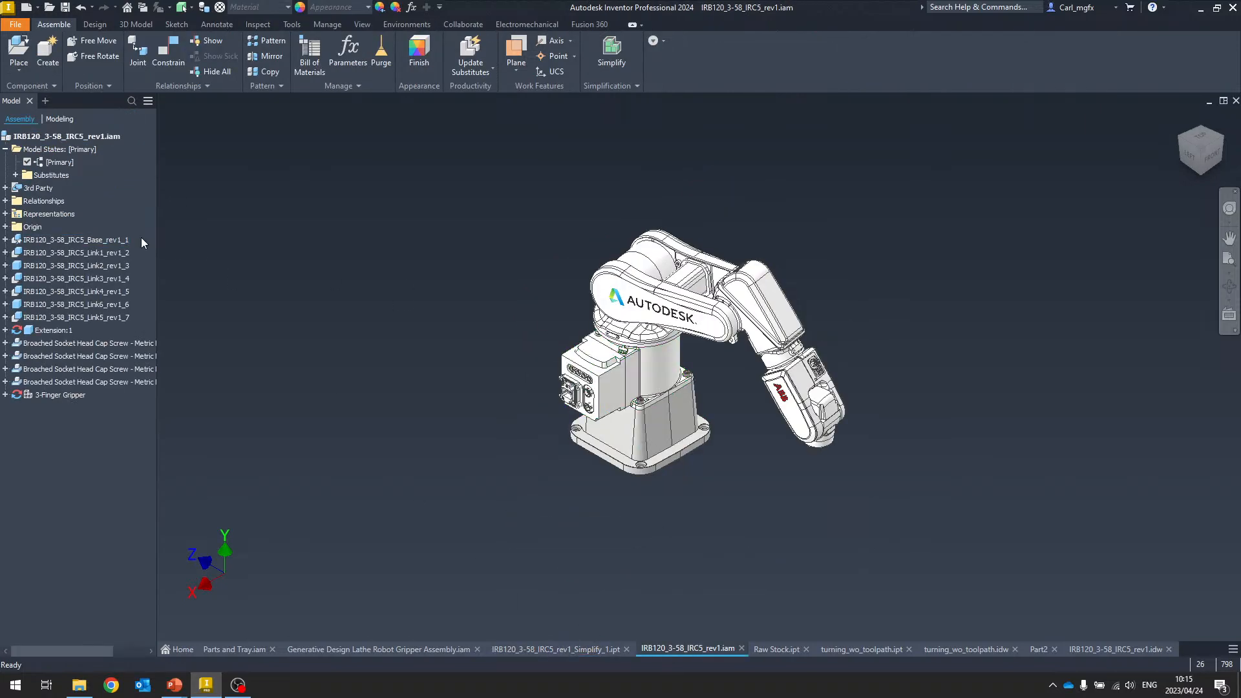
left_click(103, 137)
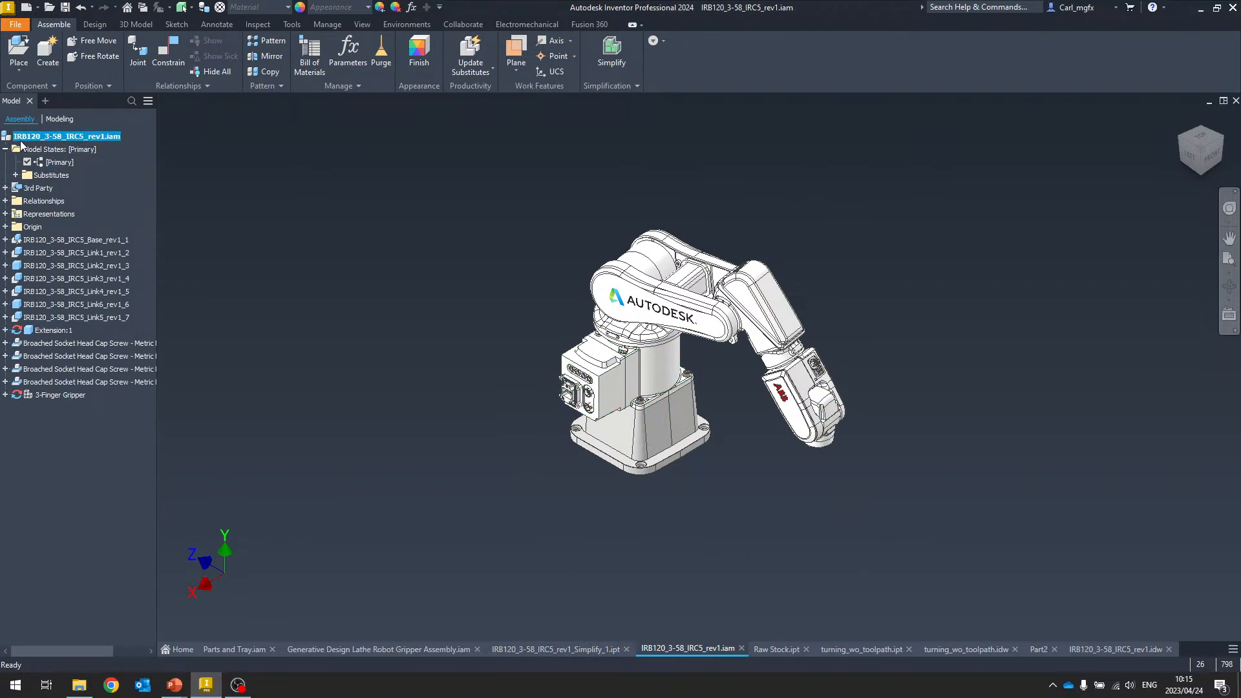
left_click(16, 175)
left_click(76, 189)
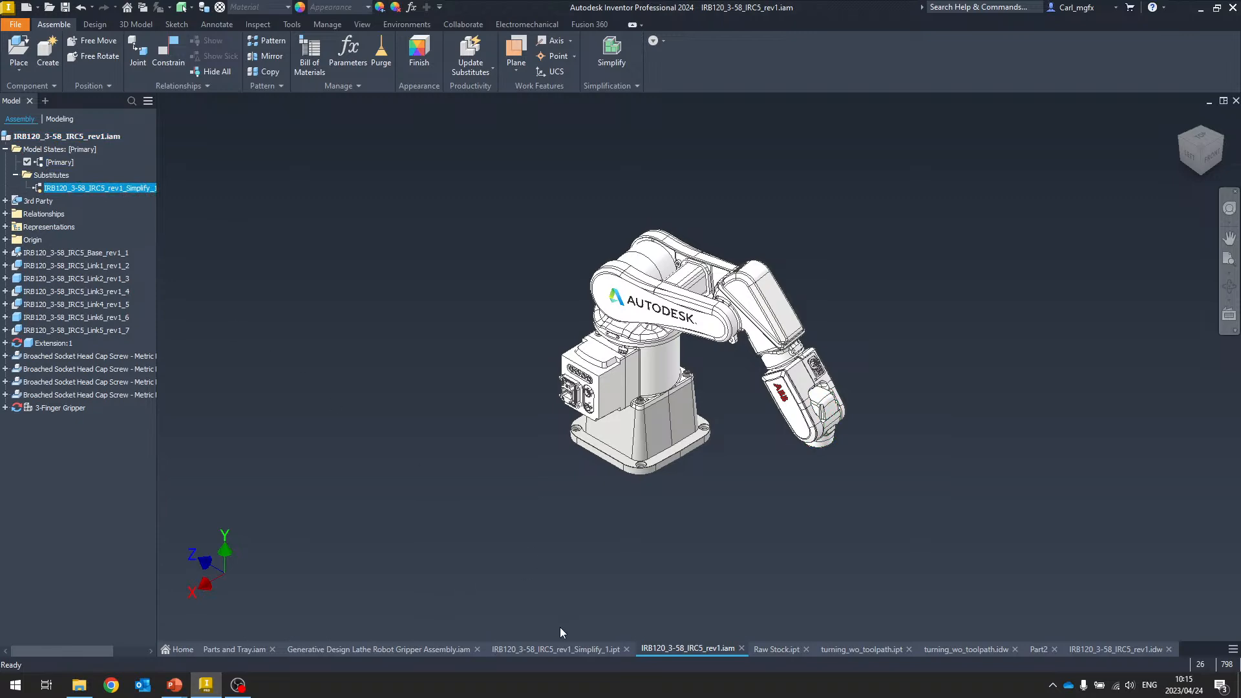
Compare the simplified robot part document with the robot assembly, orbiting and zooming the assembly view
left_click(560, 649)
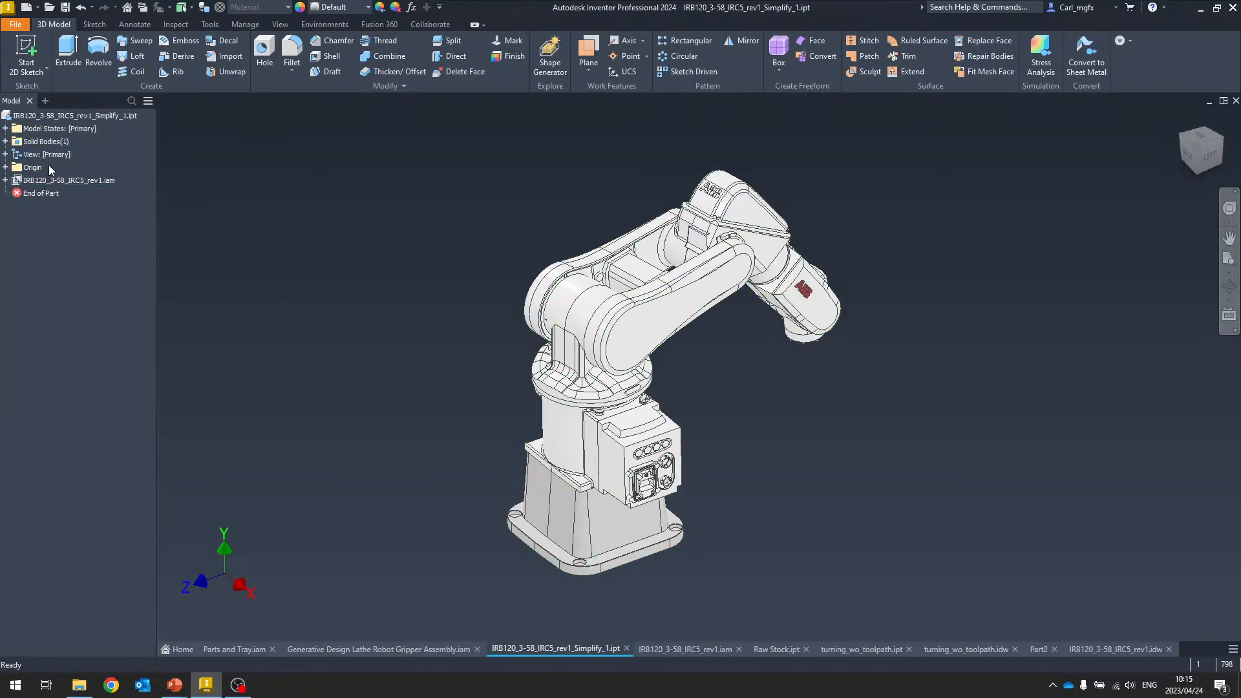
right_click(63, 115)
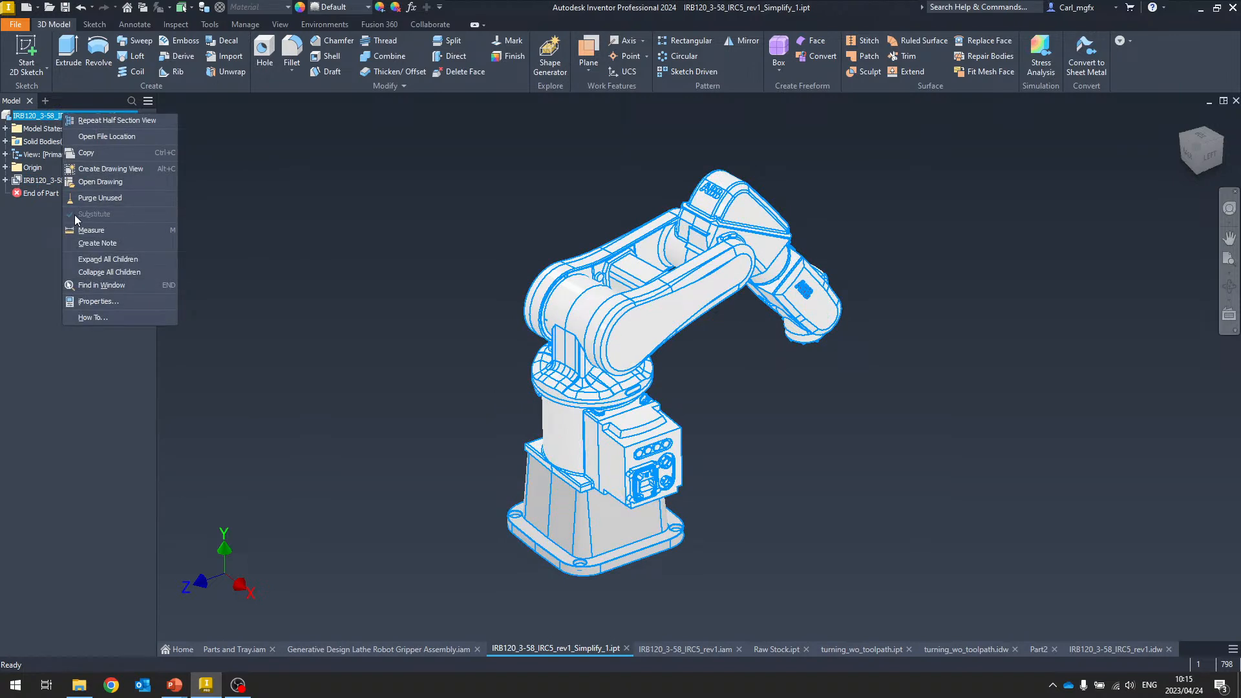
left_click(238, 220)
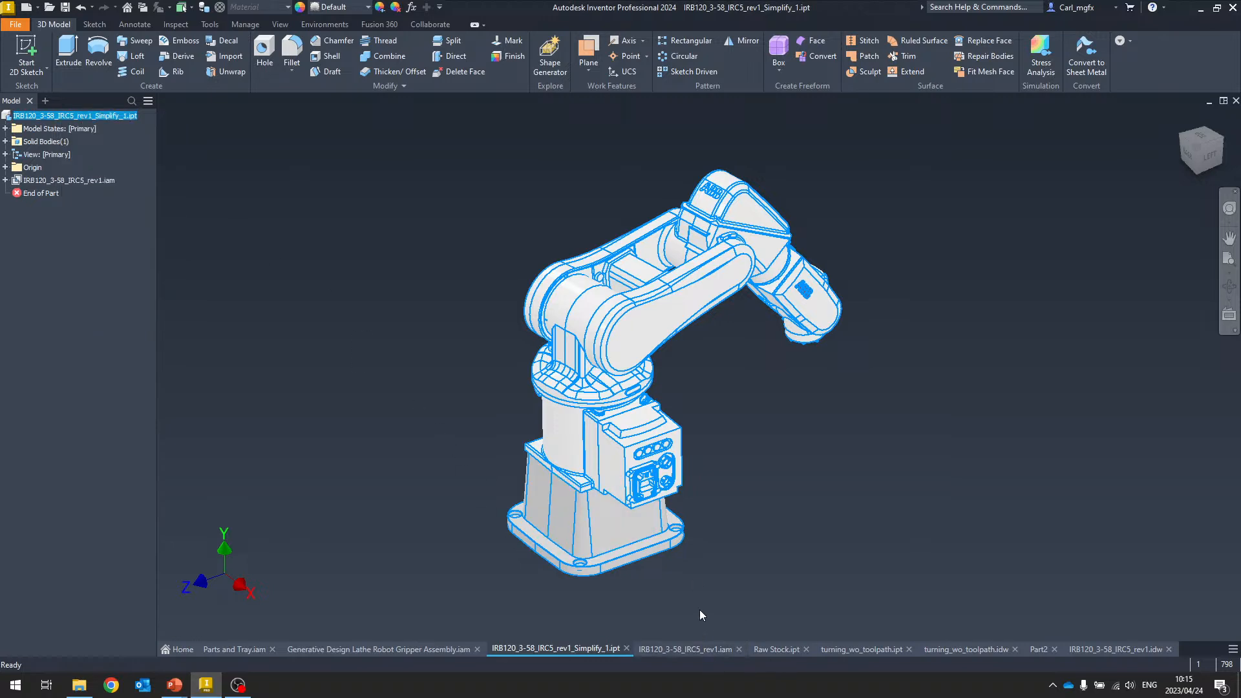
left_click(687, 649)
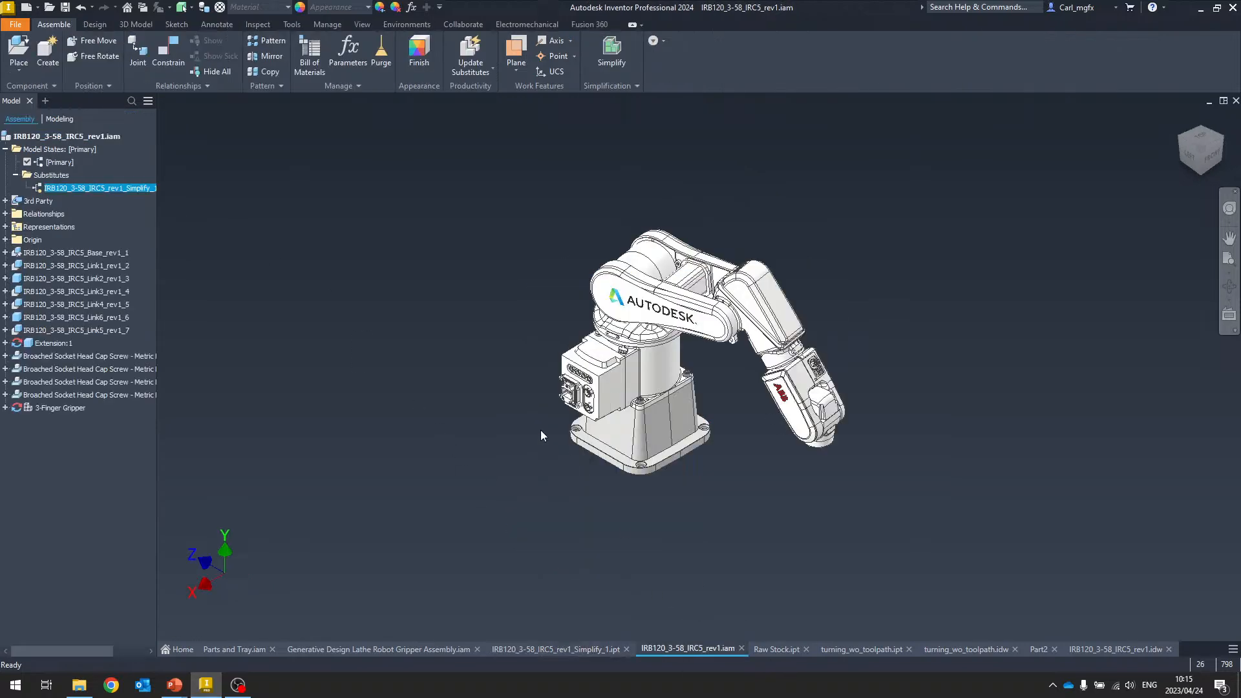
middle_click_drag(486, 302, 500, 255, "shift")
scroll(646, 349, "down", 1)
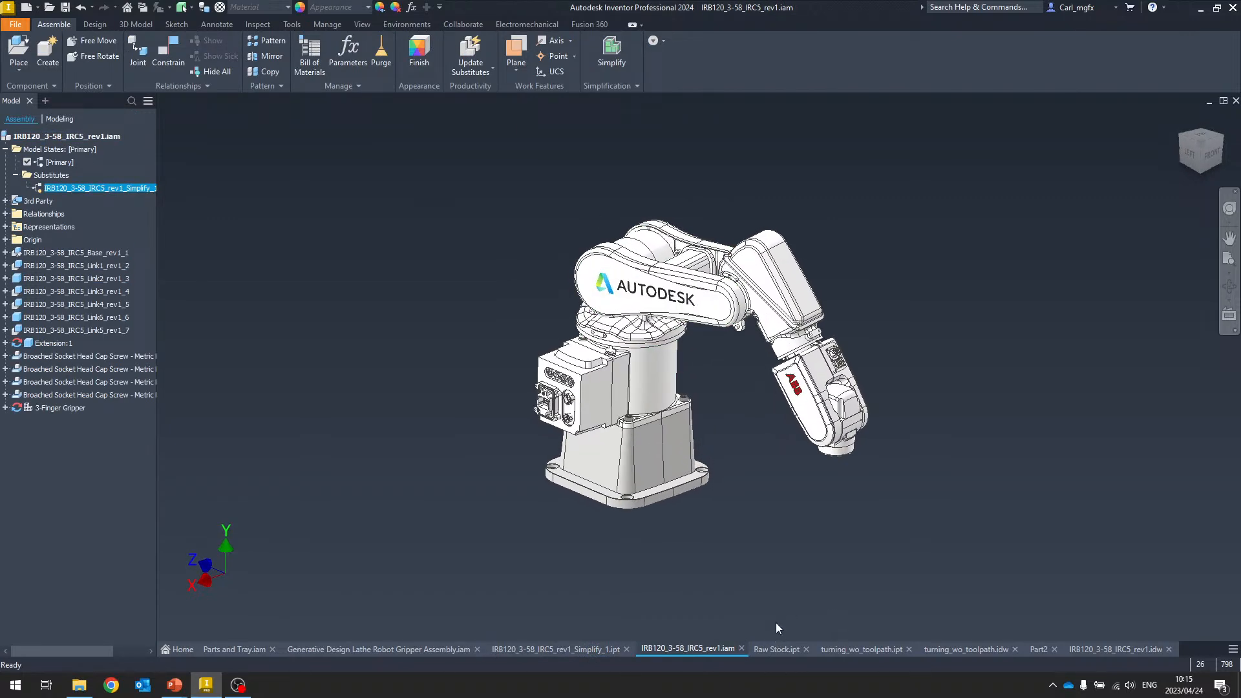
Open the Raw Stock part and inspect the options in its part context menu
left_click(769, 649)
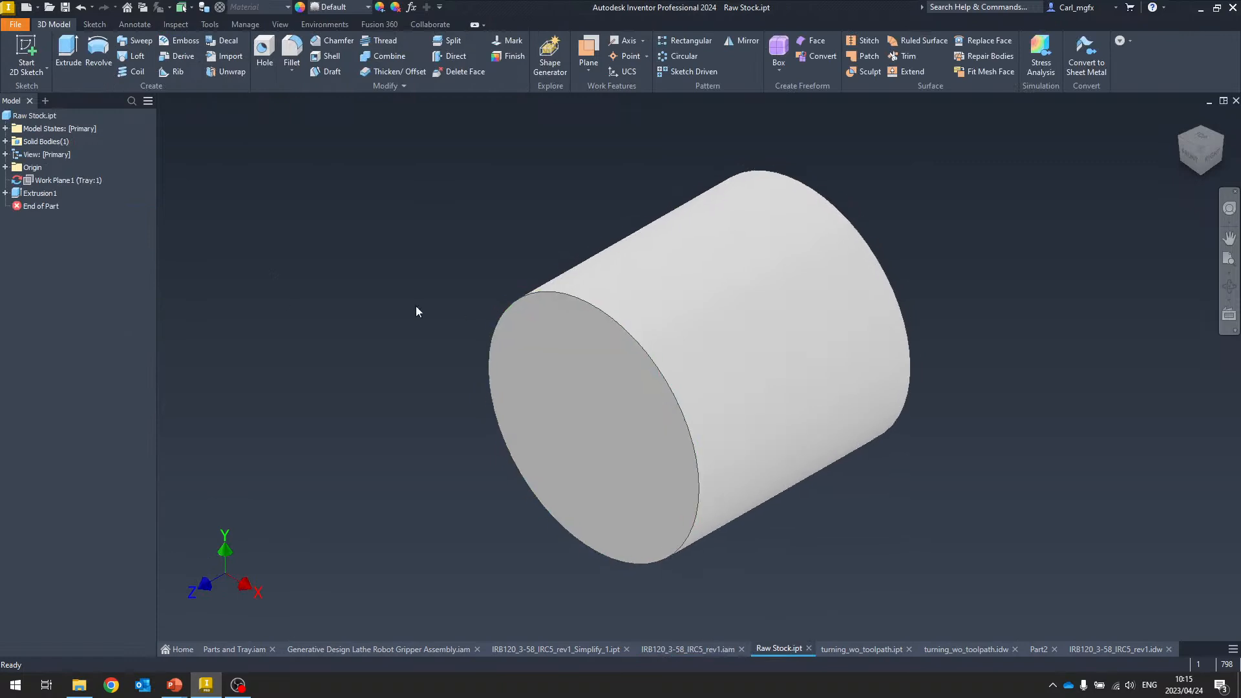
middle_click_drag(266, 276, 615, 619, "shift")
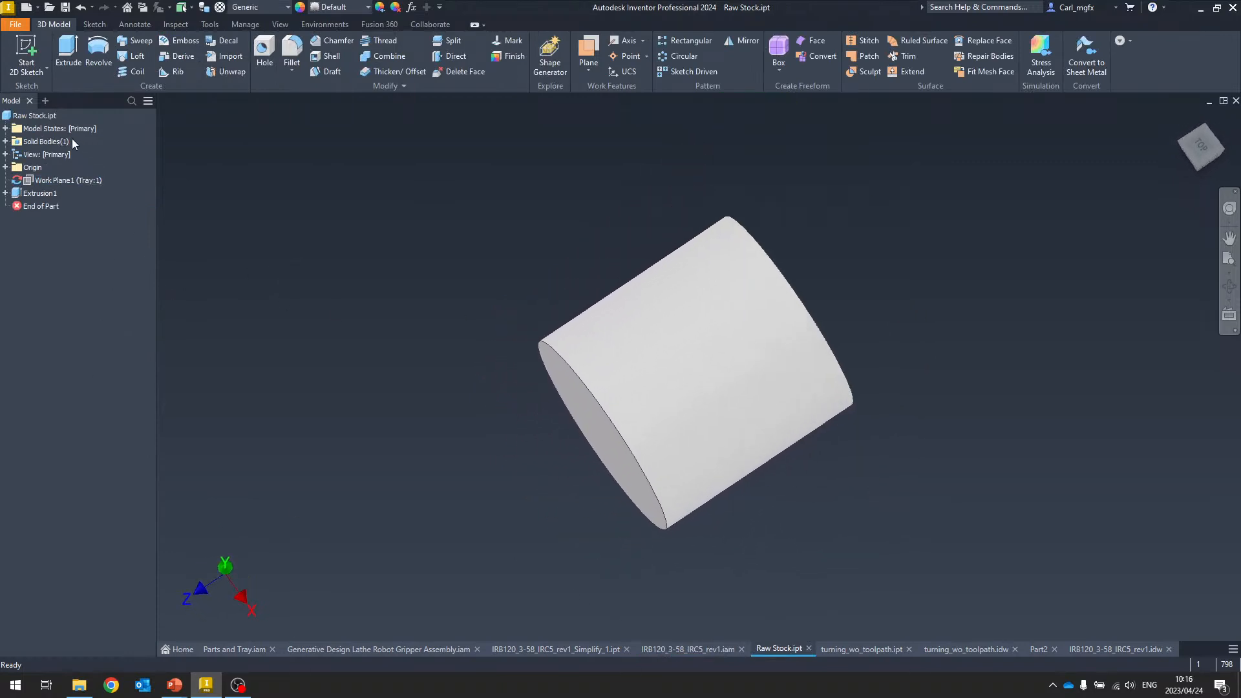
right_click(32, 116)
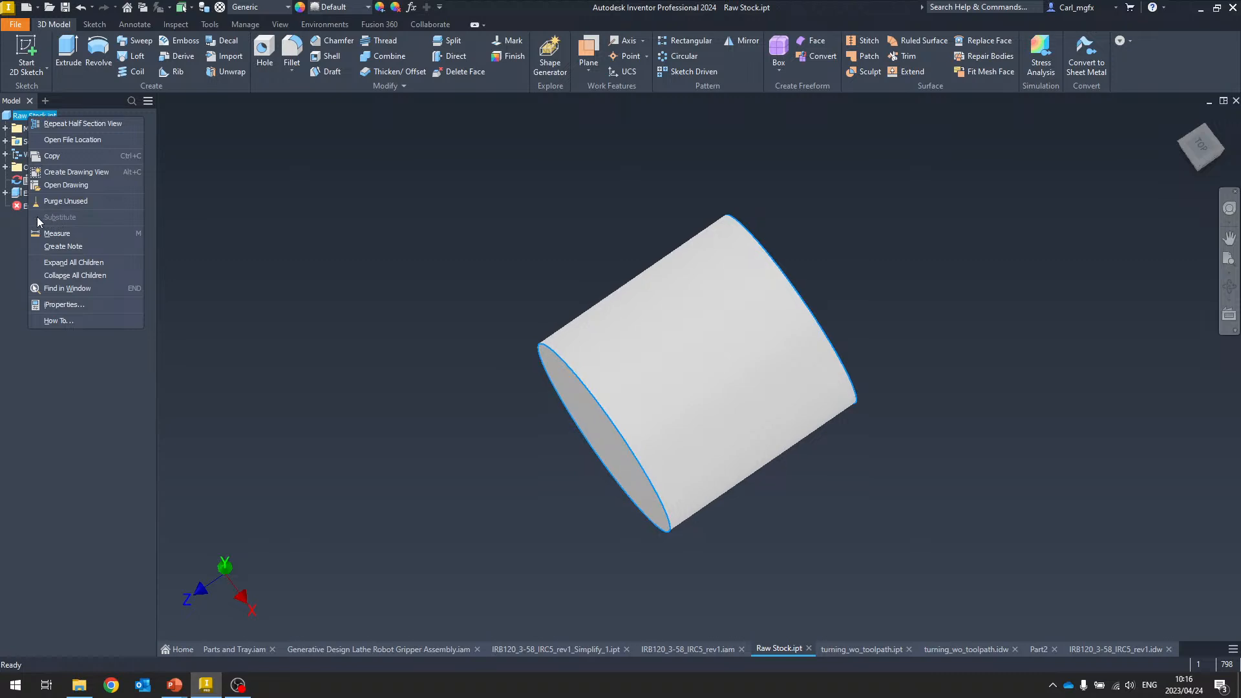
left_click(203, 207)
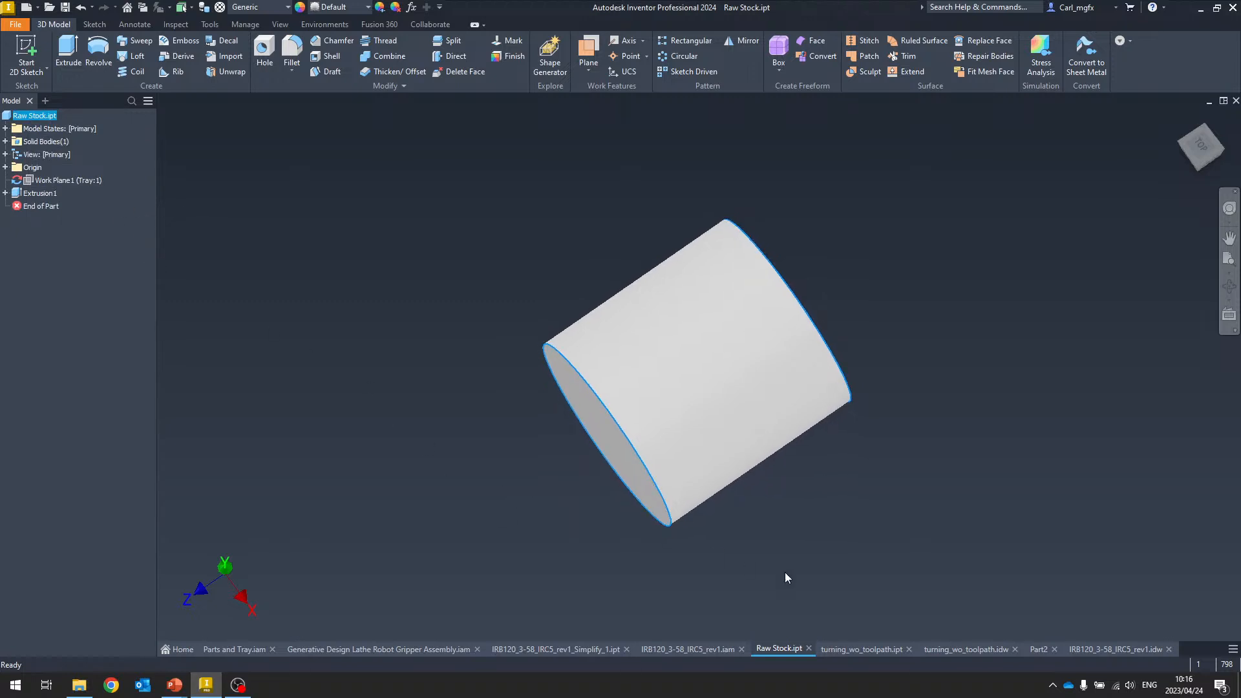
key("Right")
key("Right")
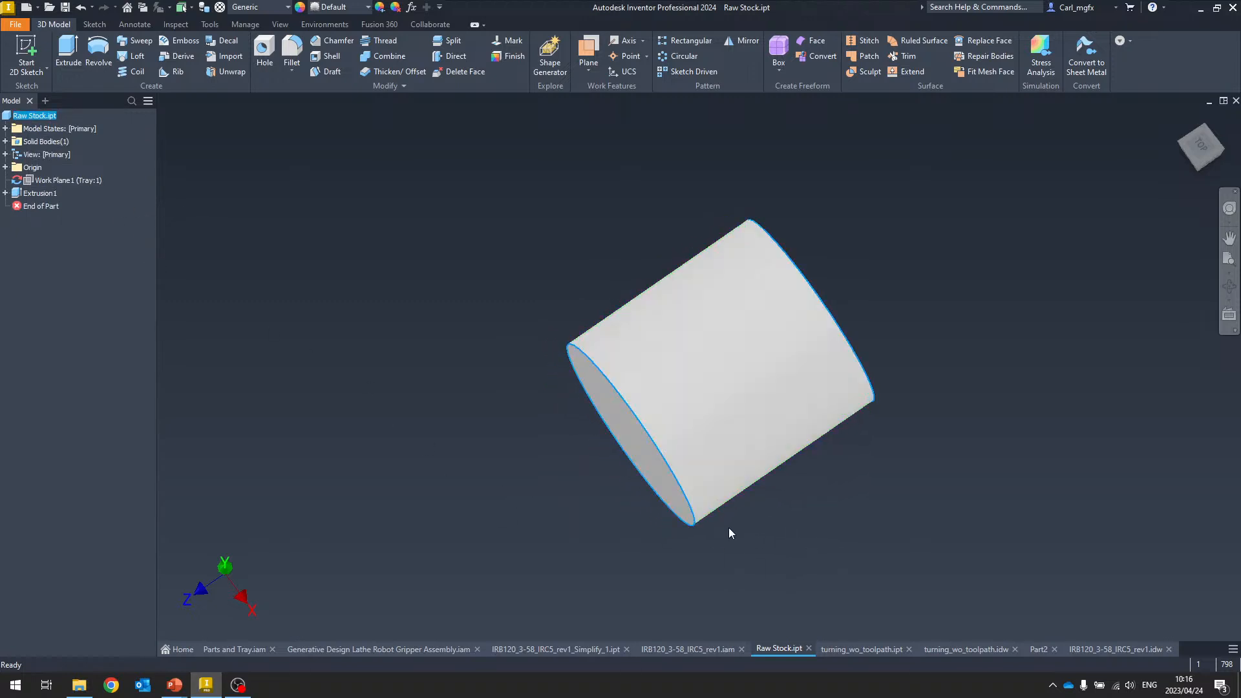
Return to the lathe robot cell assembly and browse the Content Center's Custom Elbows and Custom Return Bends categories
left_click(370, 649)
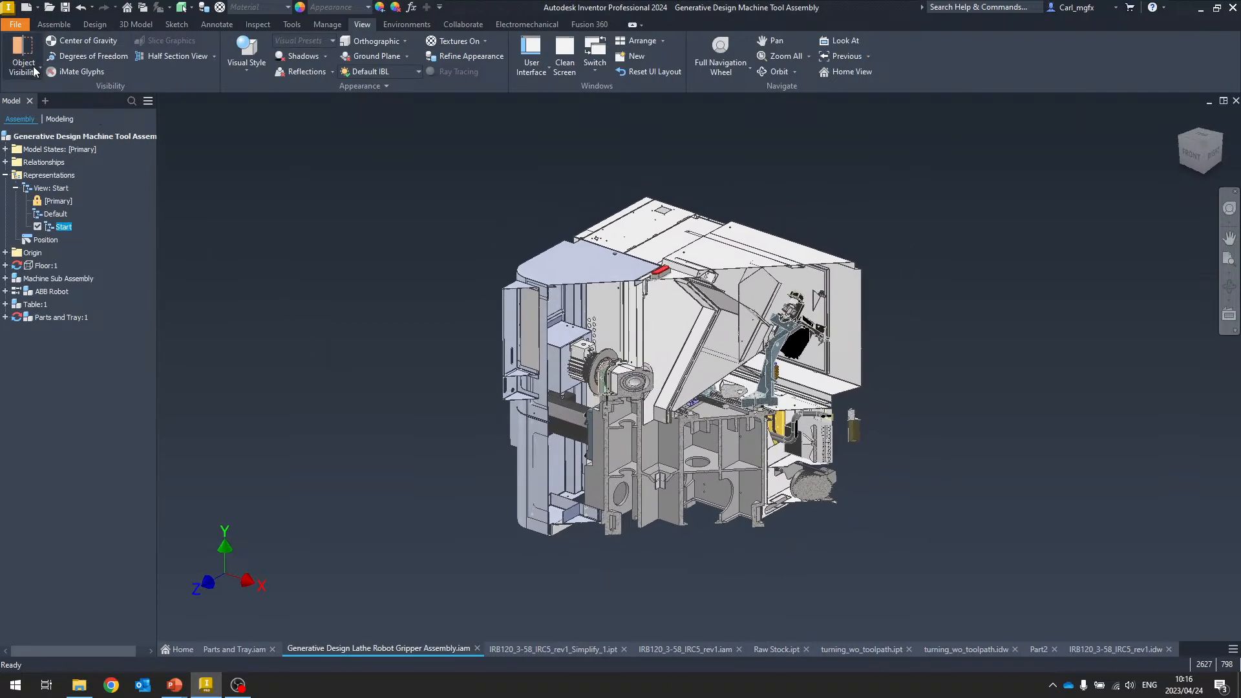
left_click(21, 68)
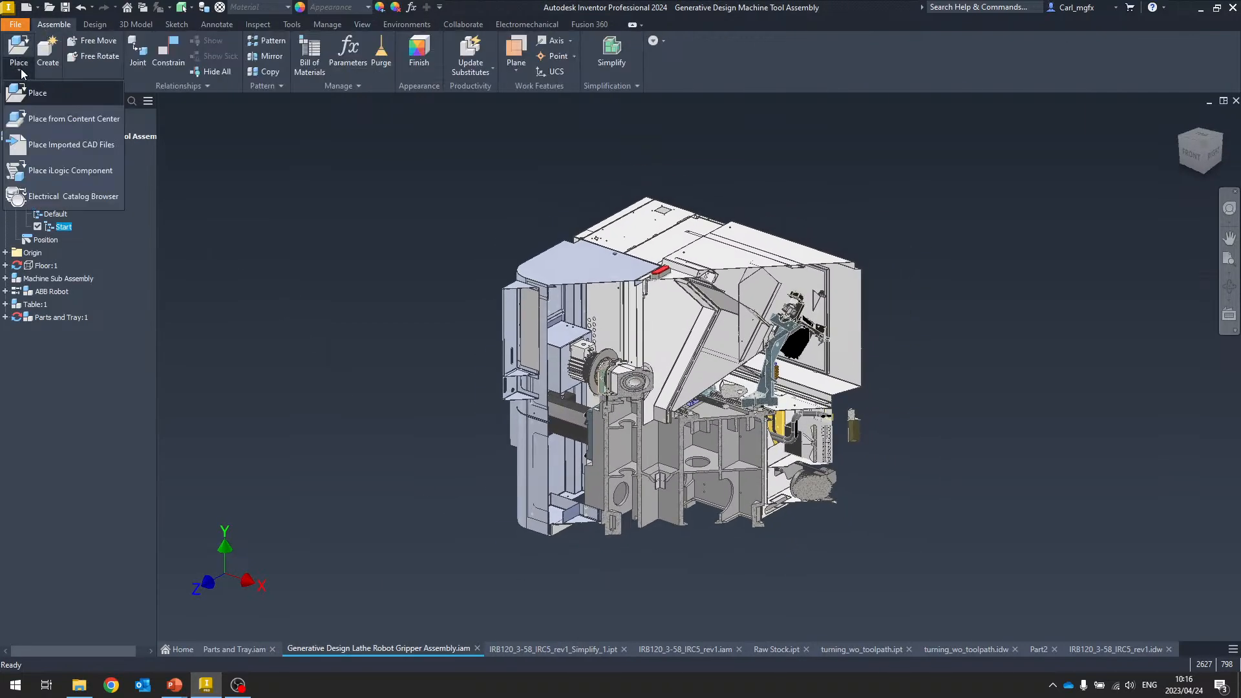
left_click(47, 119)
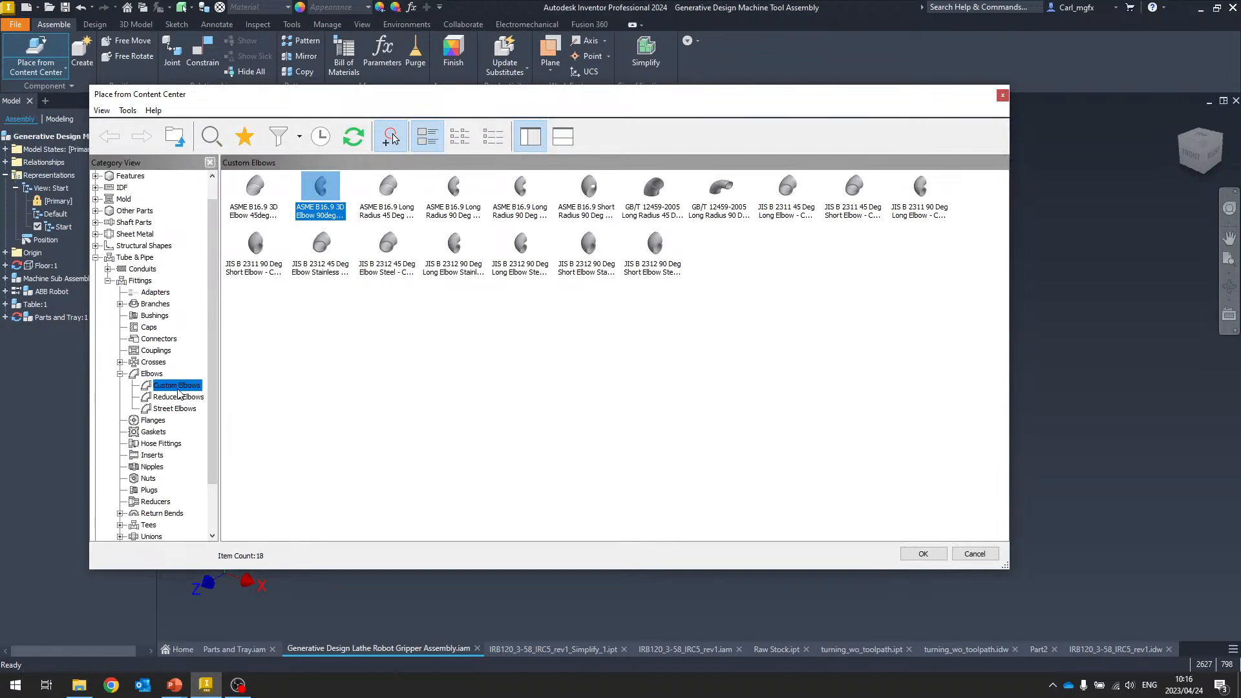
left_click(188, 386)
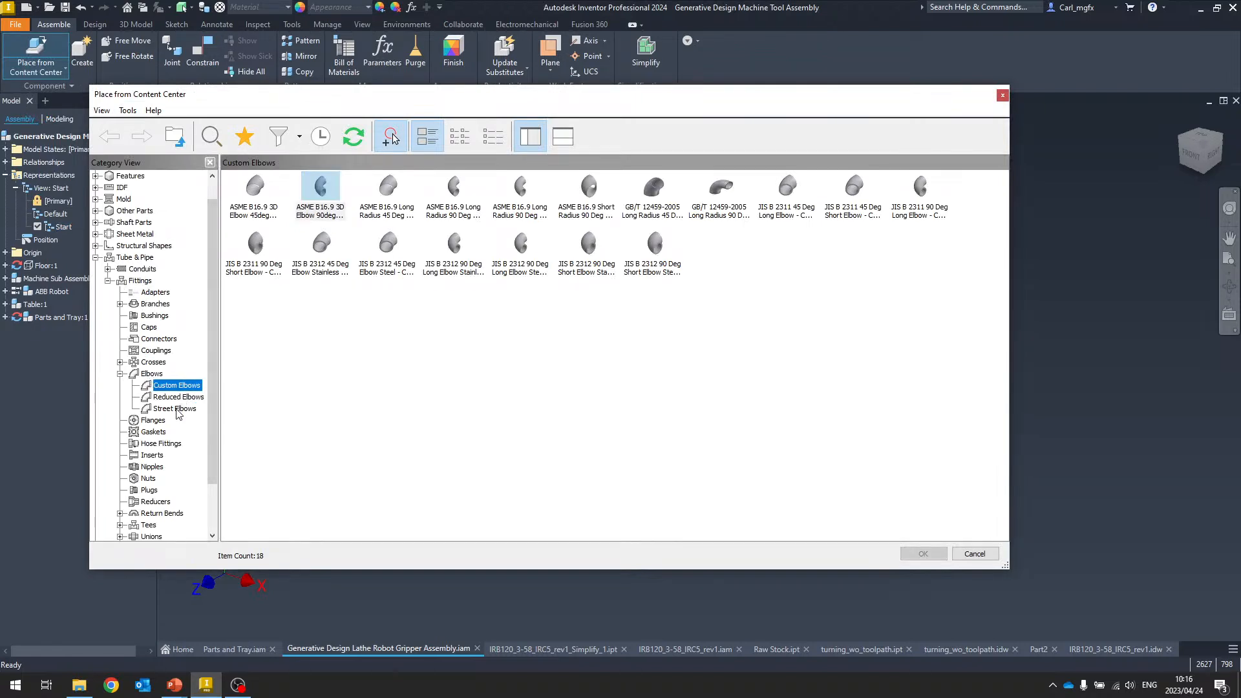
scroll(165, 437, "down", 1)
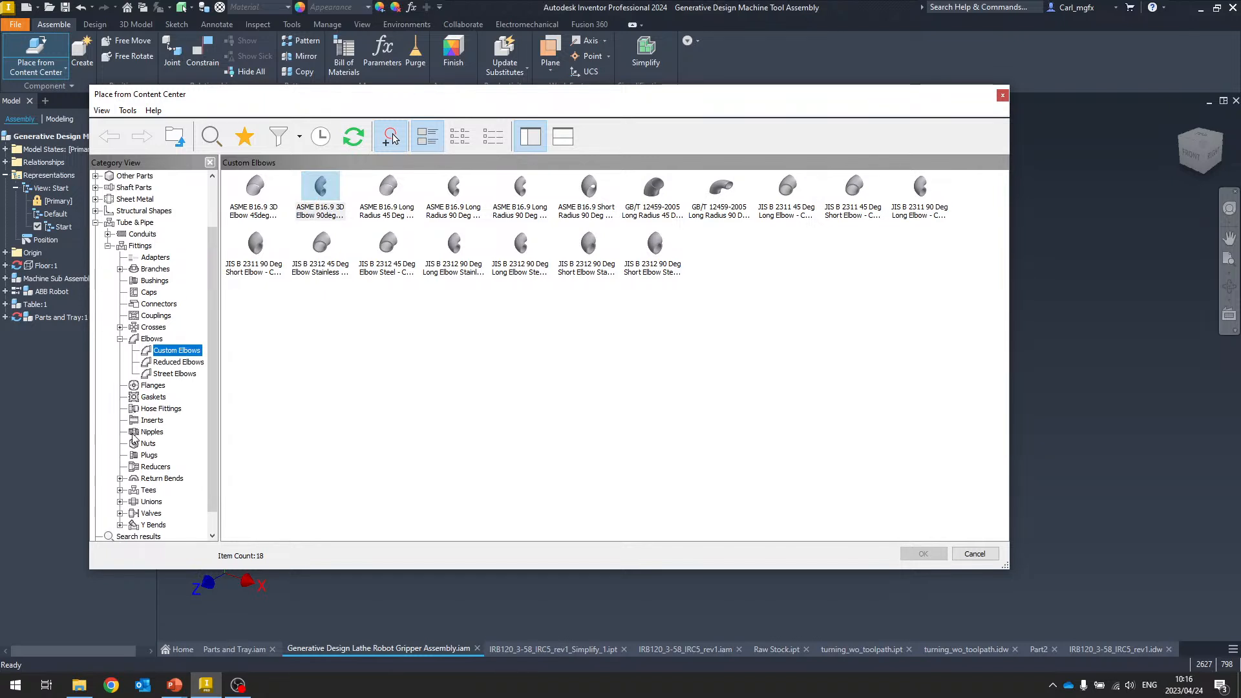
left_click(120, 479)
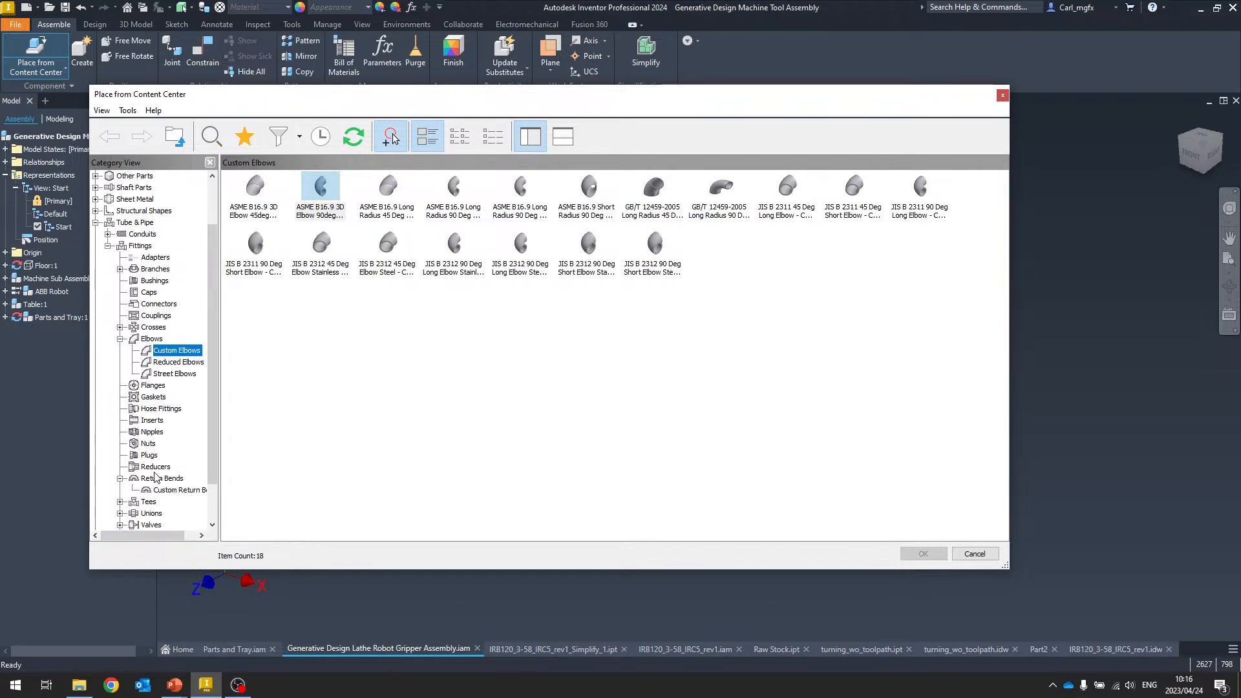
left_click(176, 490)
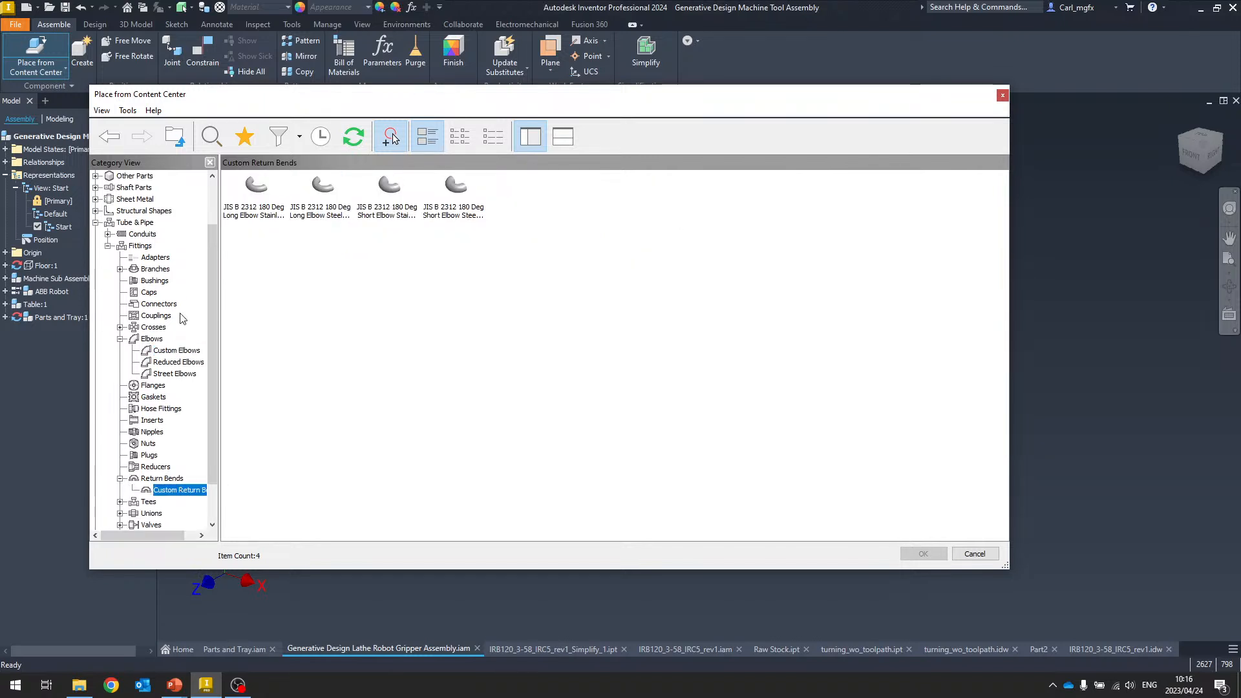
left_click(180, 351)
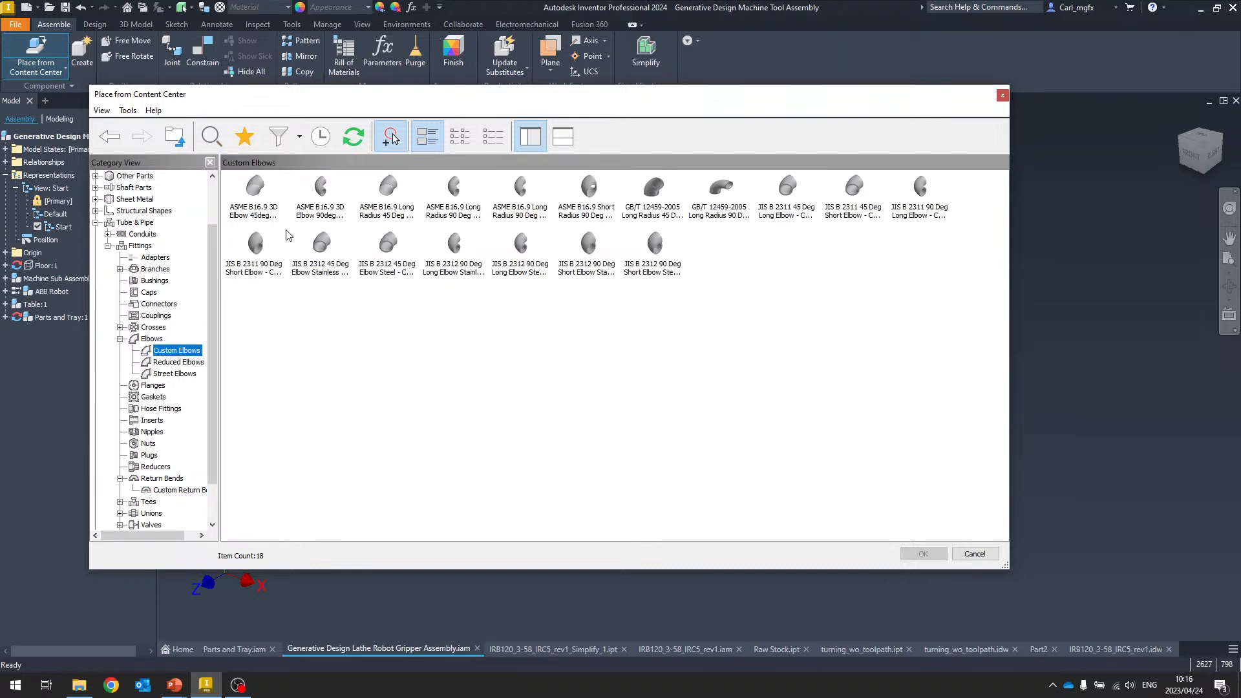
Configure an ASME B16.9 3D Elbow 90deg as custom with a 30 deg angle and save it as a part file
double_click(321, 188)
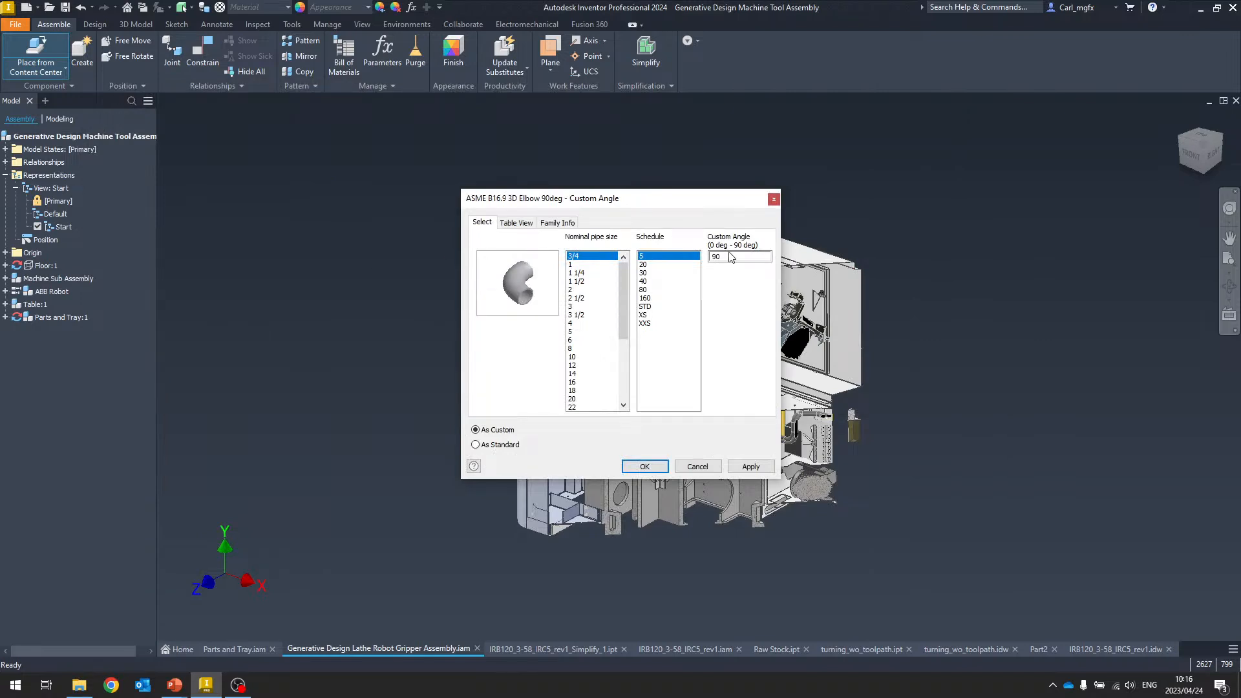
left_click_drag(744, 258, 686, 258)
left_click(726, 256)
left_click(645, 467)
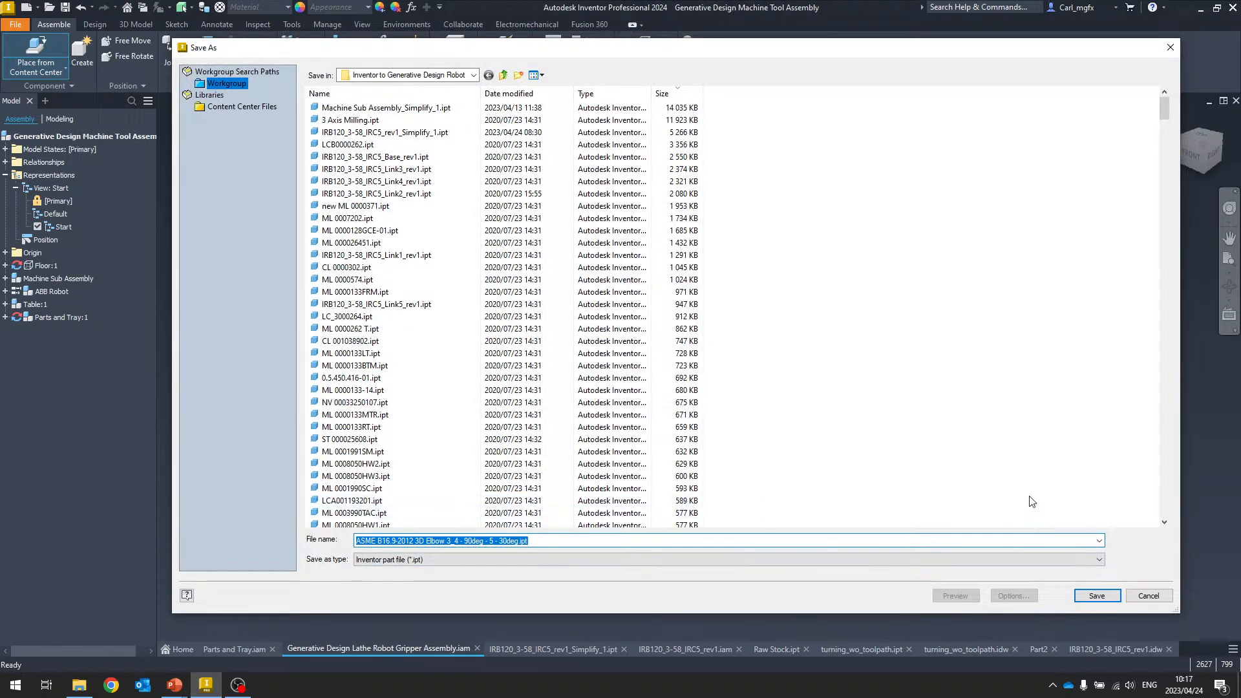
left_click(1097, 596)
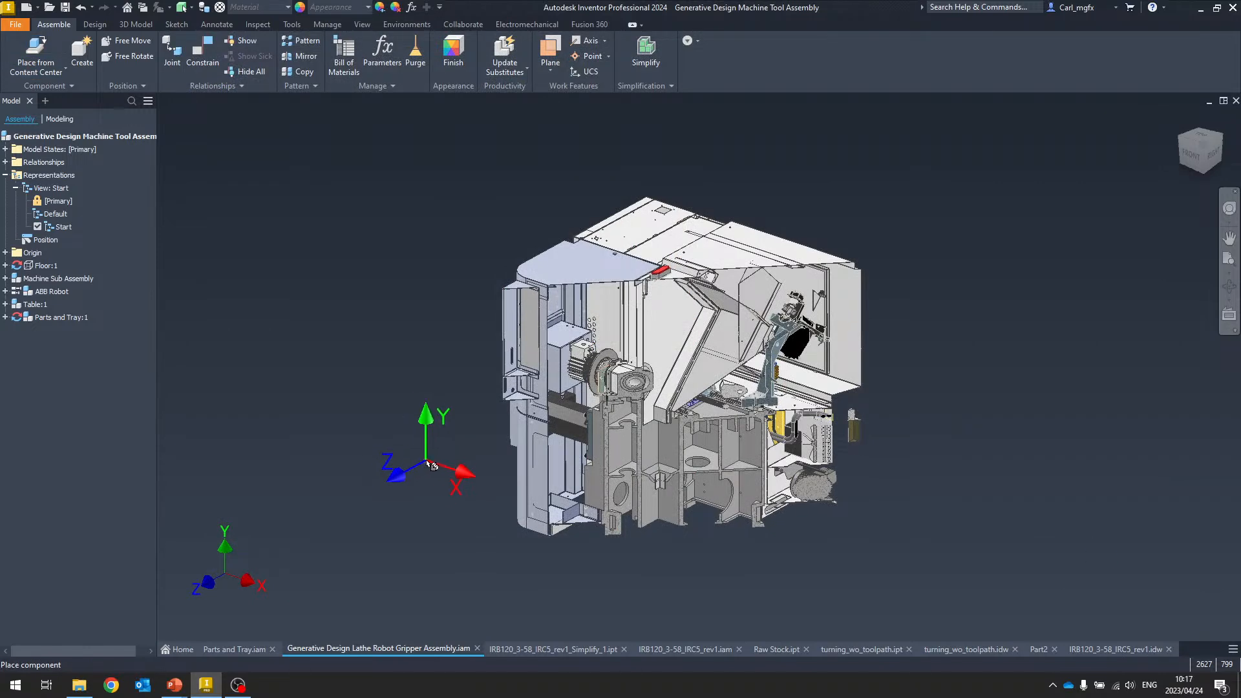
Place the custom 30 deg elbow in the assembly beside the lathe and finish the placement
scroll(485, 514, "up", 5)
middle_click_drag(484, 518, 528, 478)
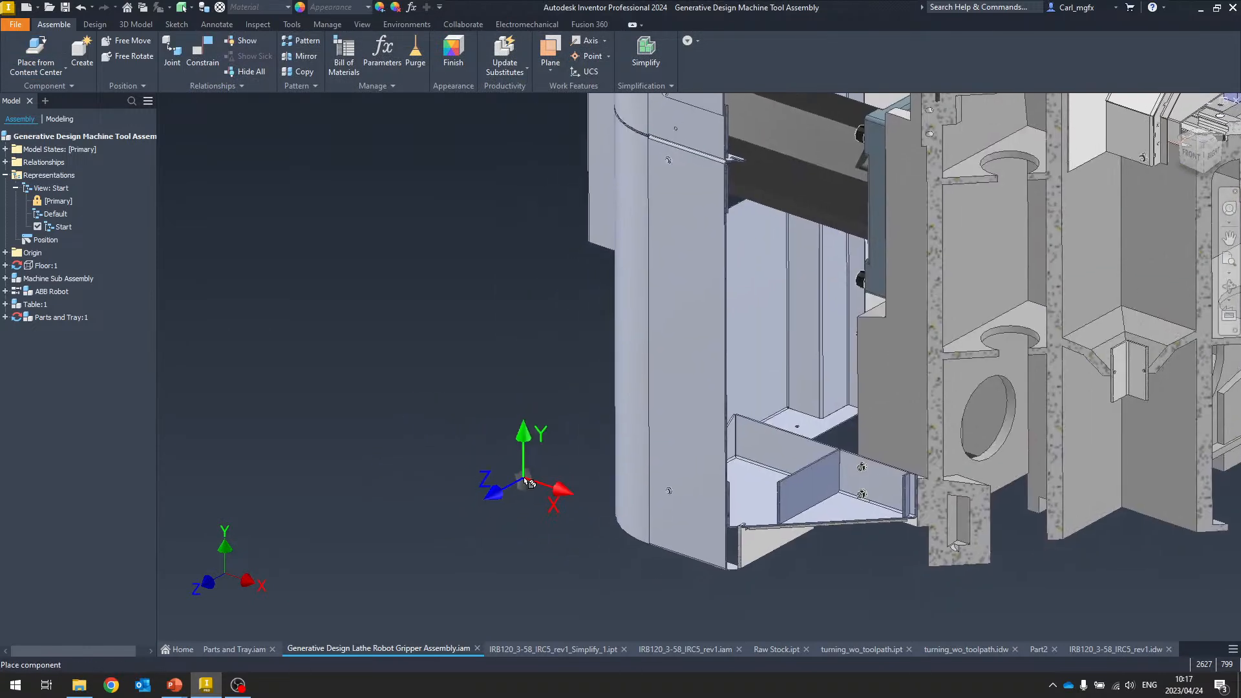
left_click(527, 481)
scroll(450, 456, "down", 5)
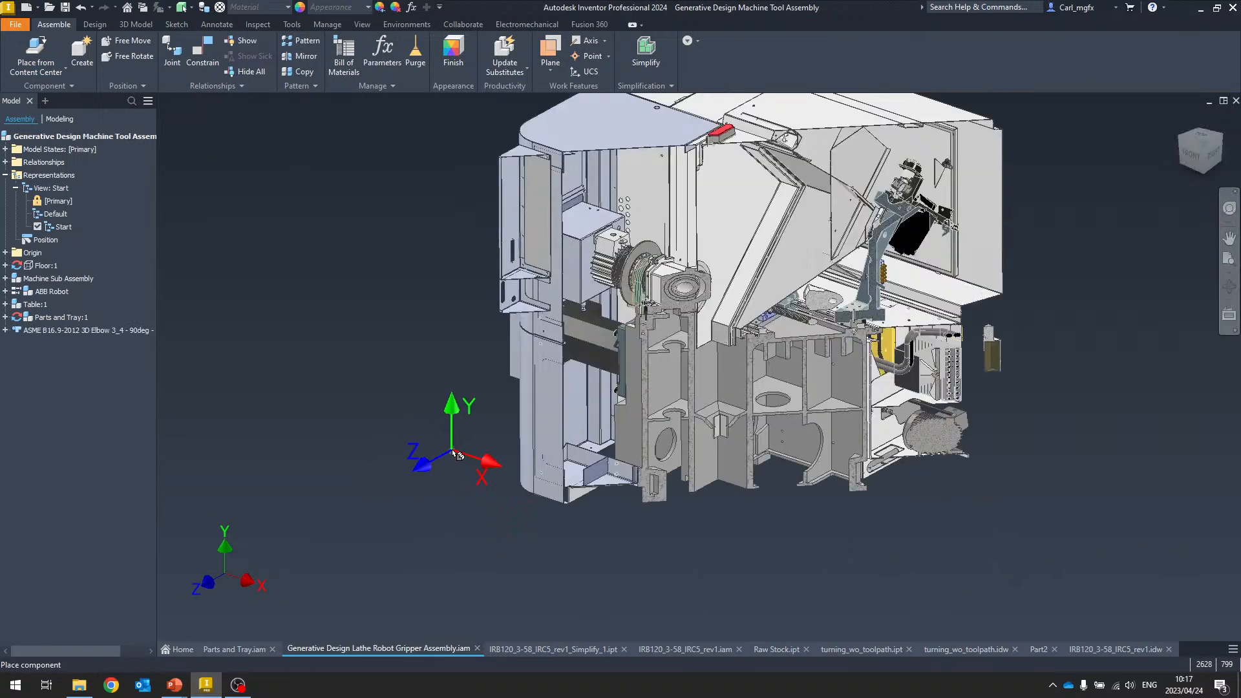
scroll(454, 456, "up", 4)
middle_click_drag(455, 457, 500, 393)
right_click(499, 393)
left_click(544, 398)
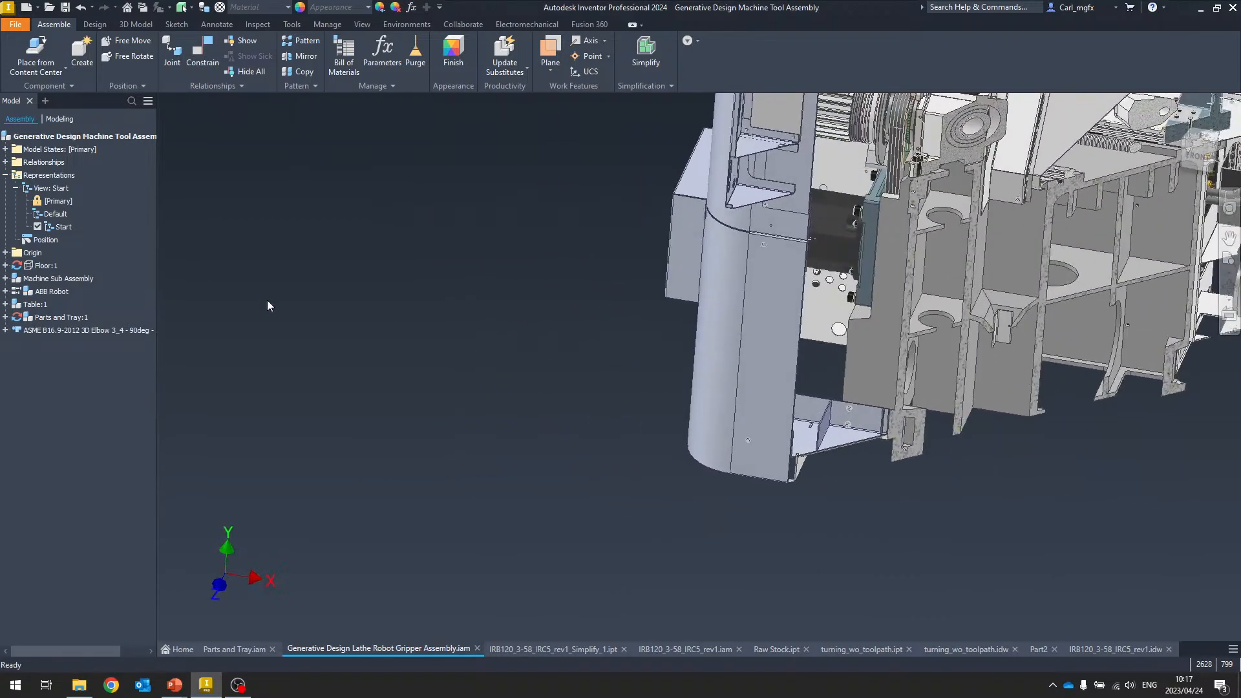
Choose a section view option from the Start design view's context menu
key("F6")
left_click(60, 230)
right_click(60, 229)
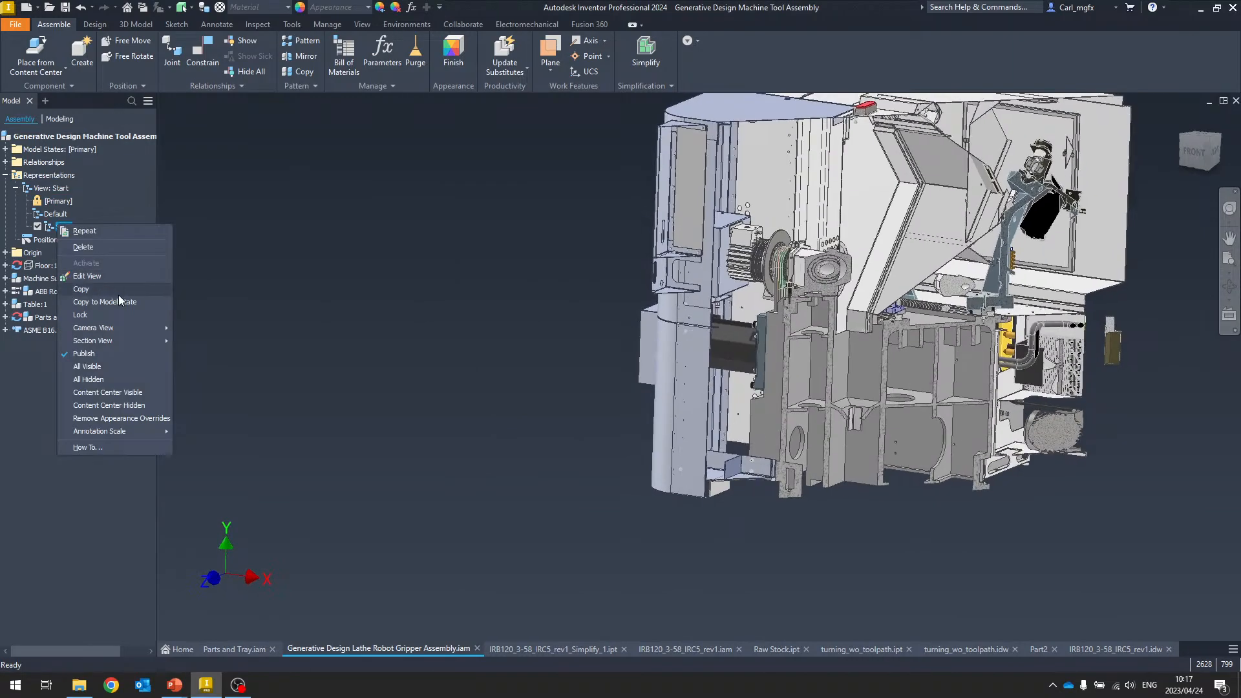
mouse_move(107, 340)
left_click(216, 354)
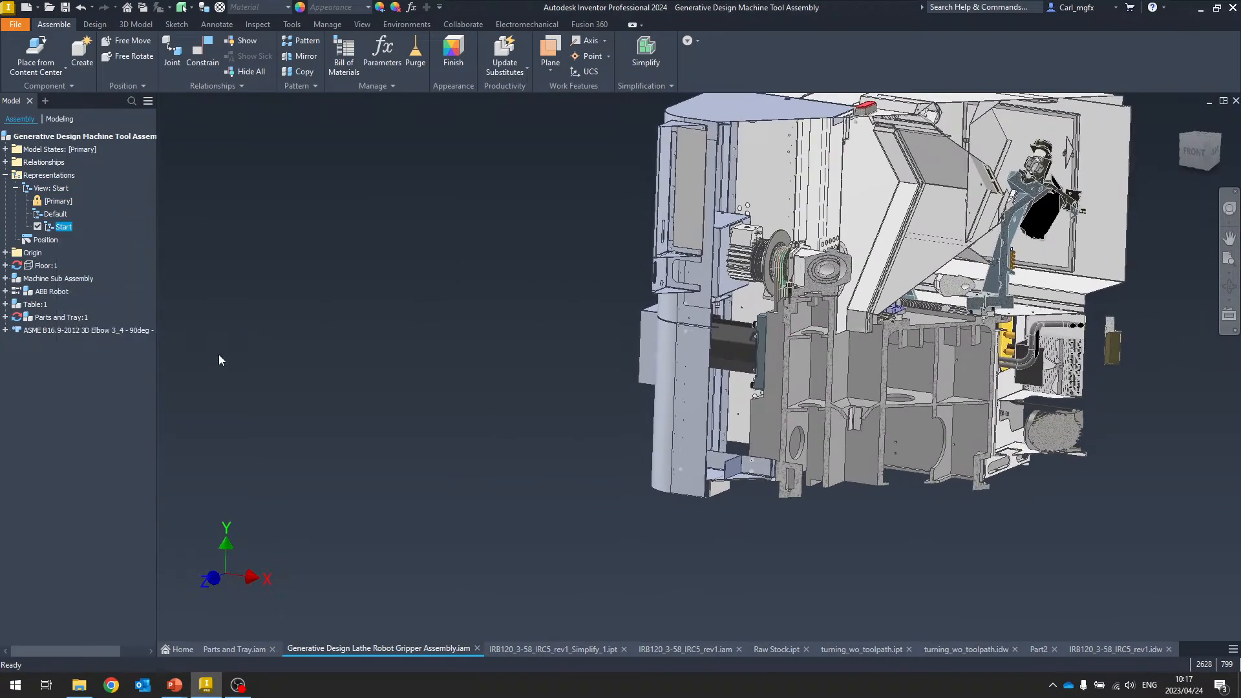
Select the ASME B16.9 Long Radius Reducing Elbow from Reduced Elbows as standard, size 2 by 1 1/2, schedule 5
scroll(615, 461, "up", 10)
scroll(615, 461, "down", 3)
middle_click_drag(615, 462, 643, 378, "shift")
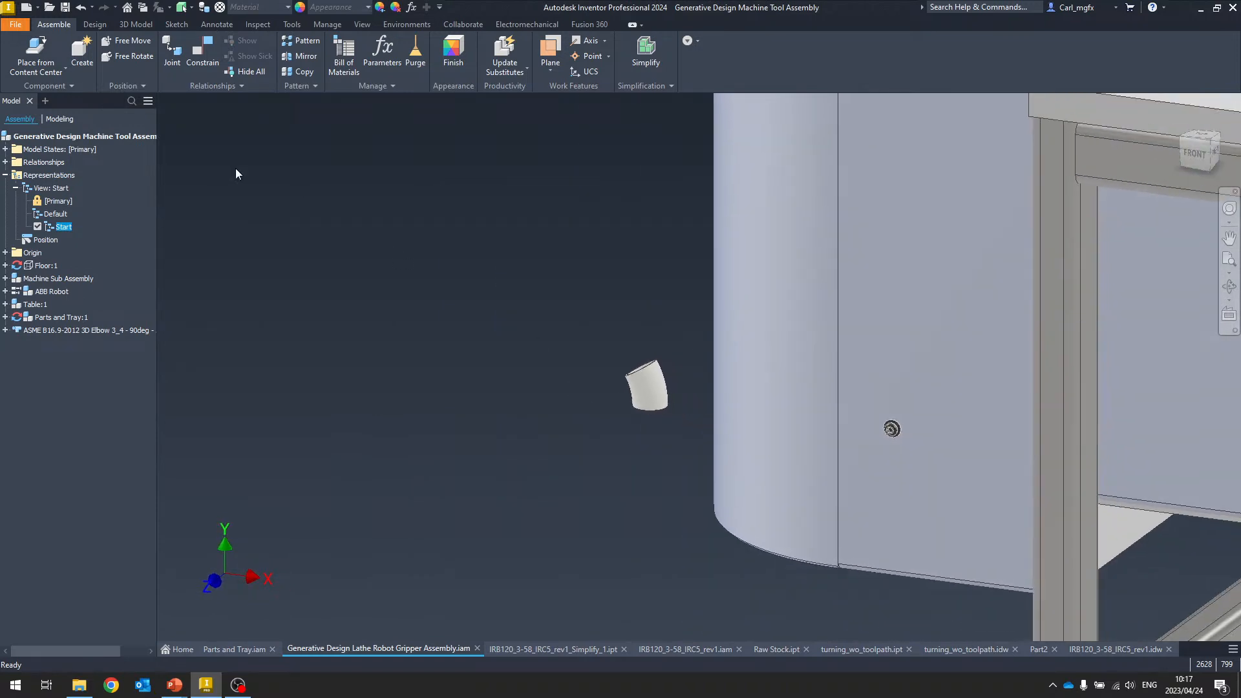
left_click(37, 49)
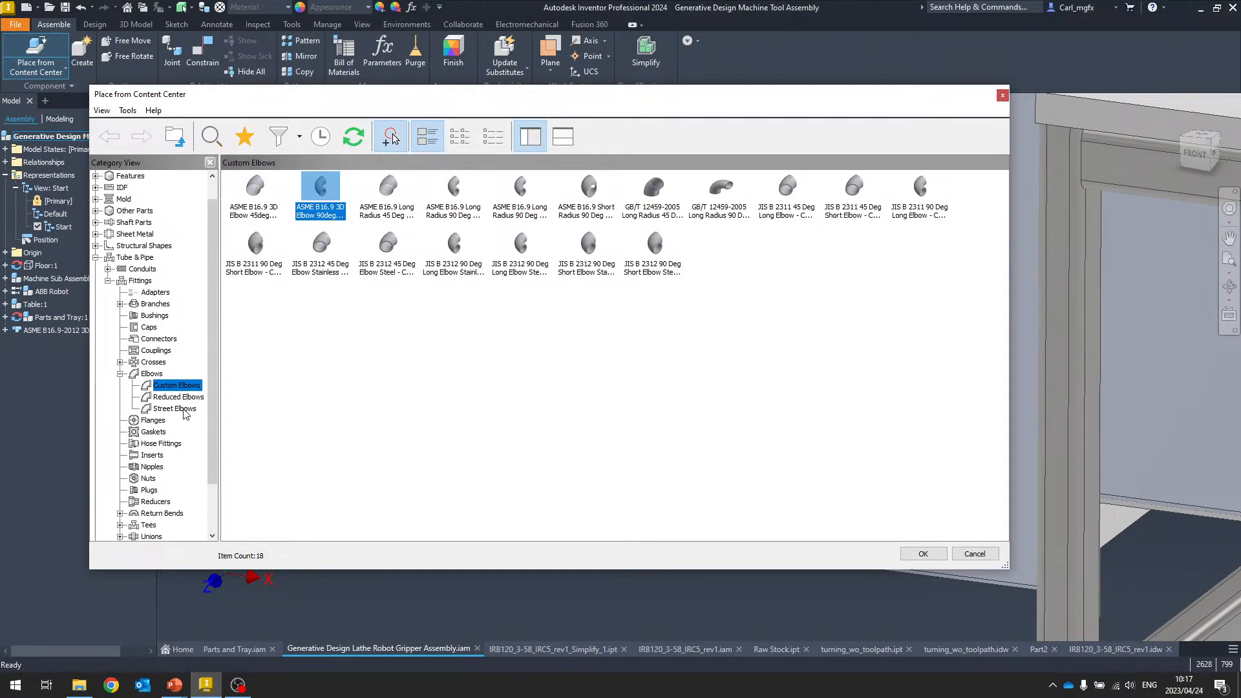
left_click(175, 409)
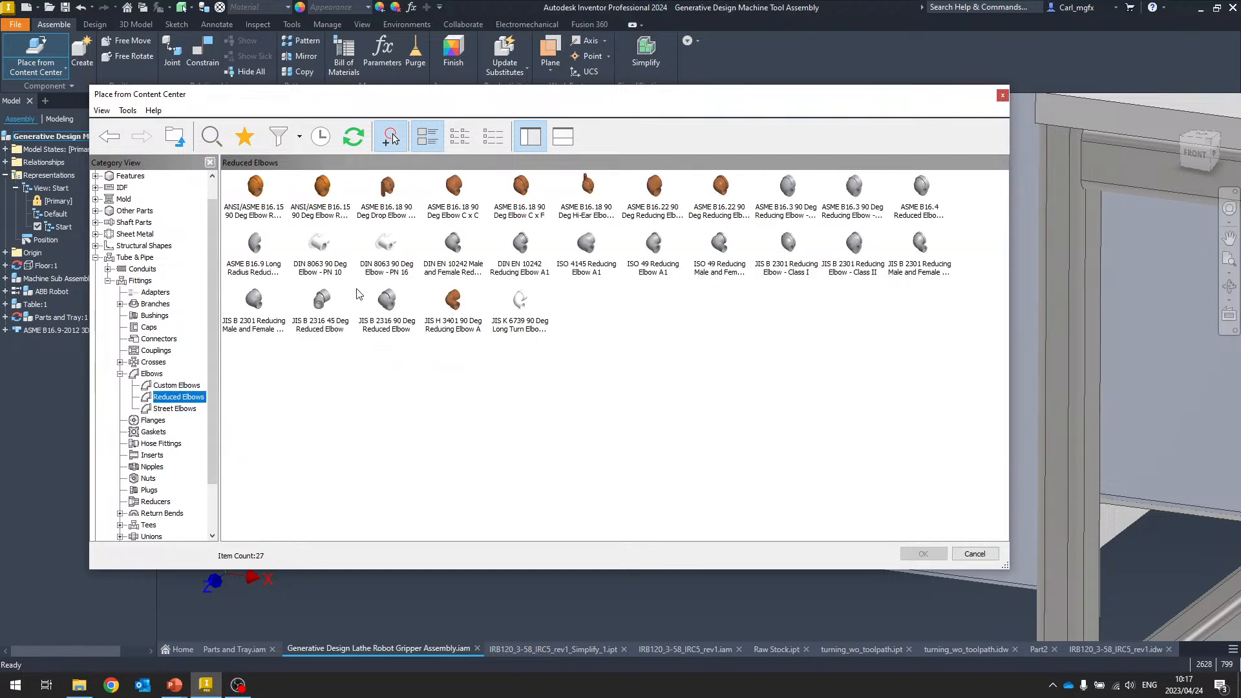
left_click(264, 246)
double_click(252, 252)
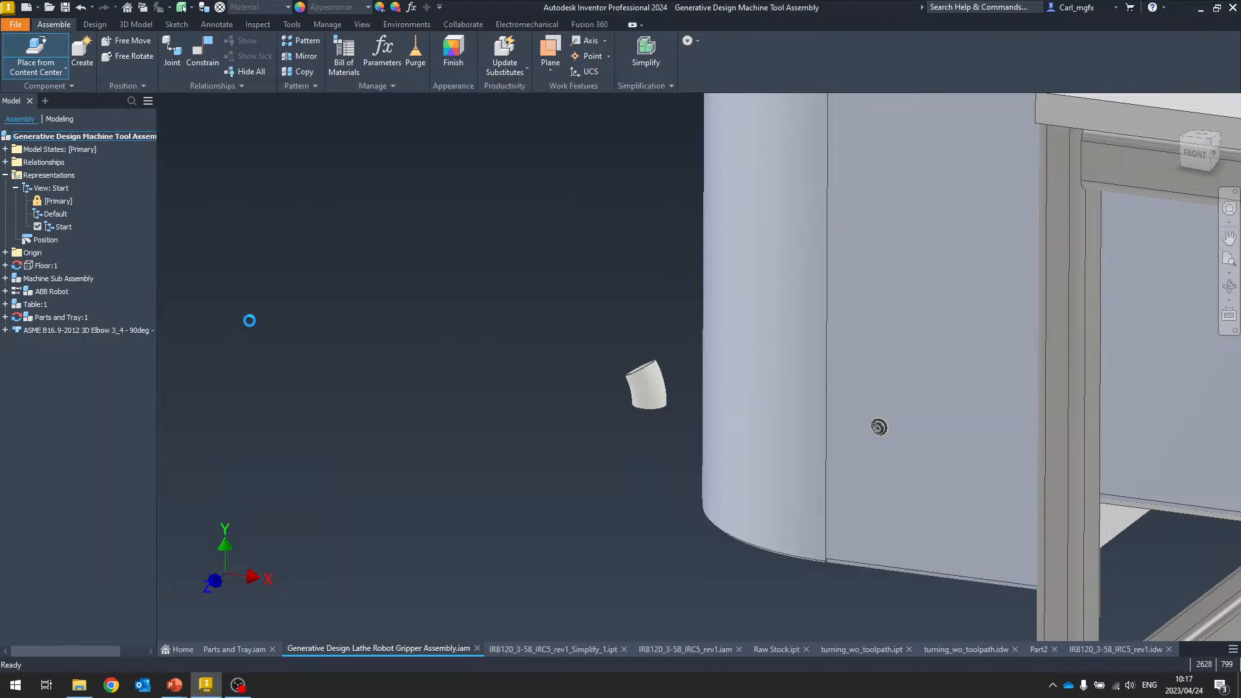
left_click(561, 224)
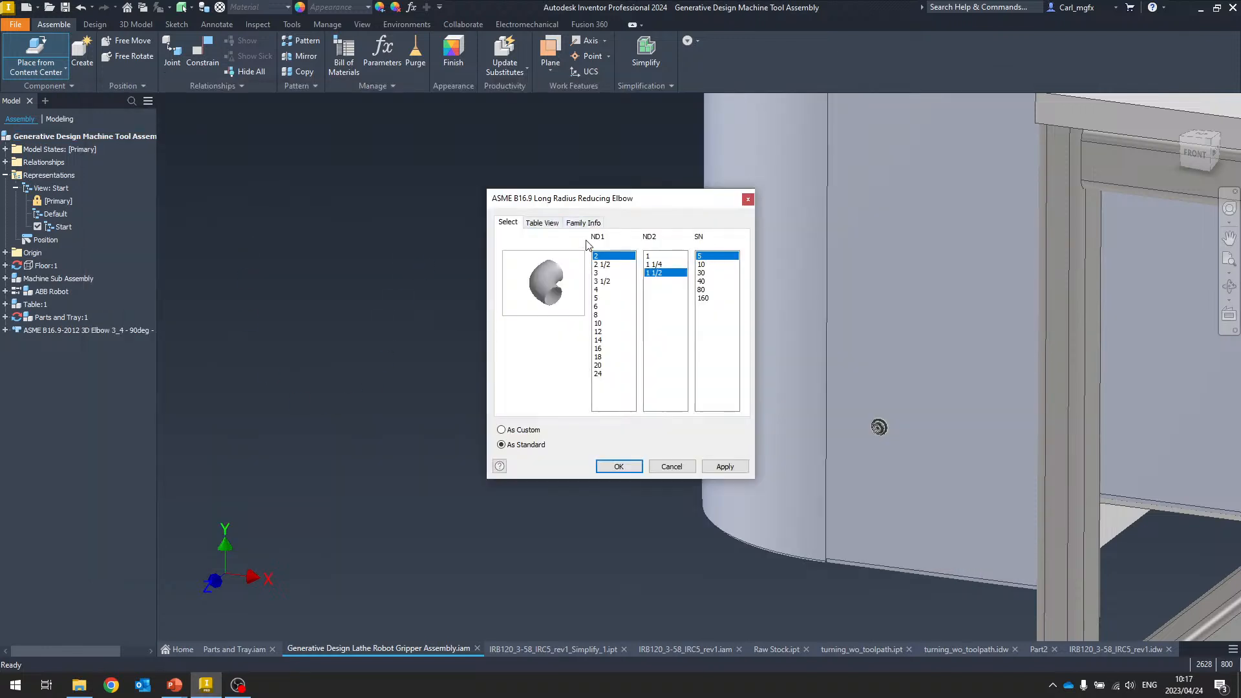
left_click_drag(642, 195, 545, 184)
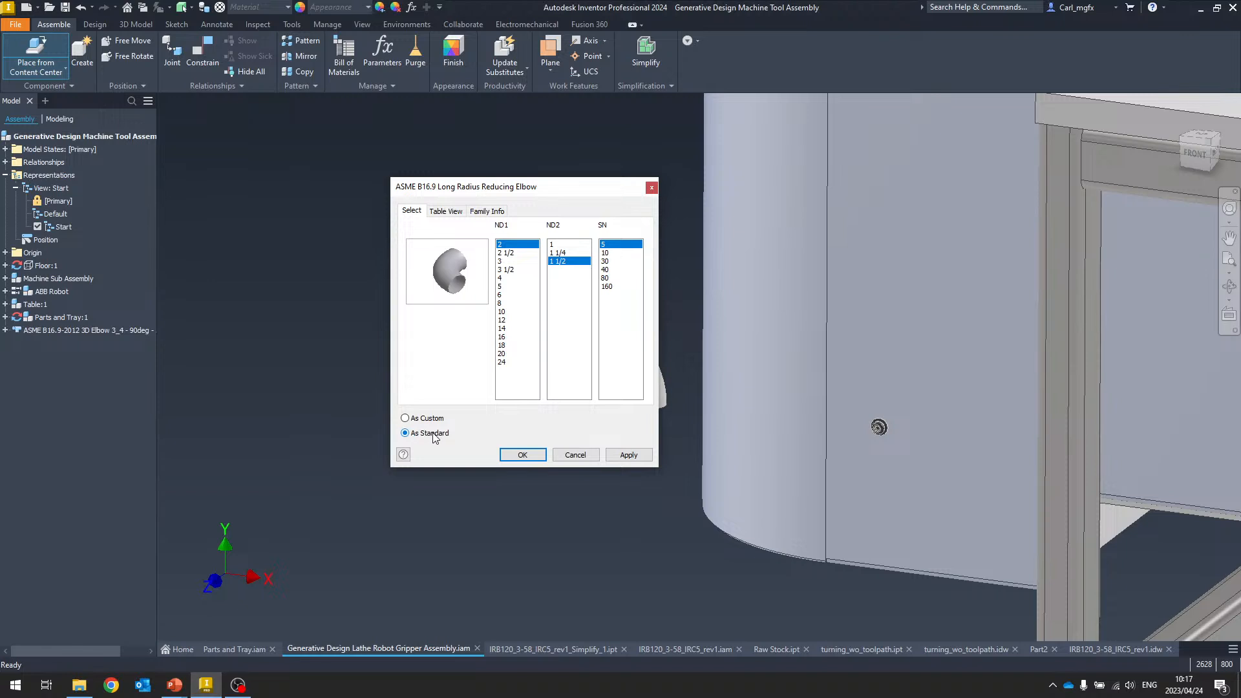
left_click(531, 458)
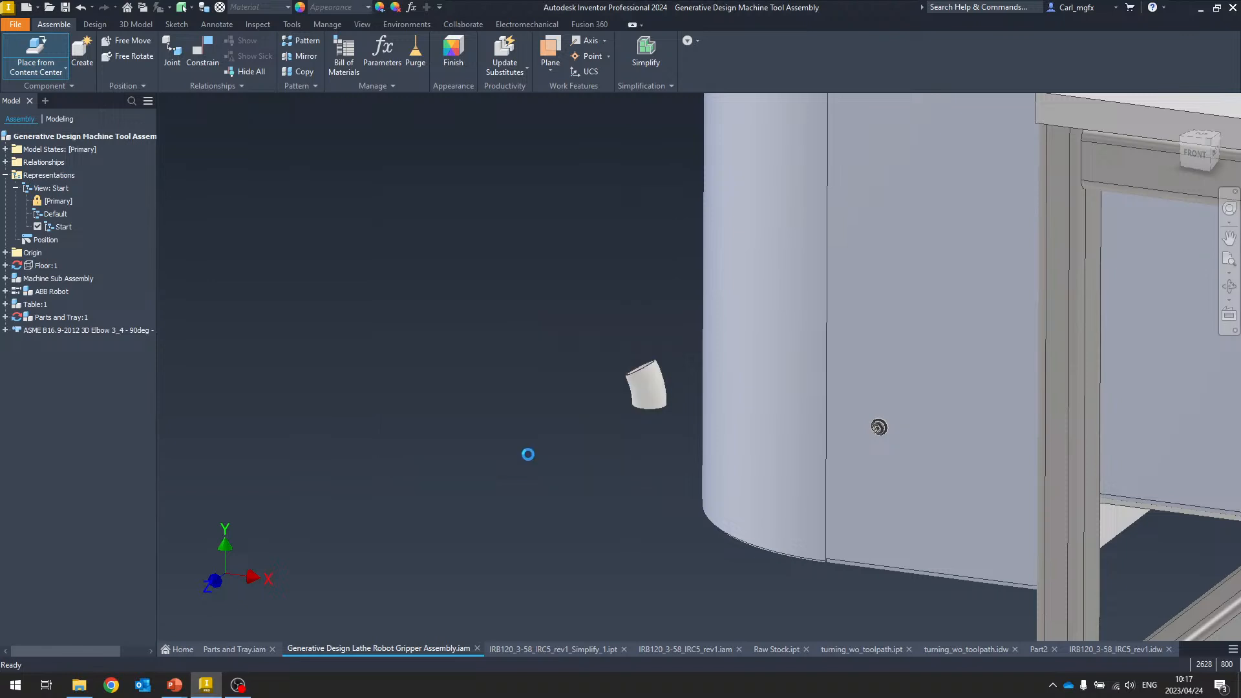
Place one reducing elbow near the custom elbow and end the placement
left_click(523, 325)
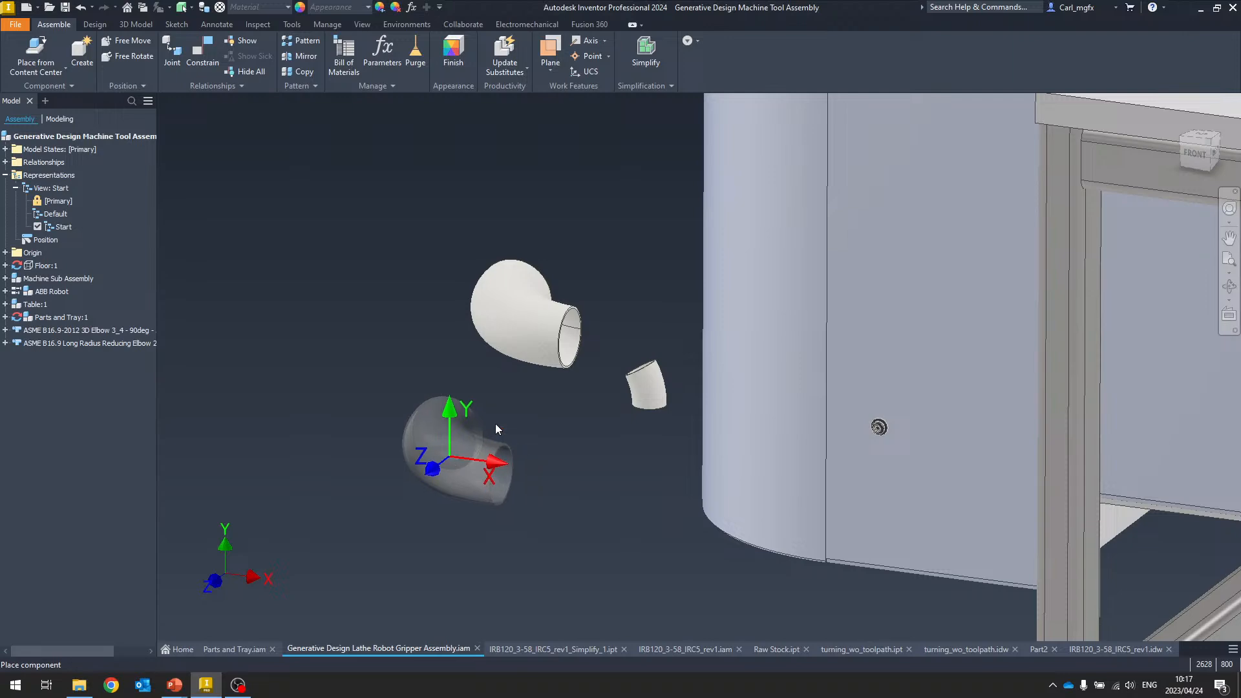
key("Escape")
middle_click_drag(496, 363, 490, 446, "shift")
scroll(522, 463, "down", 5)
scroll(383, 524, "down", 2)
middle_click_drag(383, 526, 414, 447, "shift")
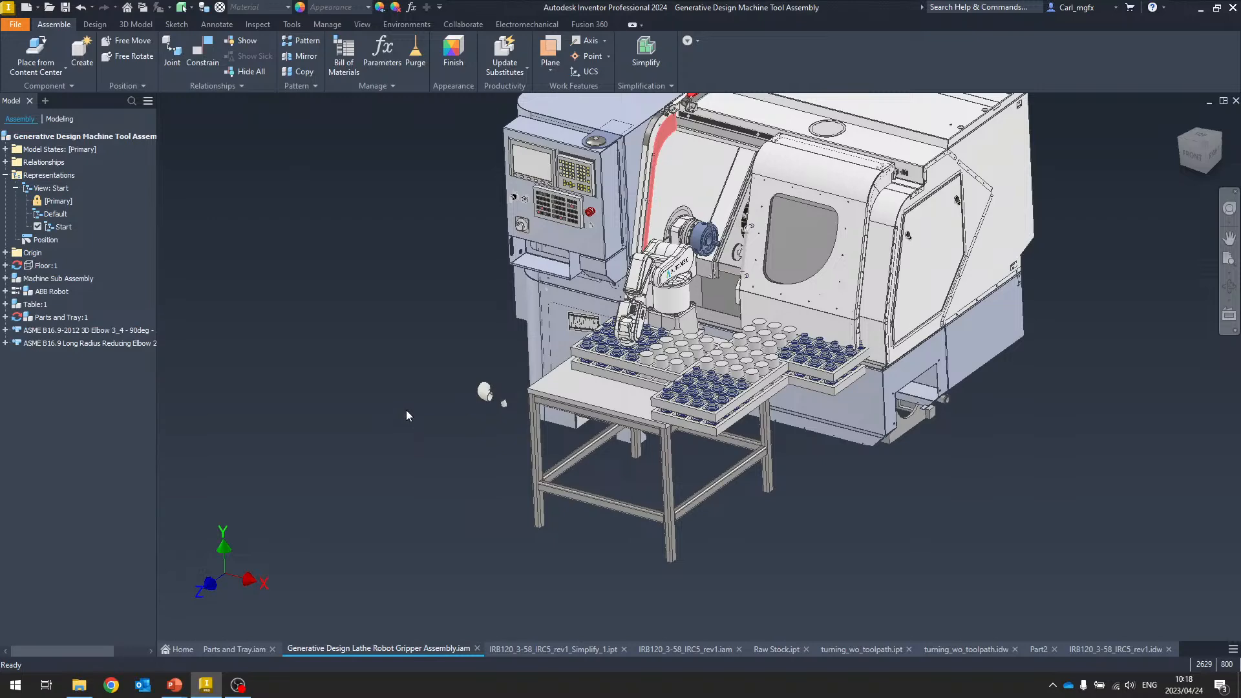
Switch to the PowerPoint slide show of the Inventor 2024 presentation
key("alt+Tab")
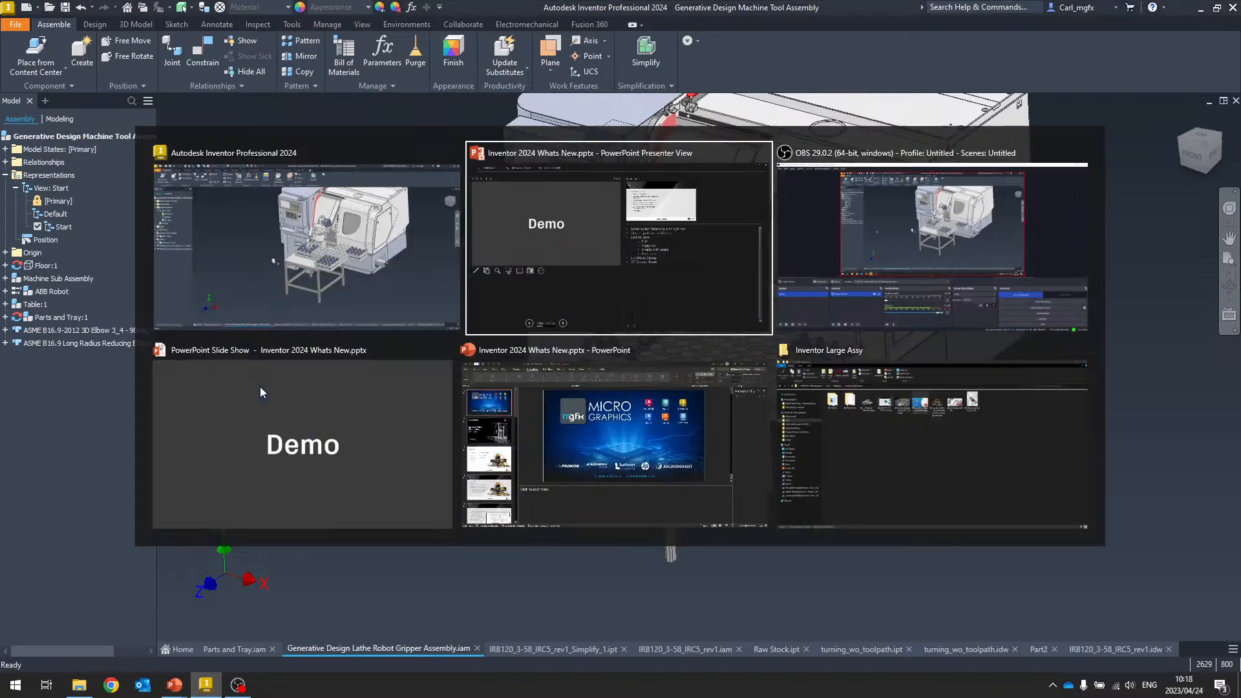
key("alt+Tab")
key("alt+Tab")
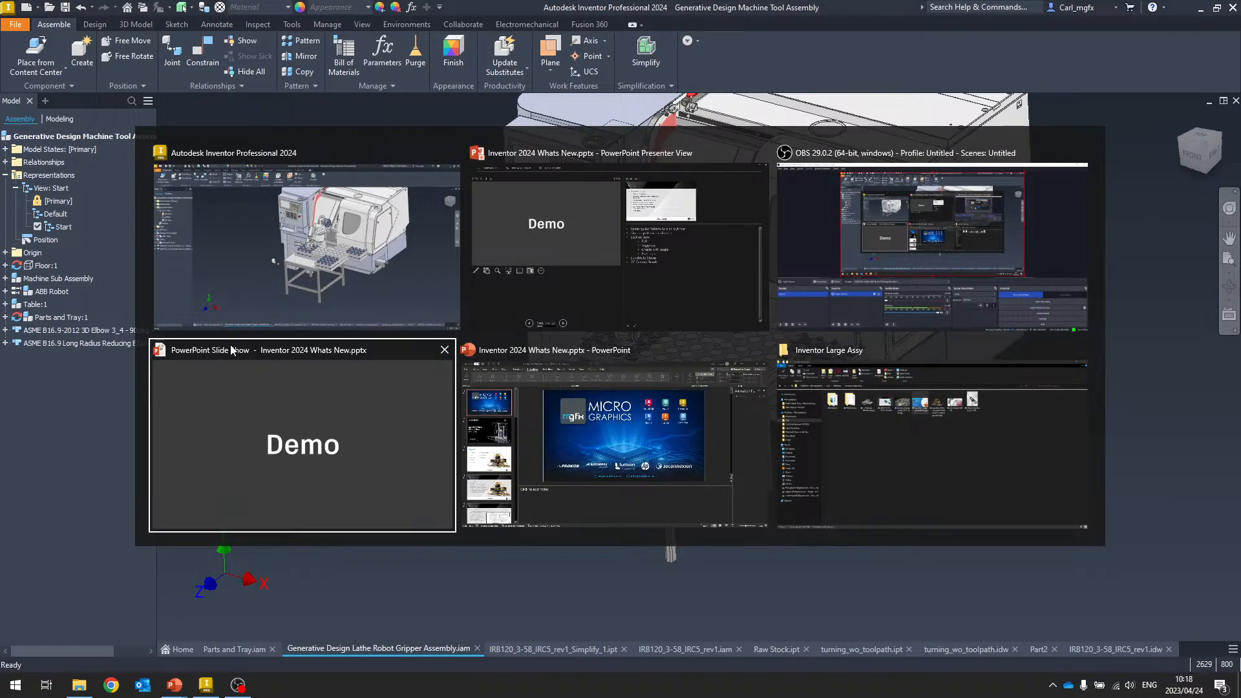
key("alt+Tab")
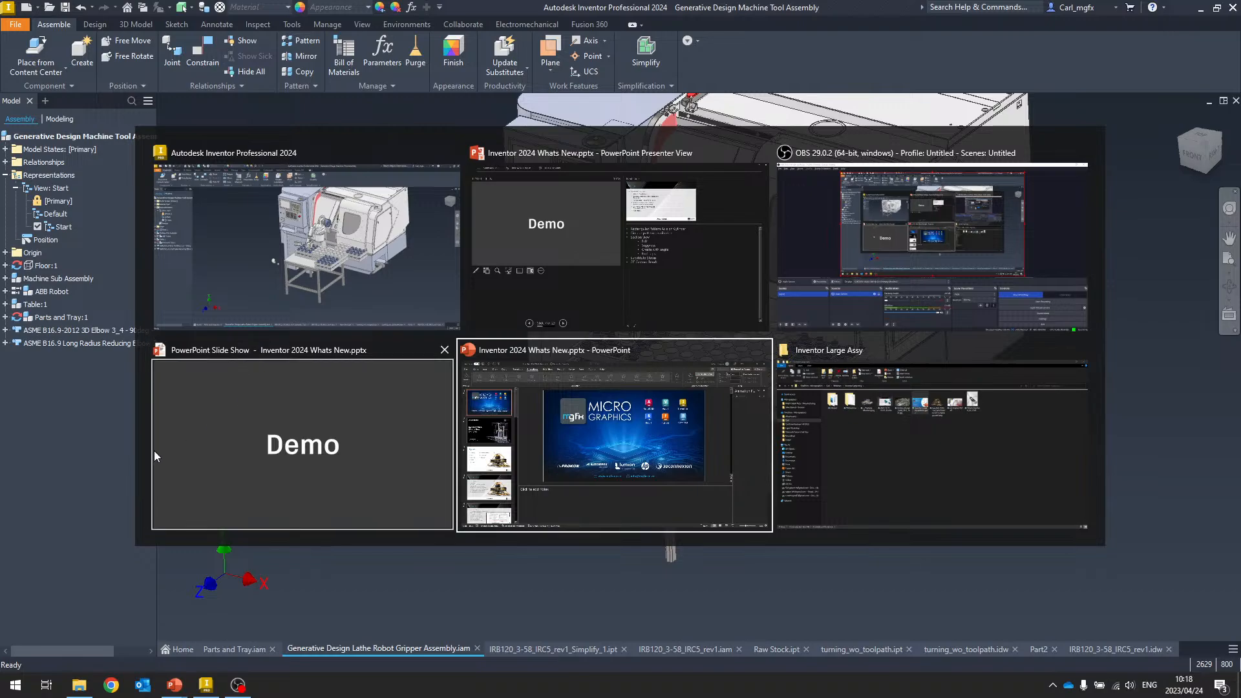
left_click(214, 487)
left_click(622, 483)
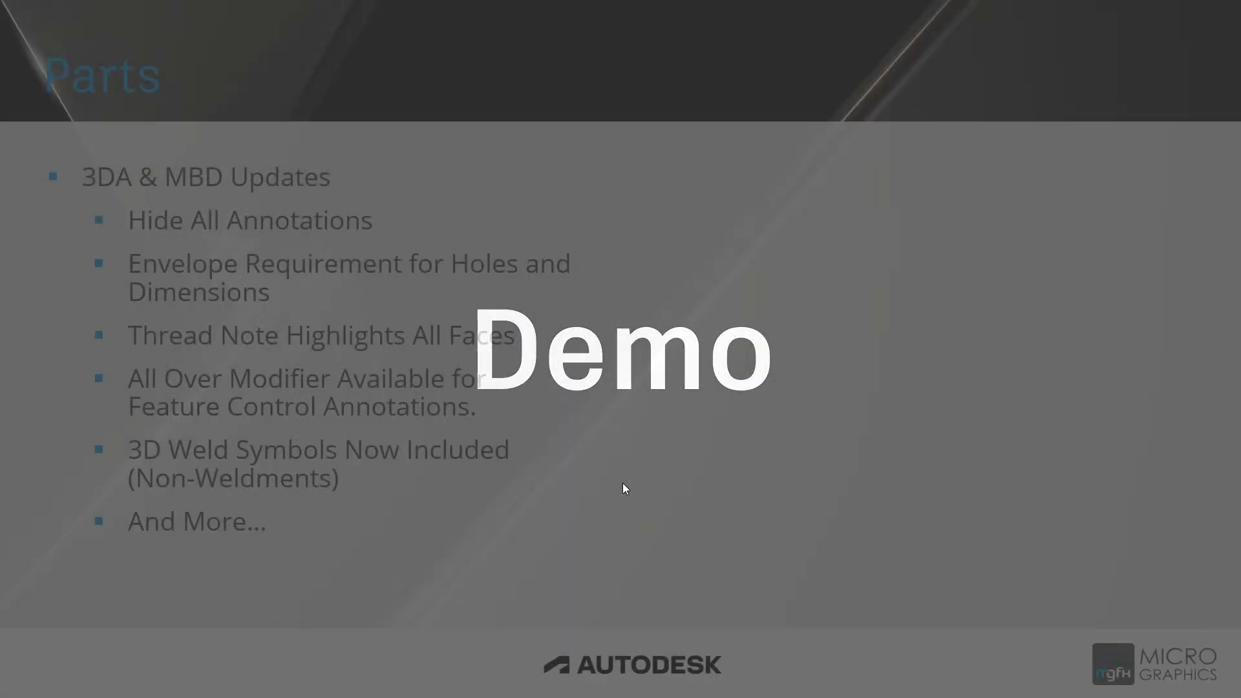
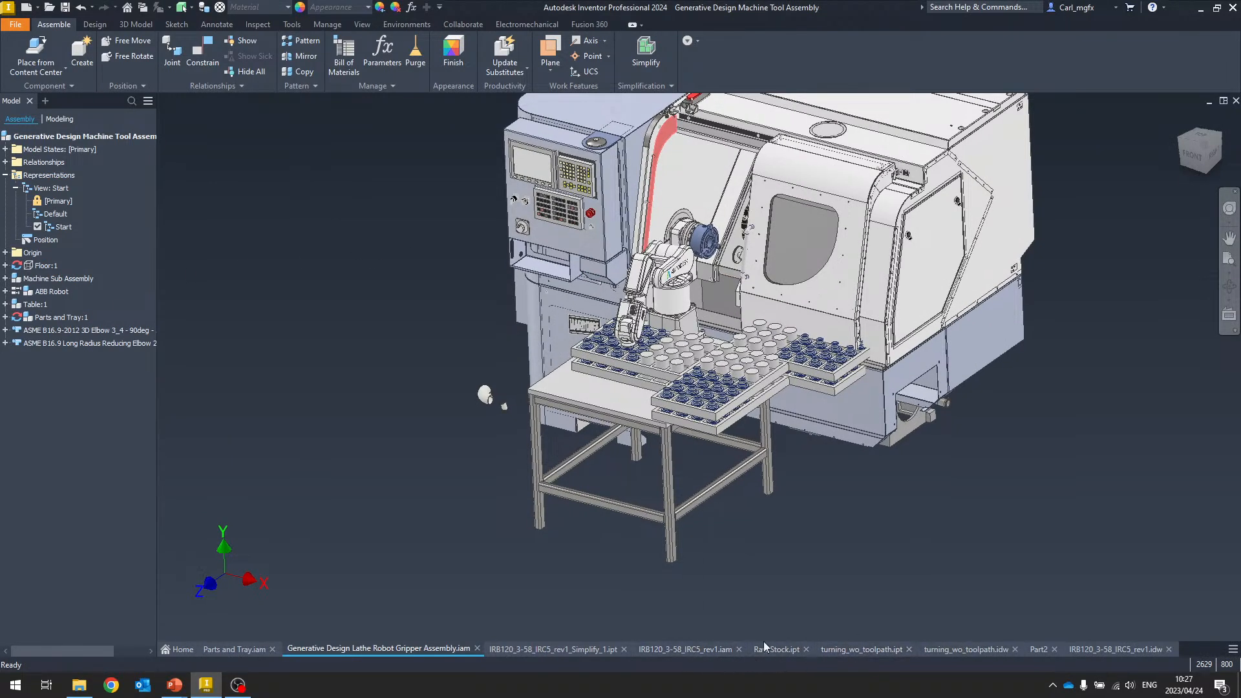
Create a new standard part file
scroll(854, 550, "down", 2)
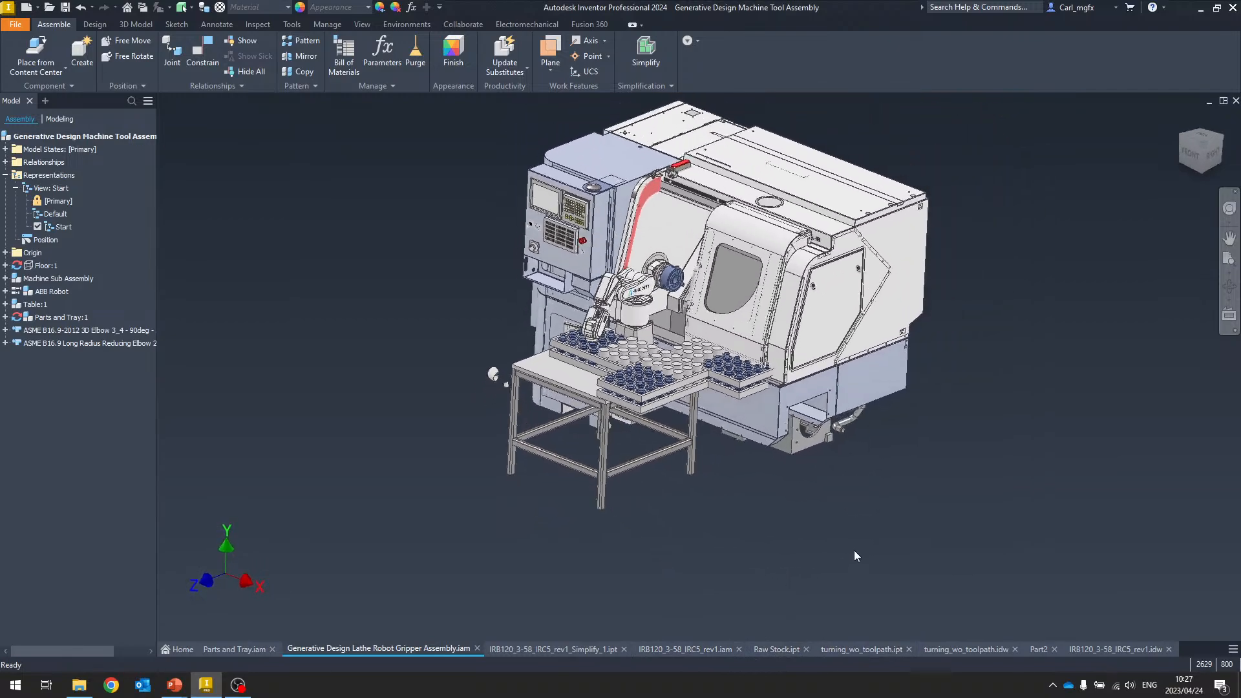
mouse_move(854, 549)
middle_mouse_down("shift")
mouse_move(830, 532)
mouse_move(840, 530)
middle_mouse_up("shift")
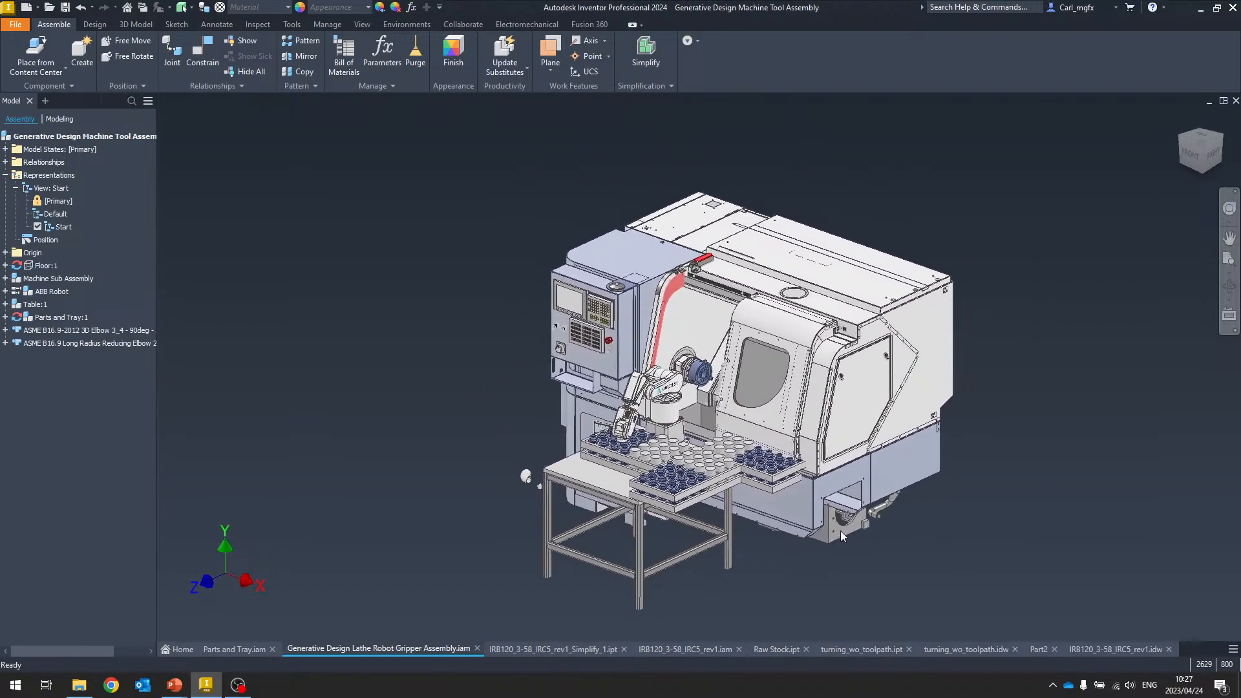
left_click(26, 8)
double_click(655, 246)
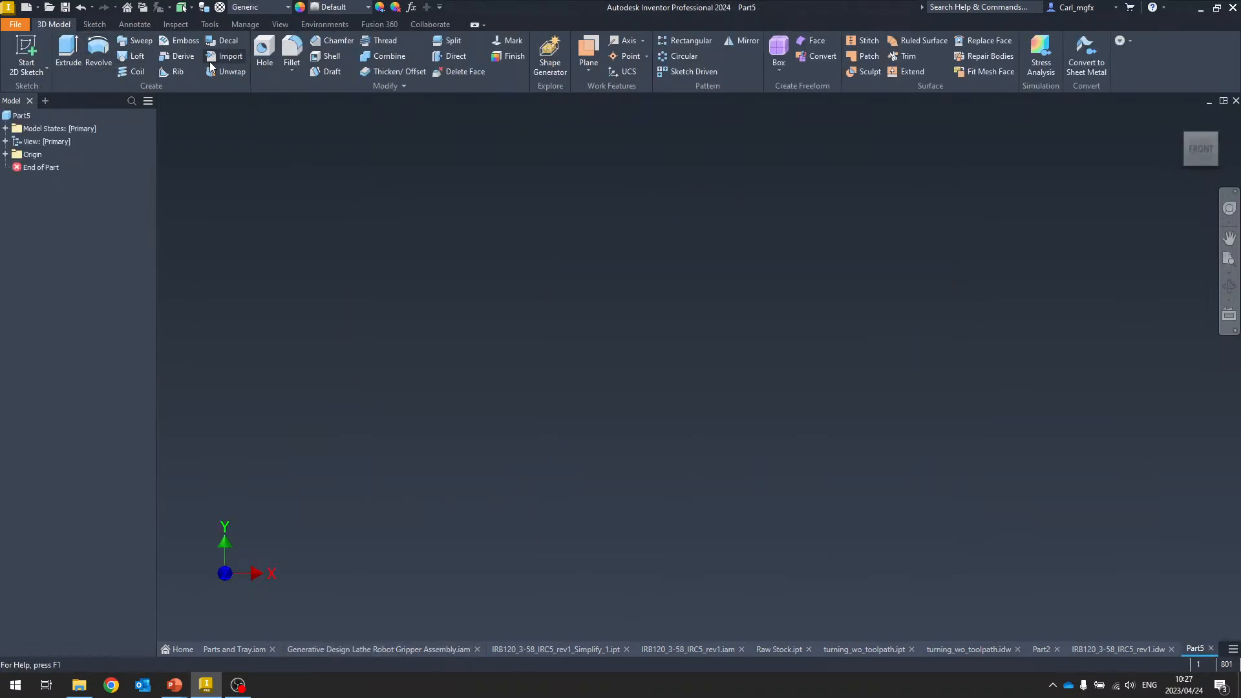
Start Derive and browse the workgroup's assembly files sorted by type, previewing several of them
left_click(184, 55)
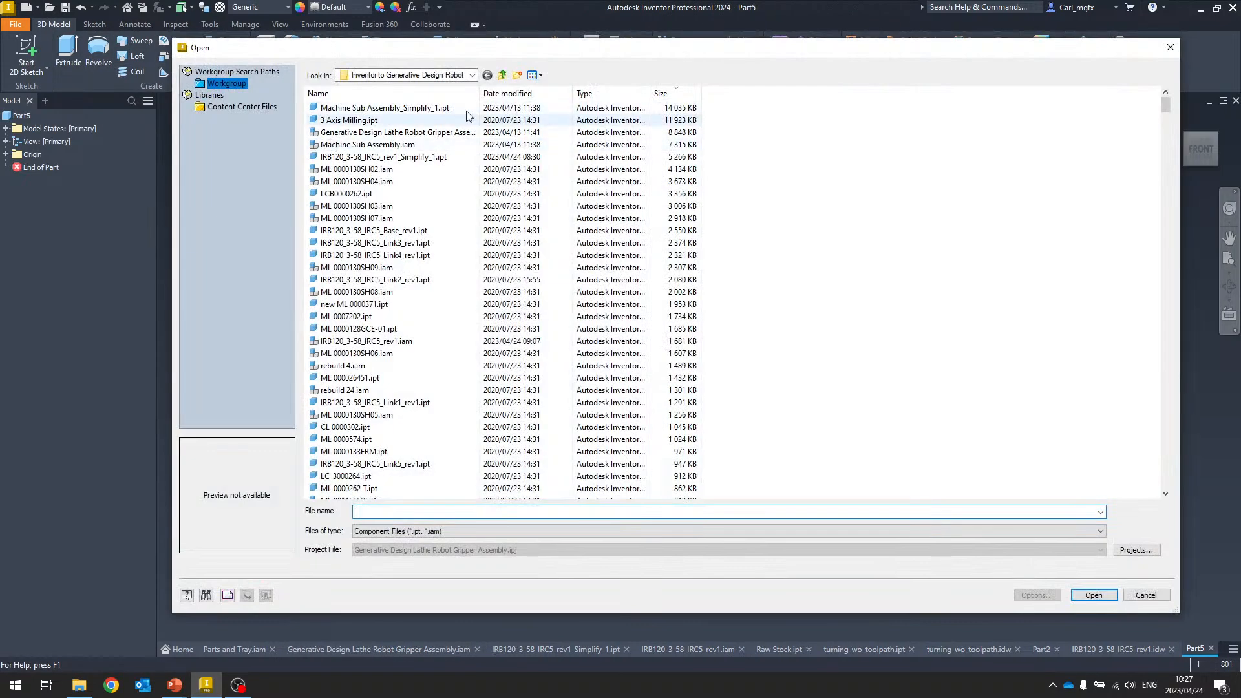
left_click(585, 93)
left_click(368, 193)
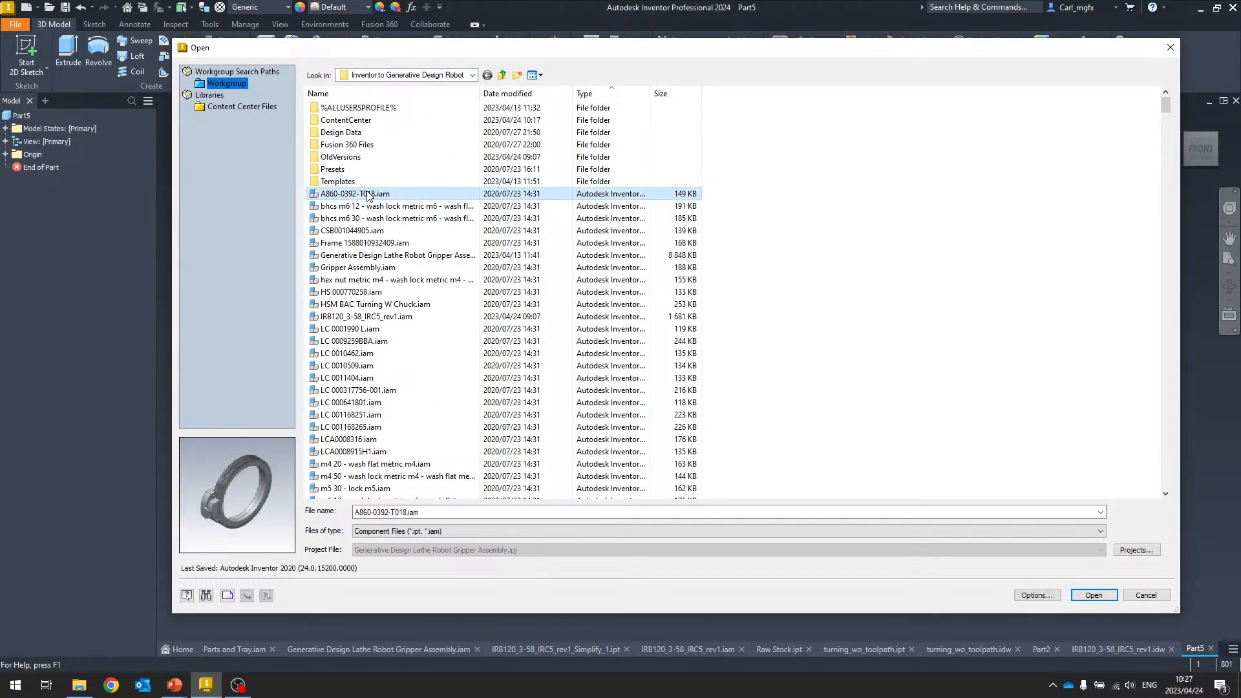
left_click(374, 206)
left_click(373, 218)
left_click(373, 230)
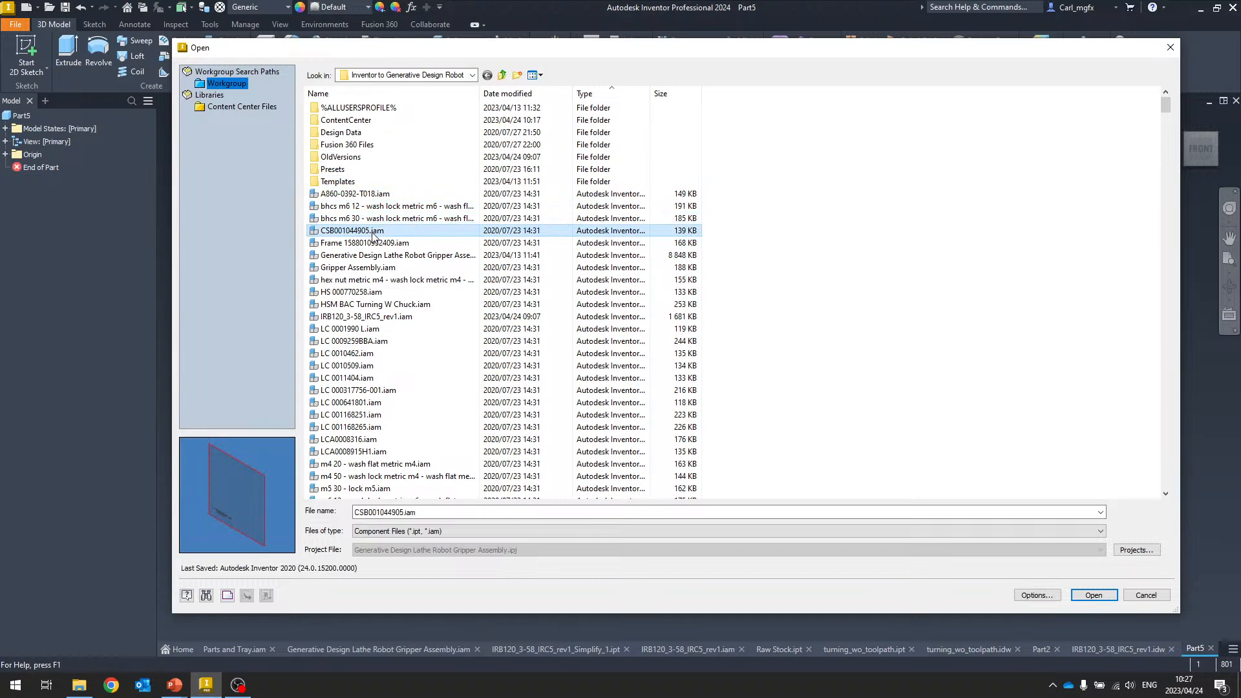
Sort the files by size and open ML 0000130SH02.iam as the assembly to derive
left_click(663, 93)
scroll(562, 201, "up", 10)
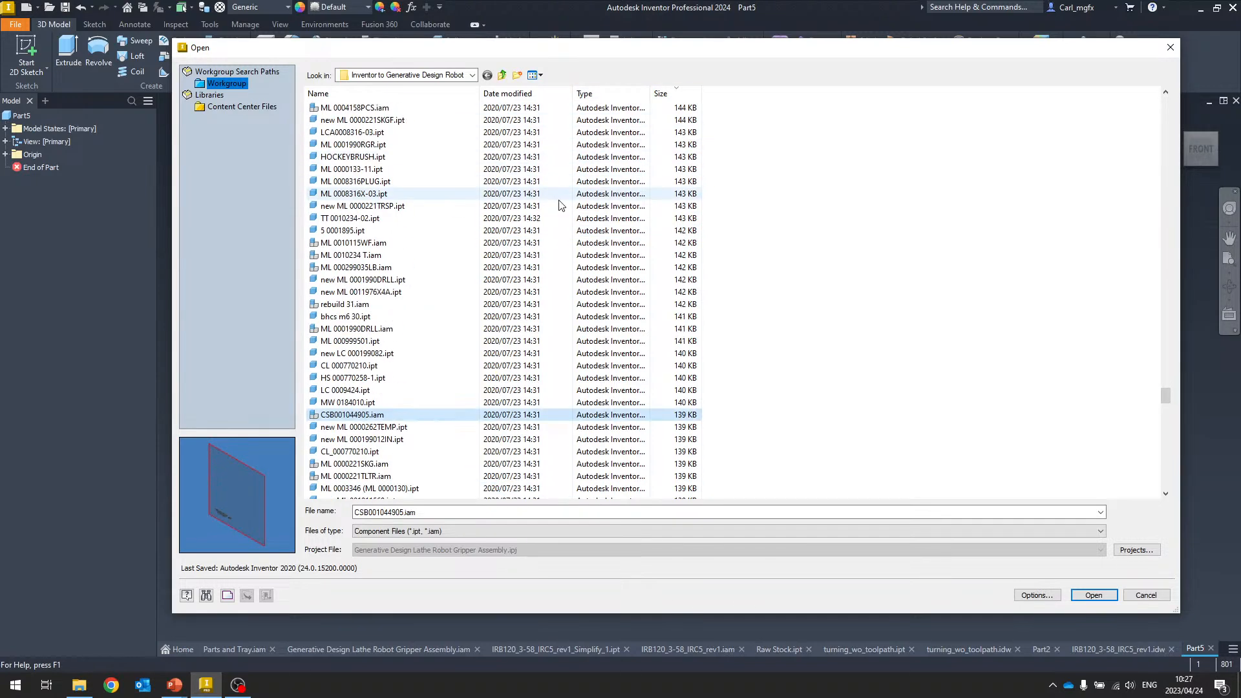
left_click_drag(1165, 367, 1165, 104)
left_click(444, 133)
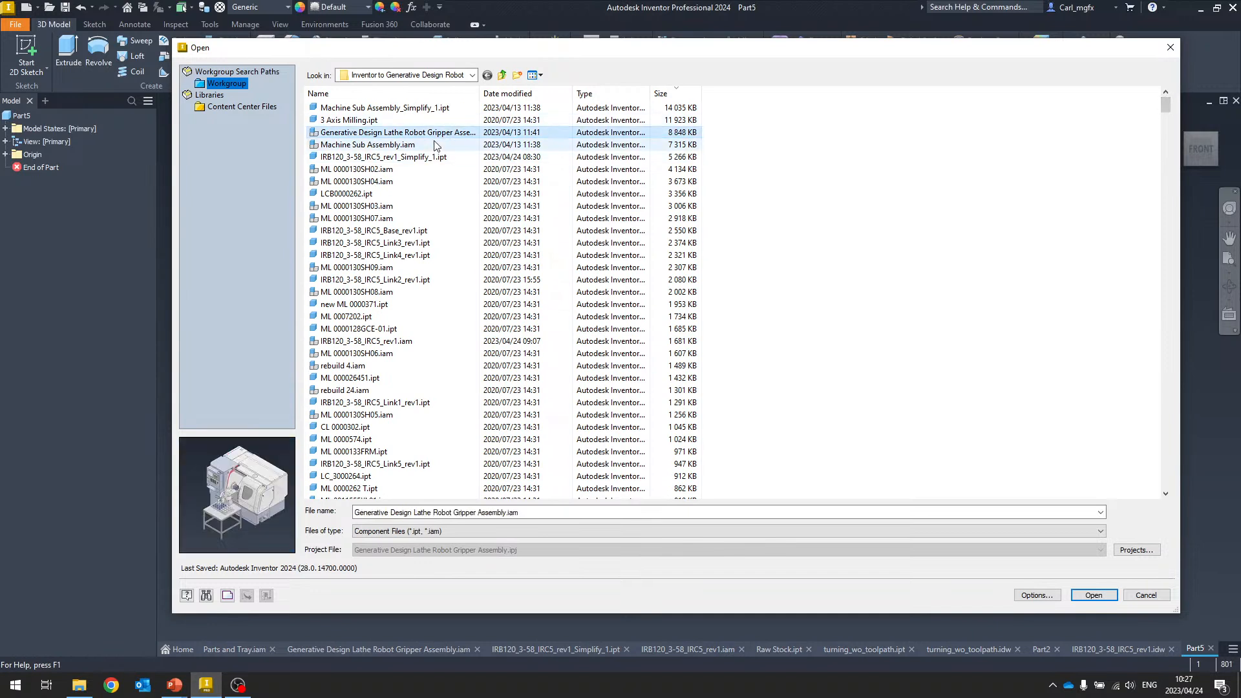
left_click(391, 145)
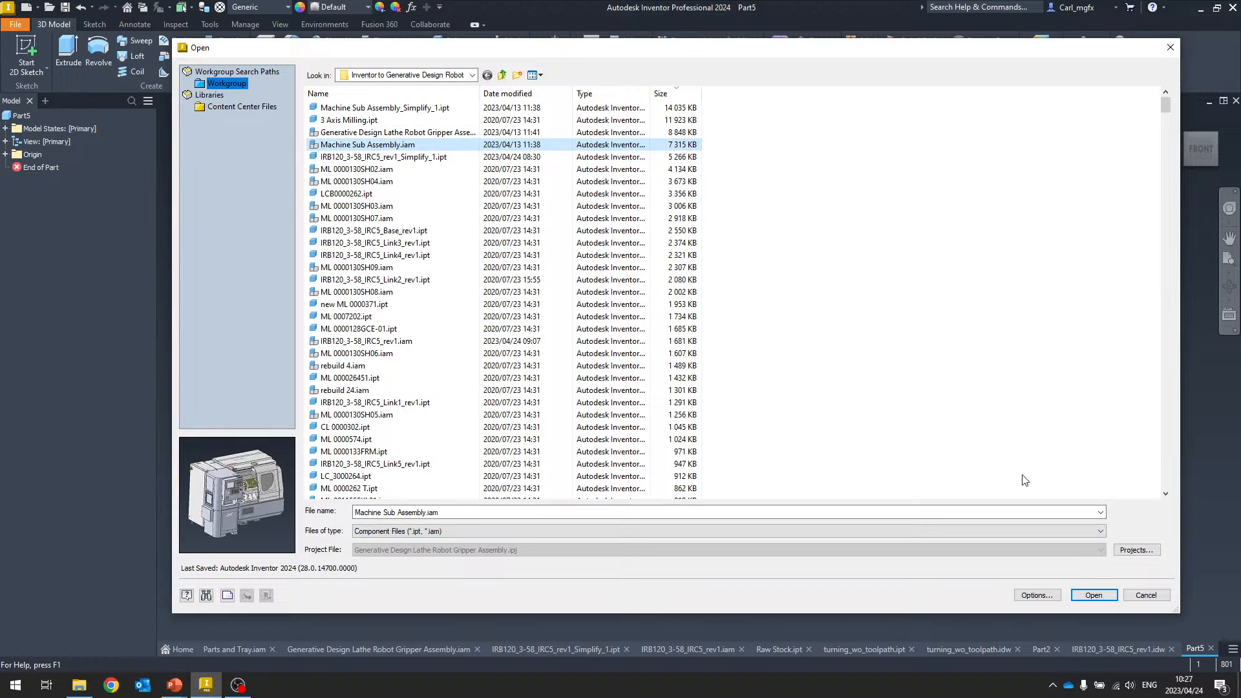
left_click(377, 170)
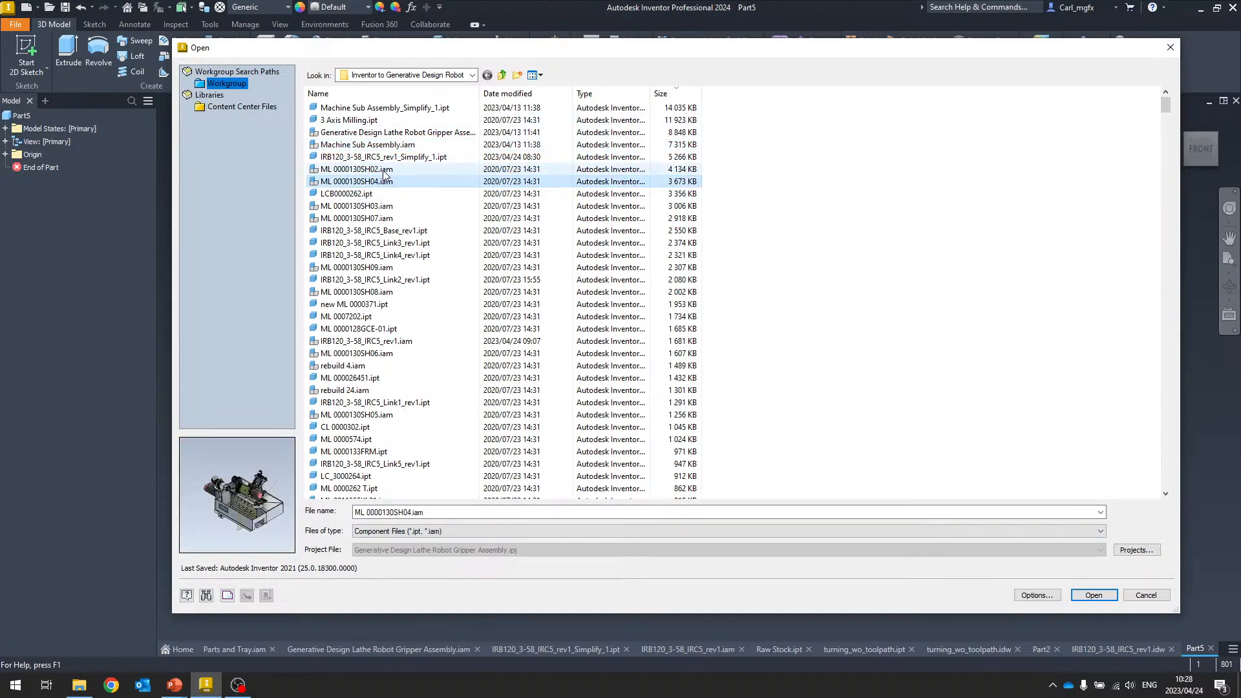
left_click(1091, 594)
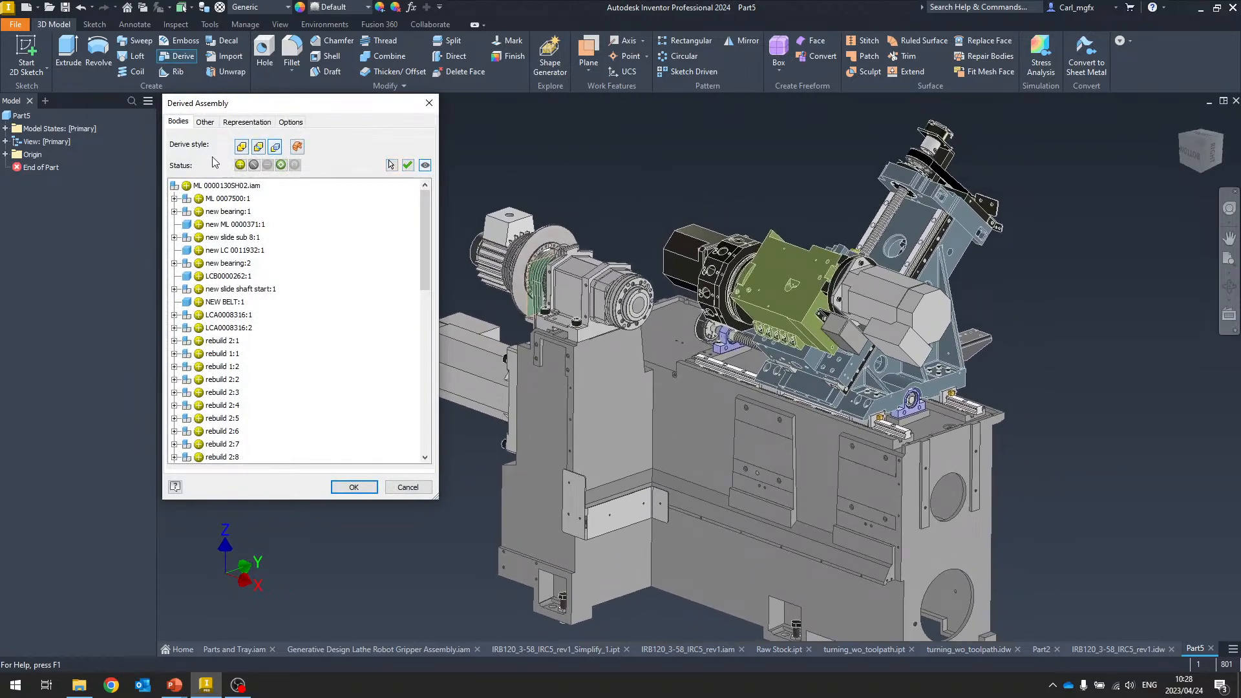
Switch new slide sub 8:1, LCB0000262:1 and NEW BELT:1 to bounding-box derivation
left_click(292, 122)
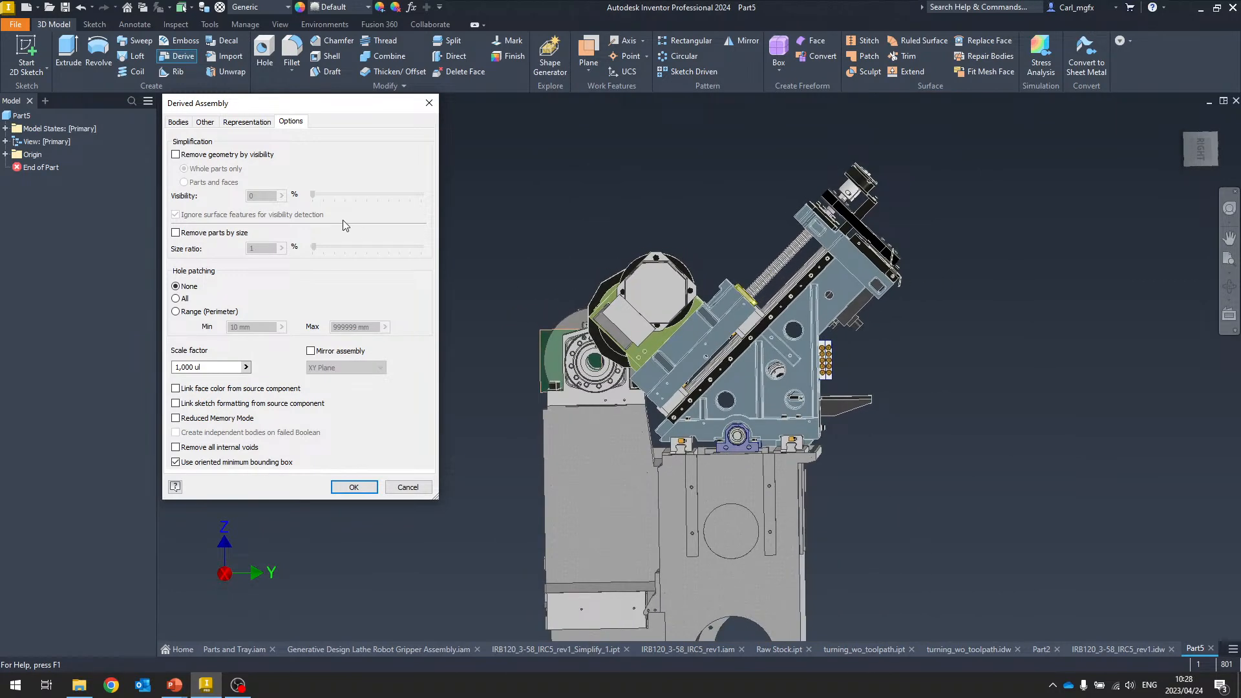
left_click(180, 122)
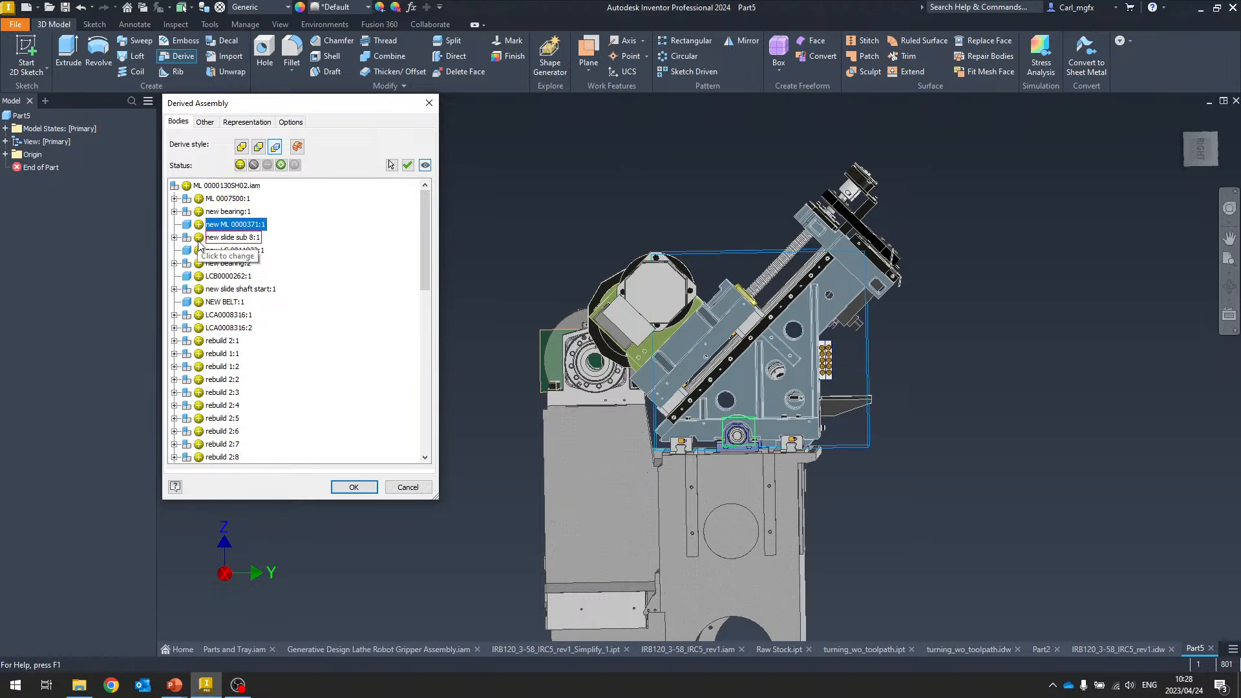
left_click(248, 237)
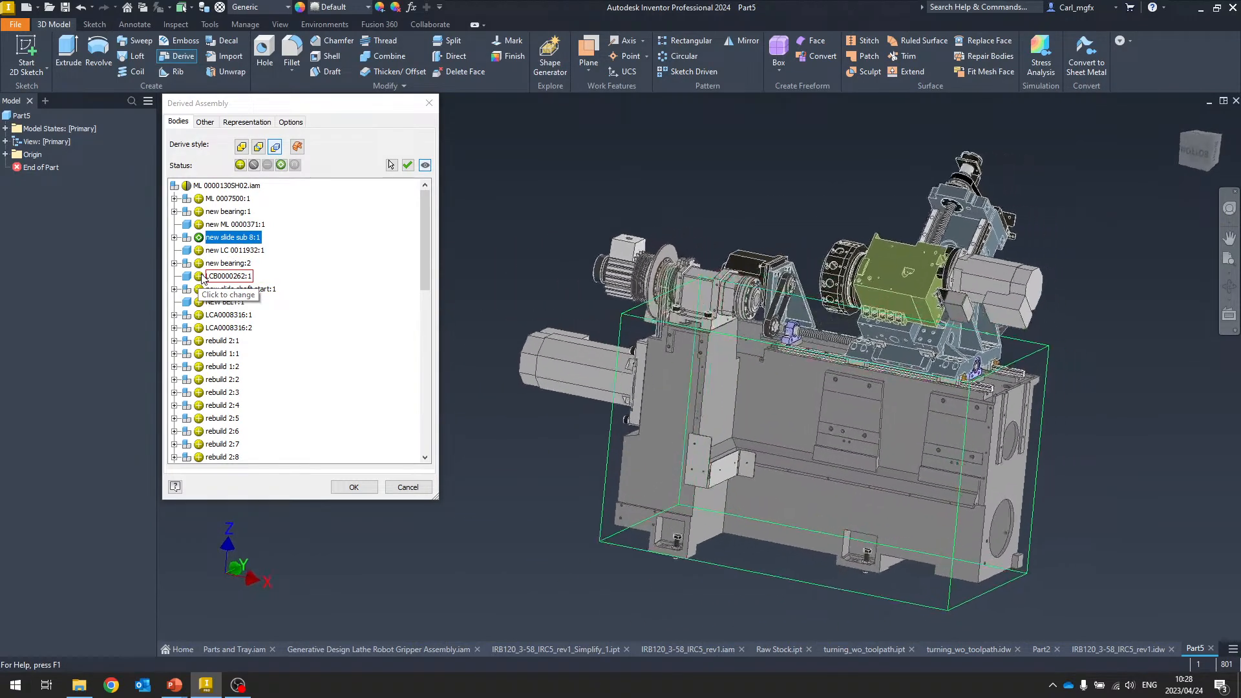
left_click(199, 277)
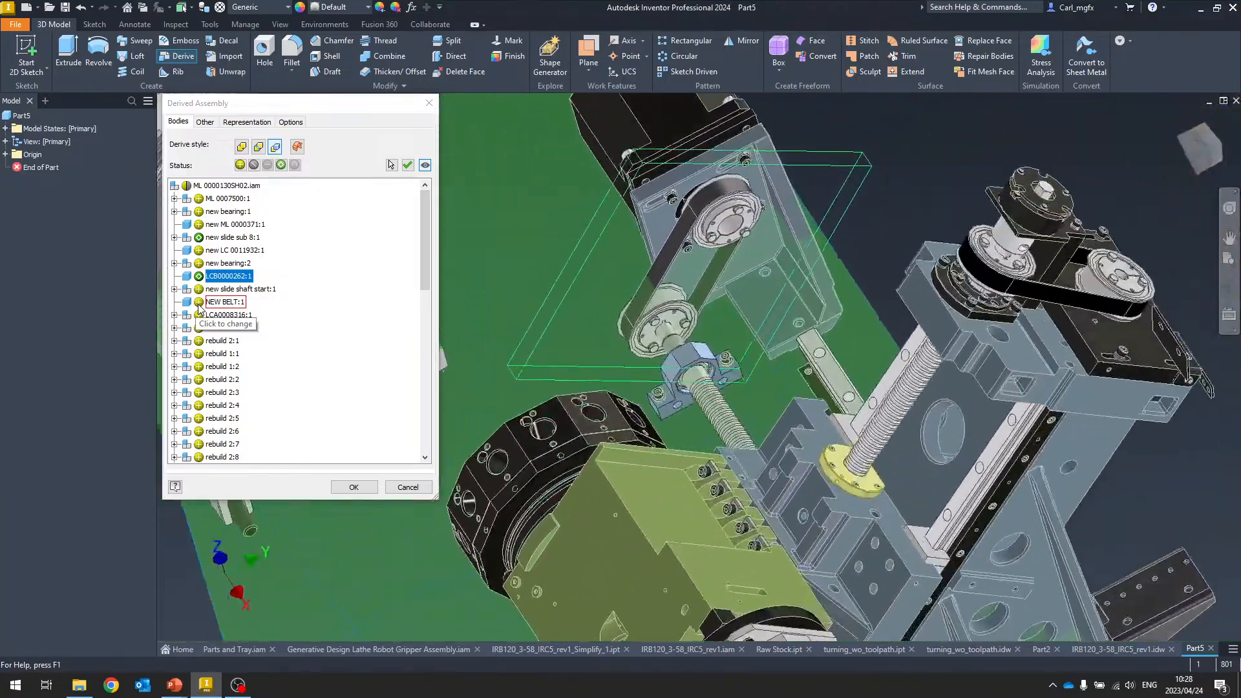
left_click(198, 302)
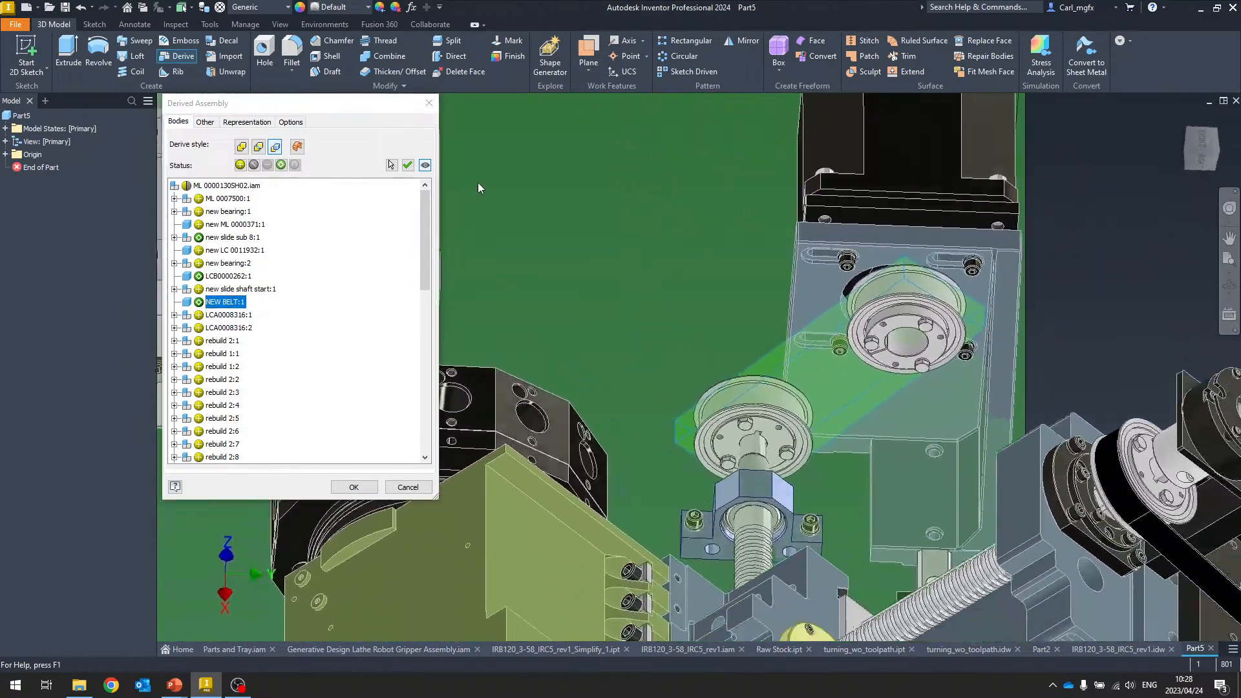
Cycle the derive status of NEW BELT:1 back to a bounding box and switch new ML 0000371:1 to a bounding box
left_click(291, 122)
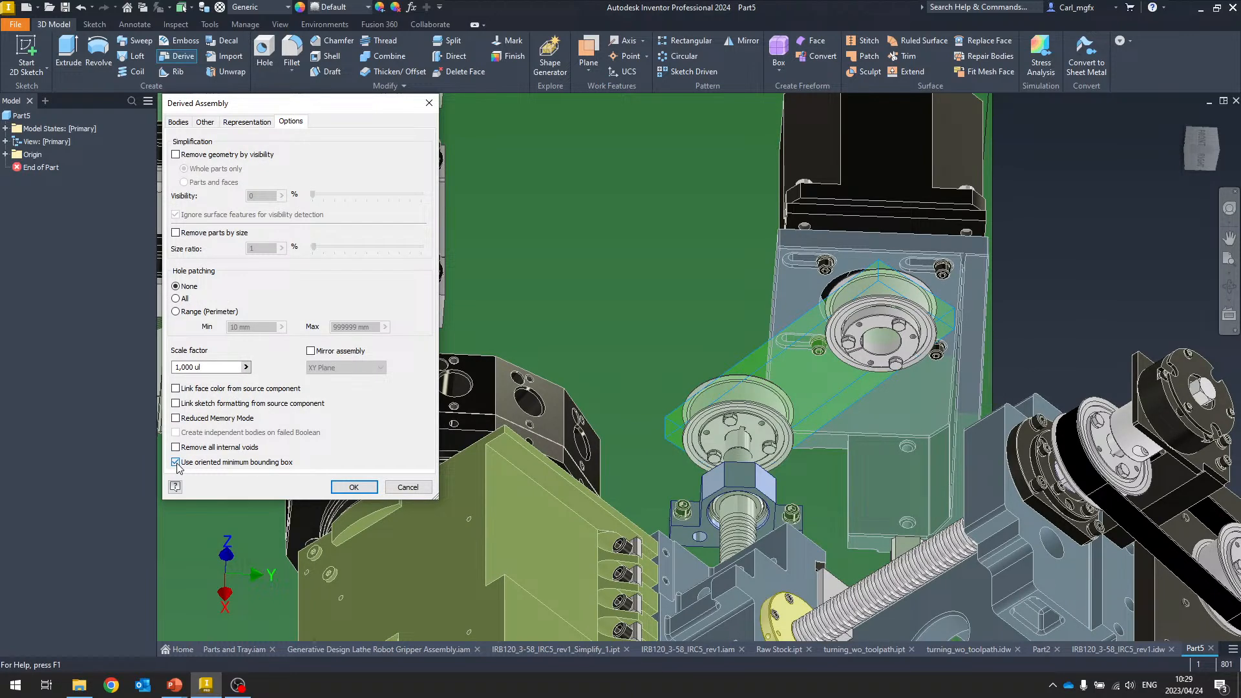
left_click(180, 123)
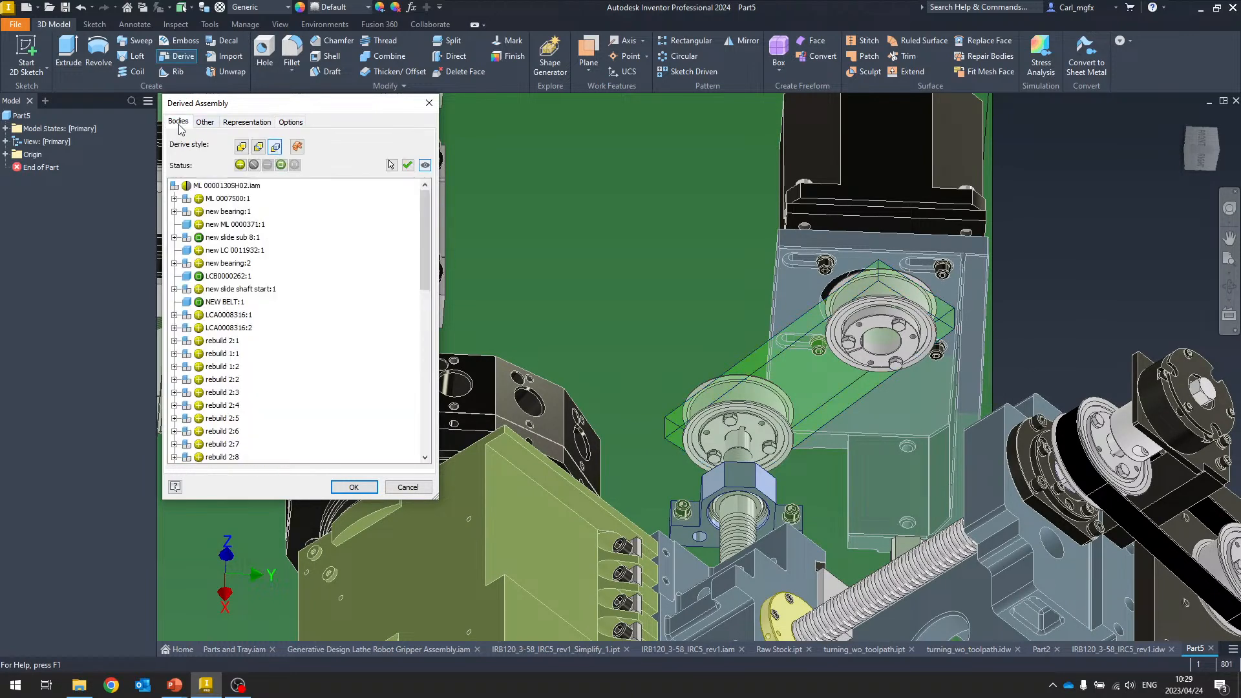
left_click(198, 303)
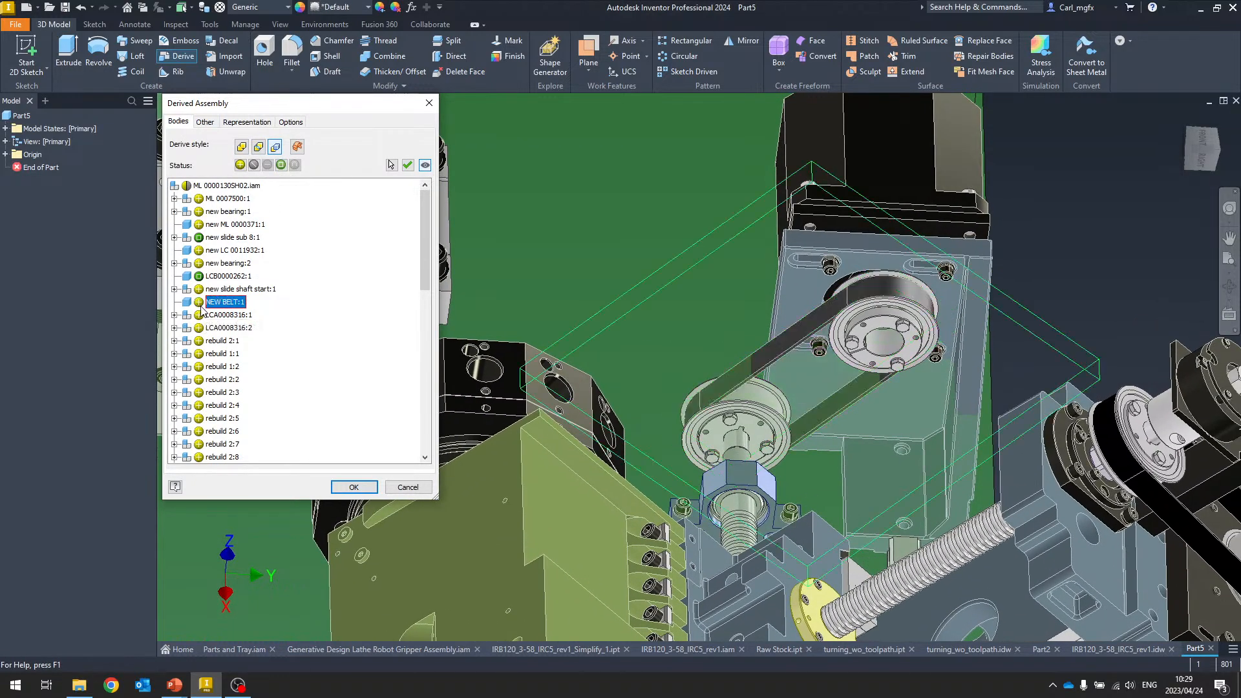
left_click(198, 303)
left_click(198, 303)
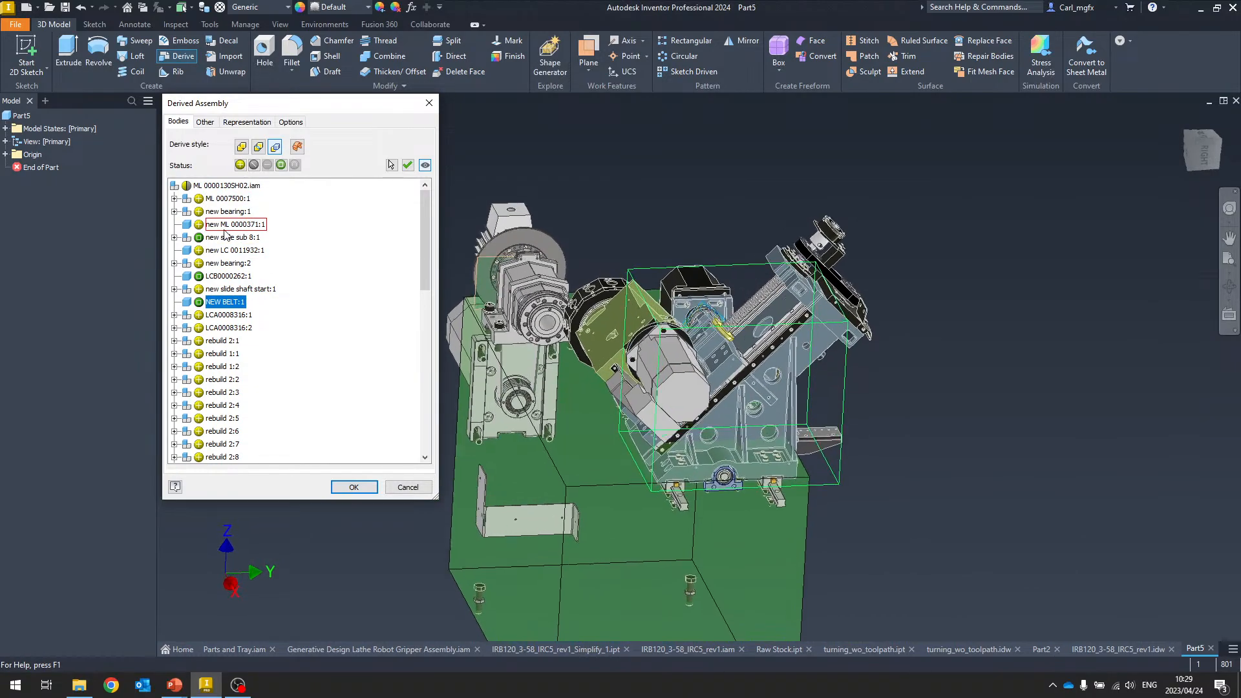
left_click(202, 226)
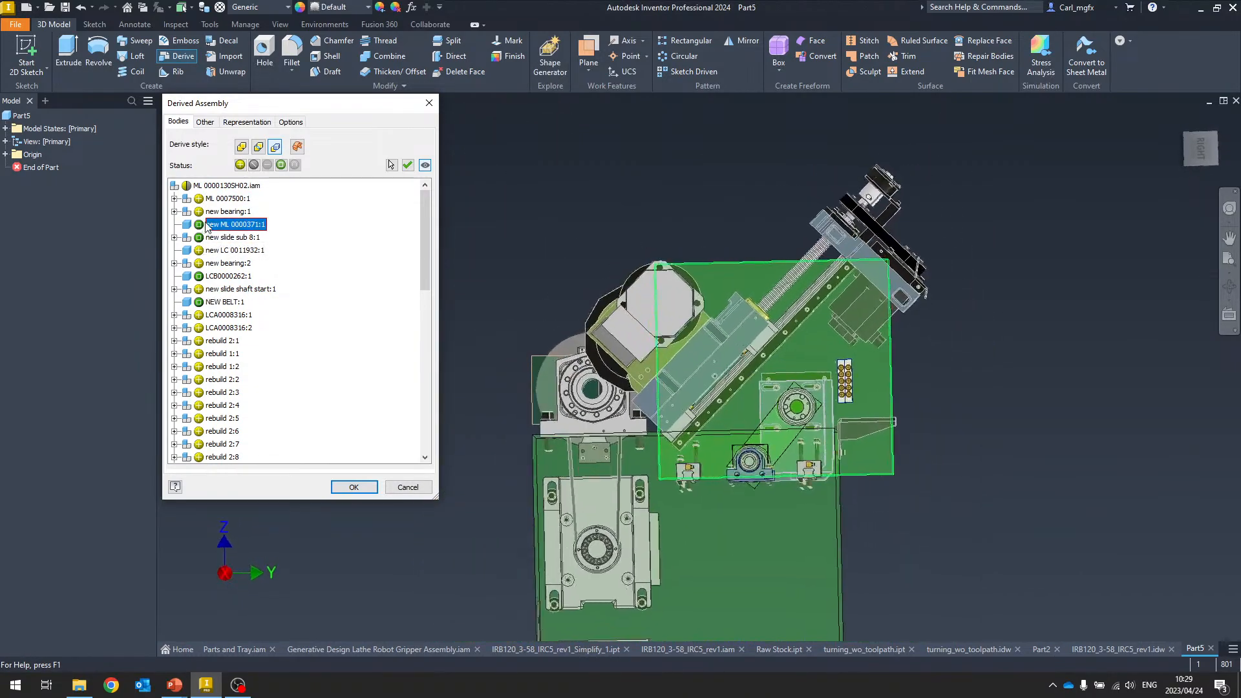
Turn on the oriented minimum bounding box option and compare the boxes from the front view
left_click(290, 123)
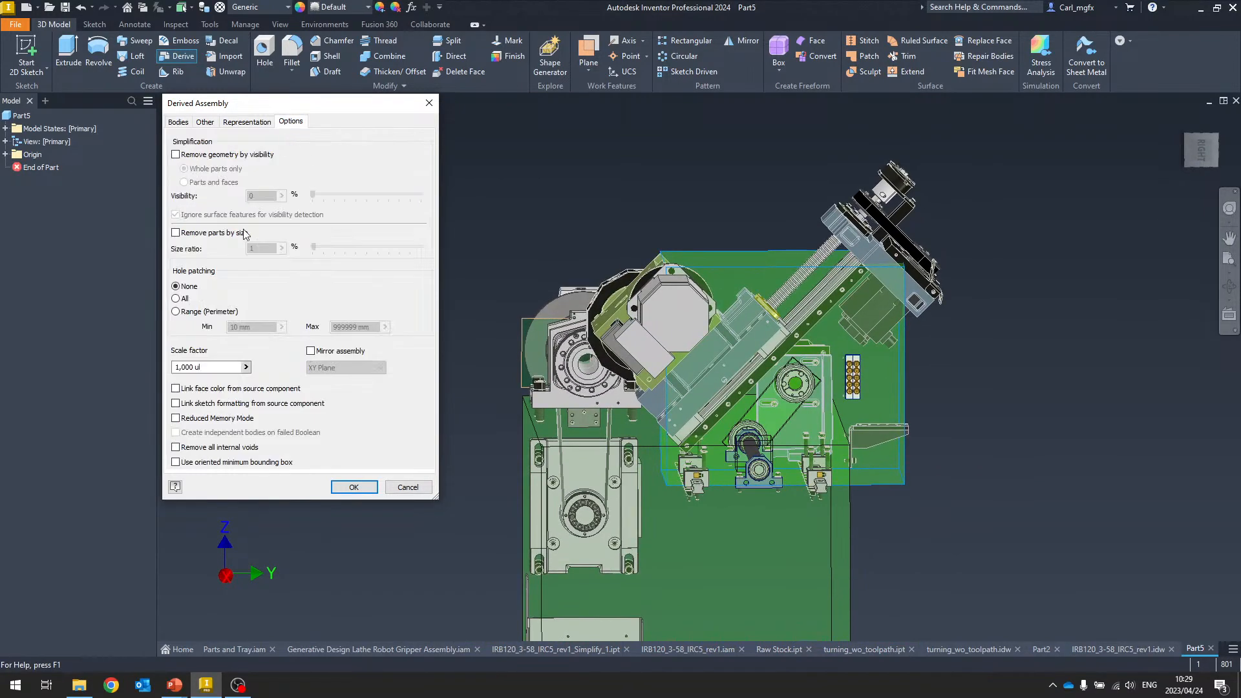
left_click(176, 463)
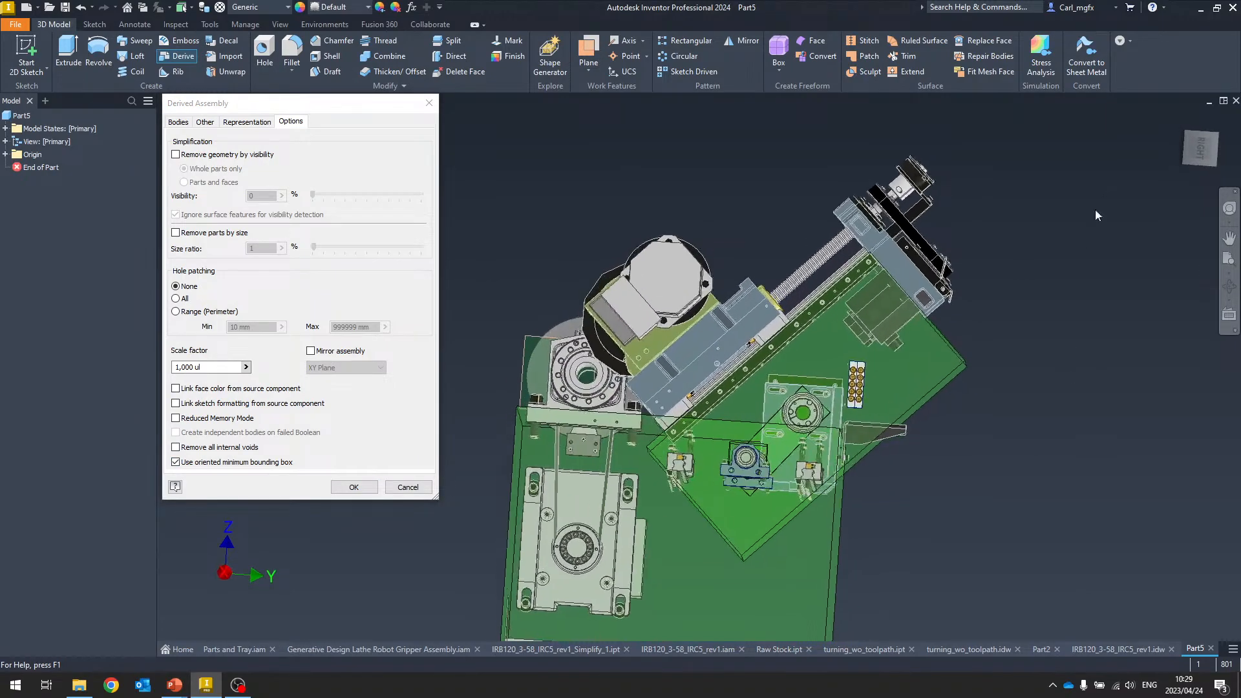
left_click(1196, 154)
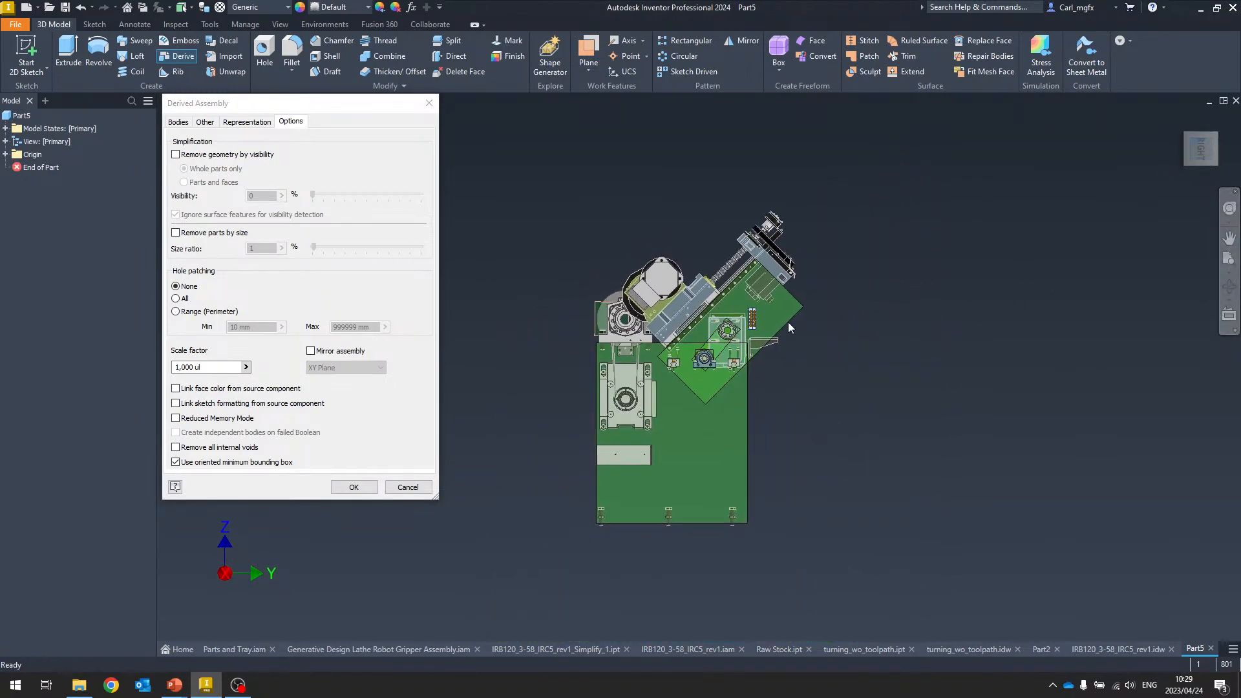
scroll(789, 322, "down", 6)
middle_click_drag(868, 295, 1042, 315)
scroll(1053, 302, "up", 3)
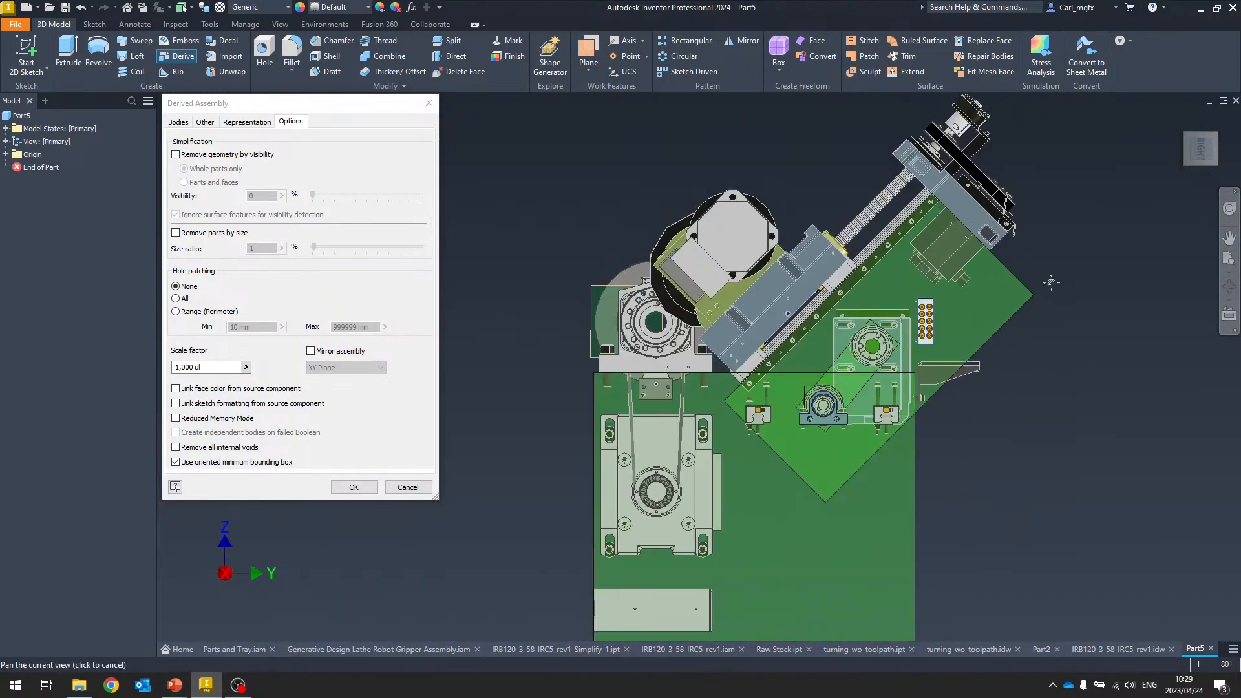
middle_click_drag(1127, 282, 1095, 319)
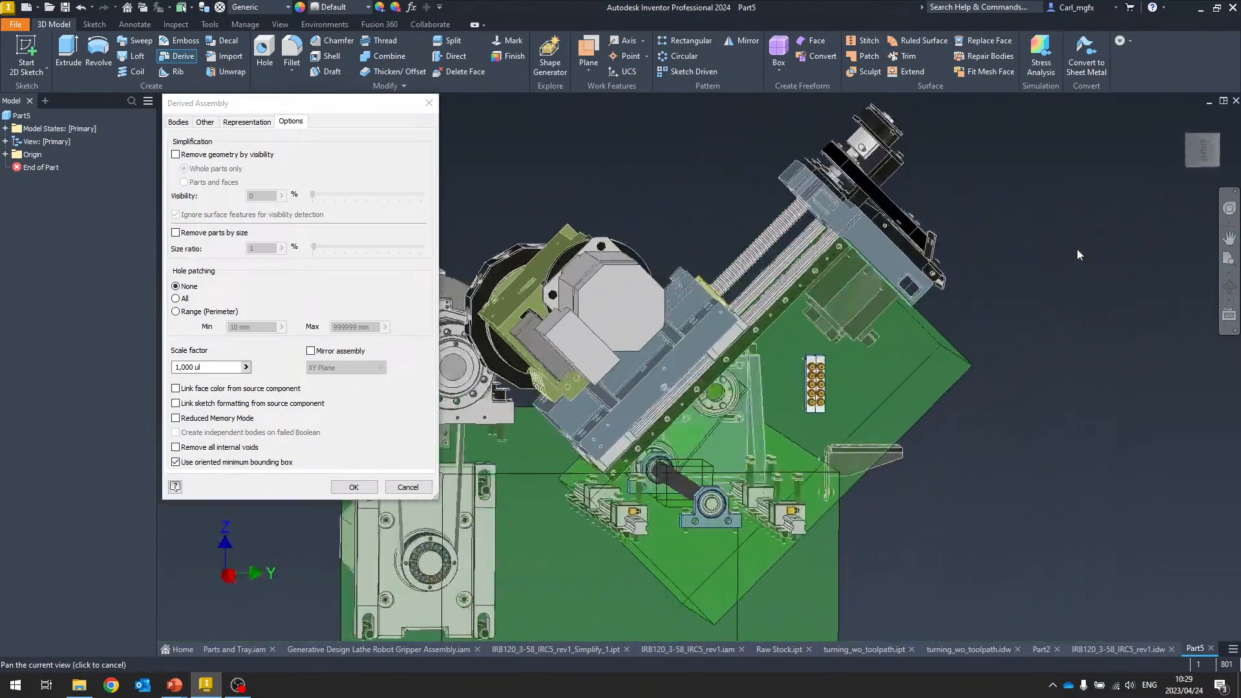
left_click(1200, 150)
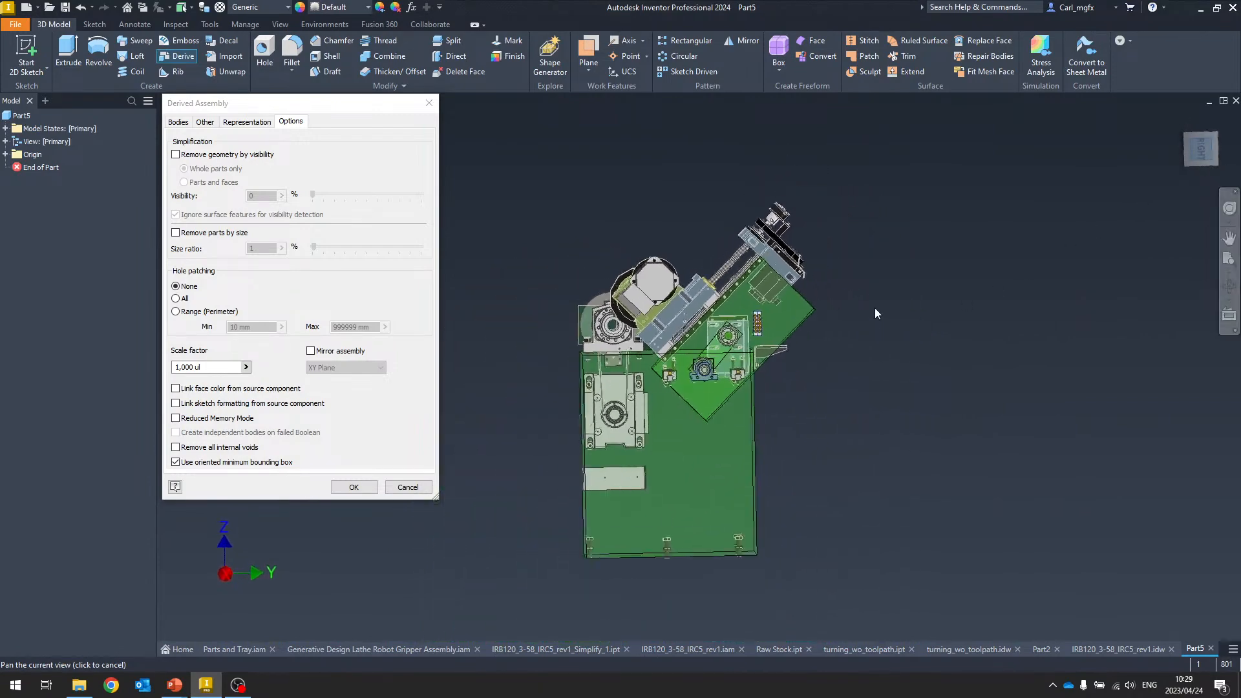
scroll(776, 297, "down", 5)
middle_click_drag(741, 280, 970, 202)
scroll(971, 226, "up", 3)
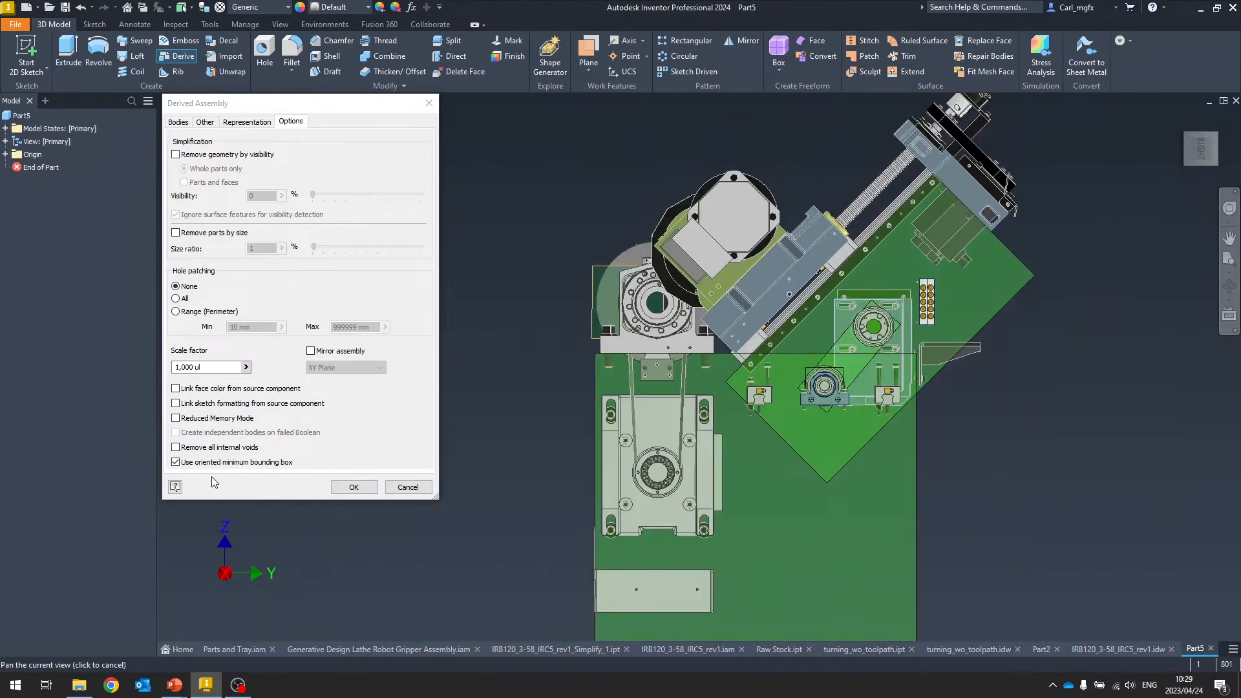
Turn off the oriented minimum bounding box option and cancel the derived assembly
left_click(176, 463)
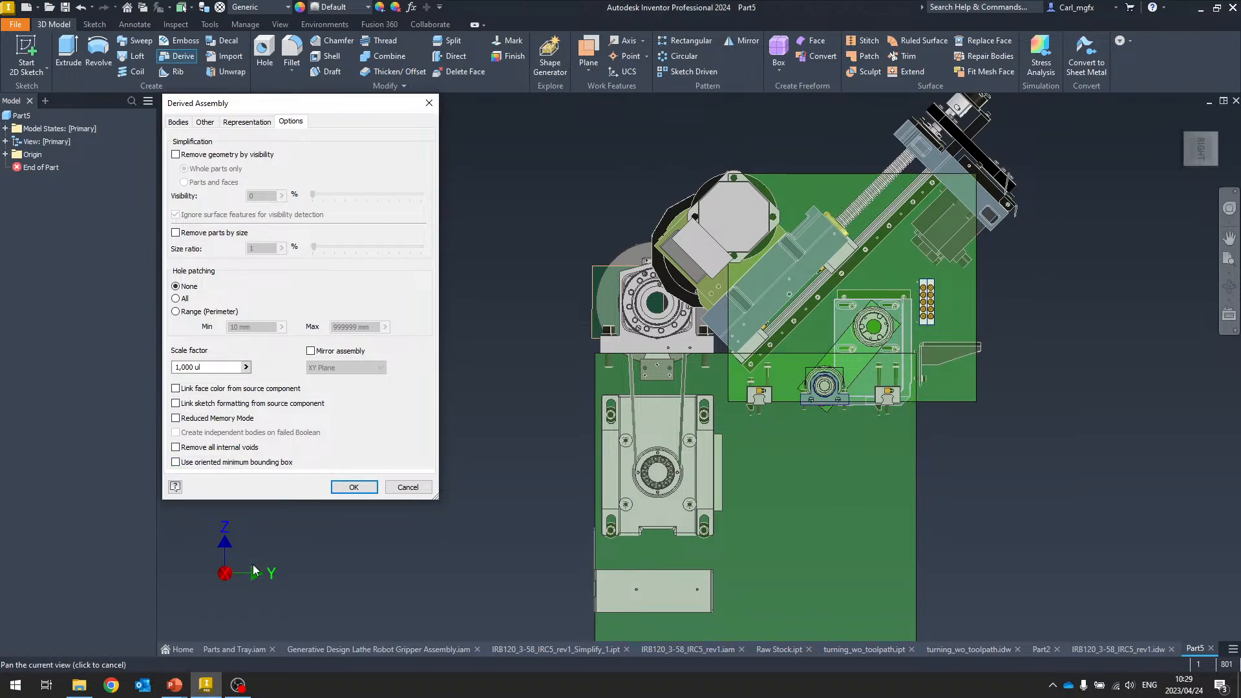
key("F6")
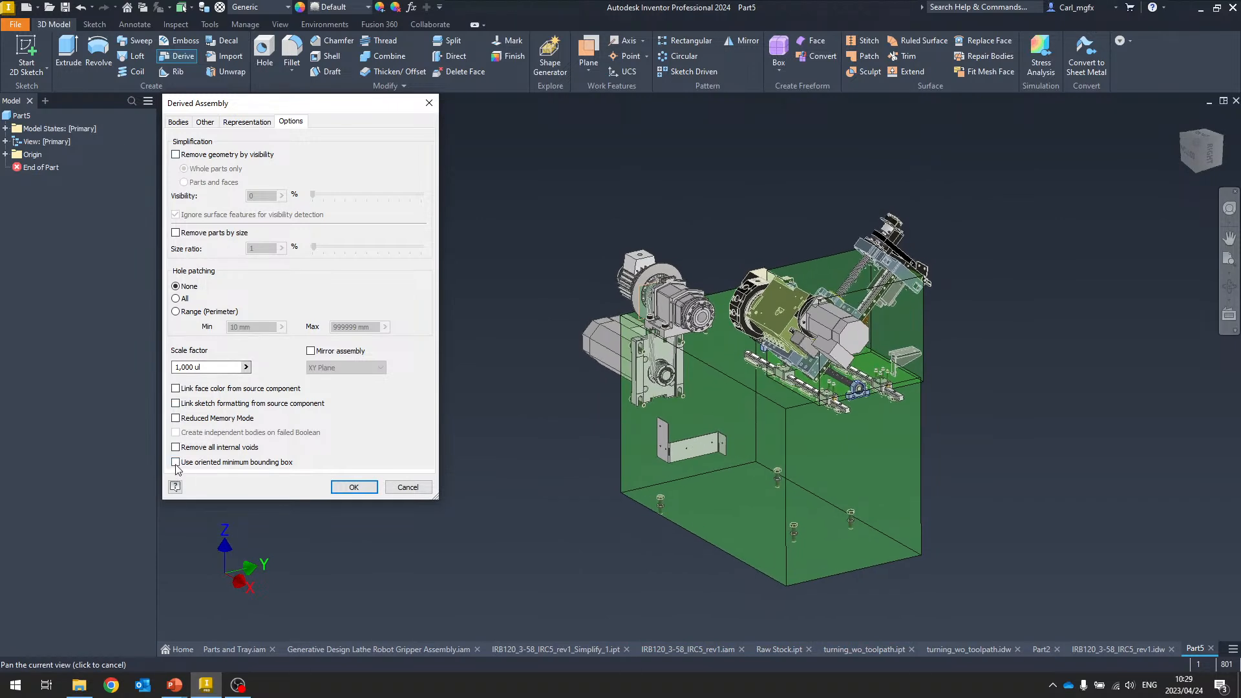
left_click(408, 487)
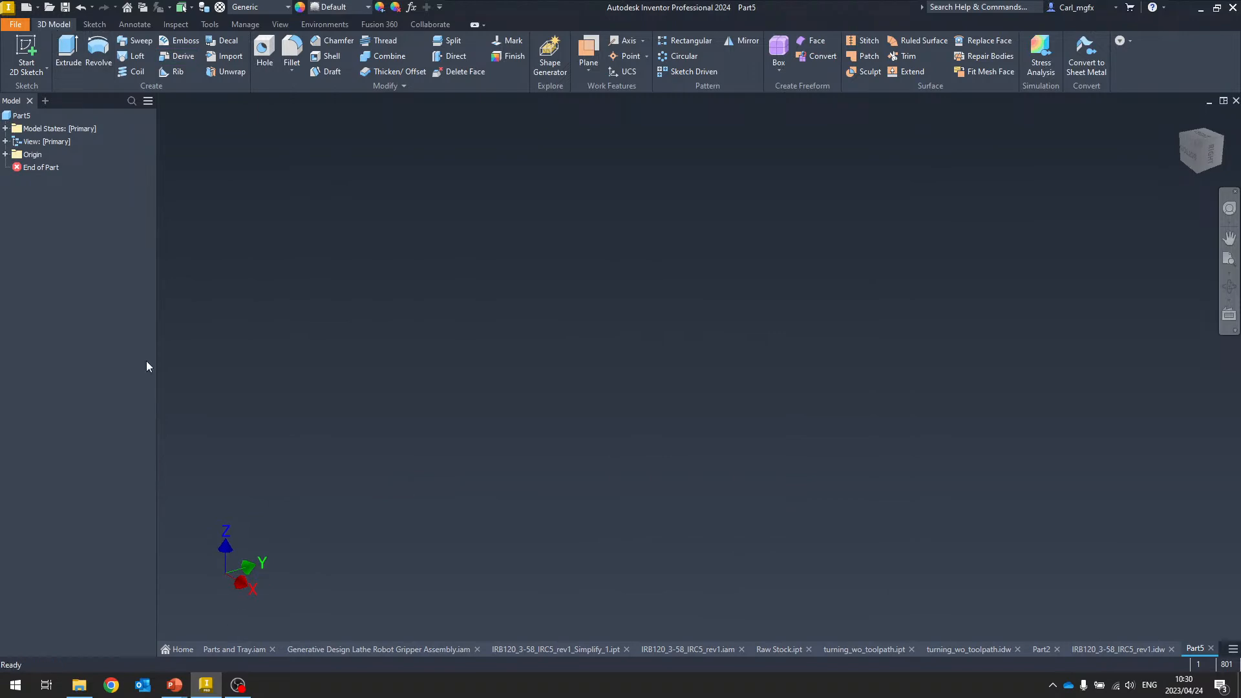
Open the IRB120_3-58_IRC5_rev1.iam document and replace the robot's substitute with a single bounding-box envelope
left_click(376, 650)
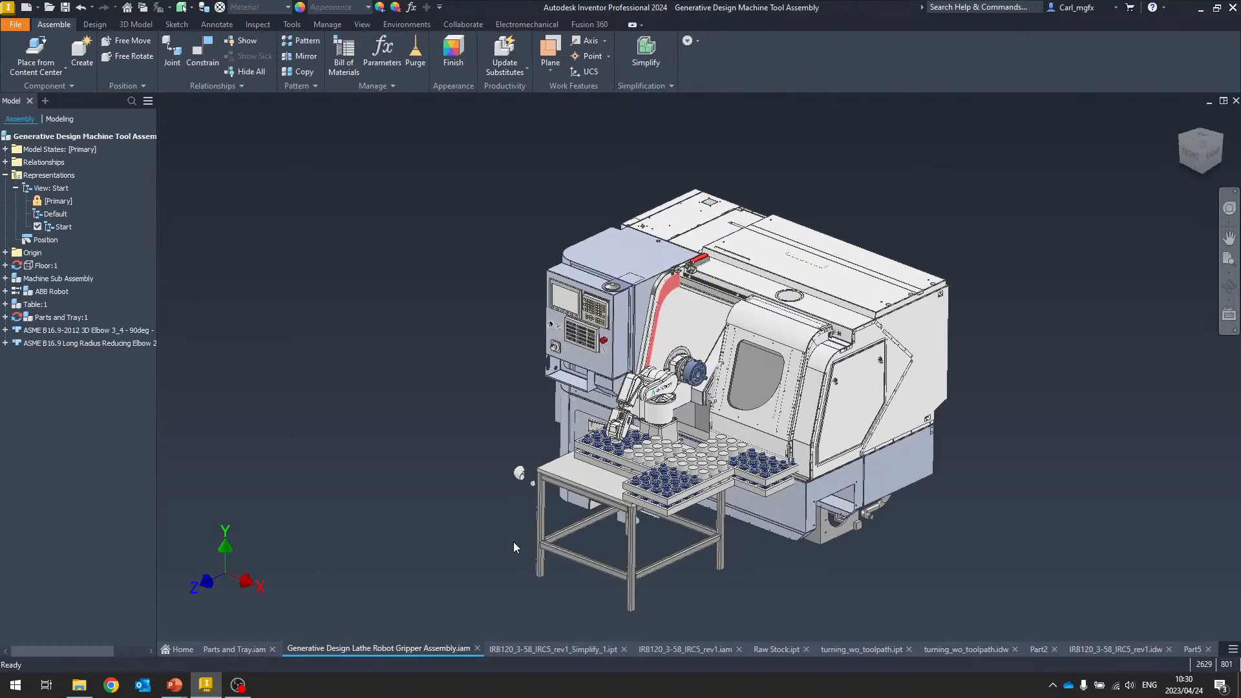
left_click(532, 650)
left_click(672, 649)
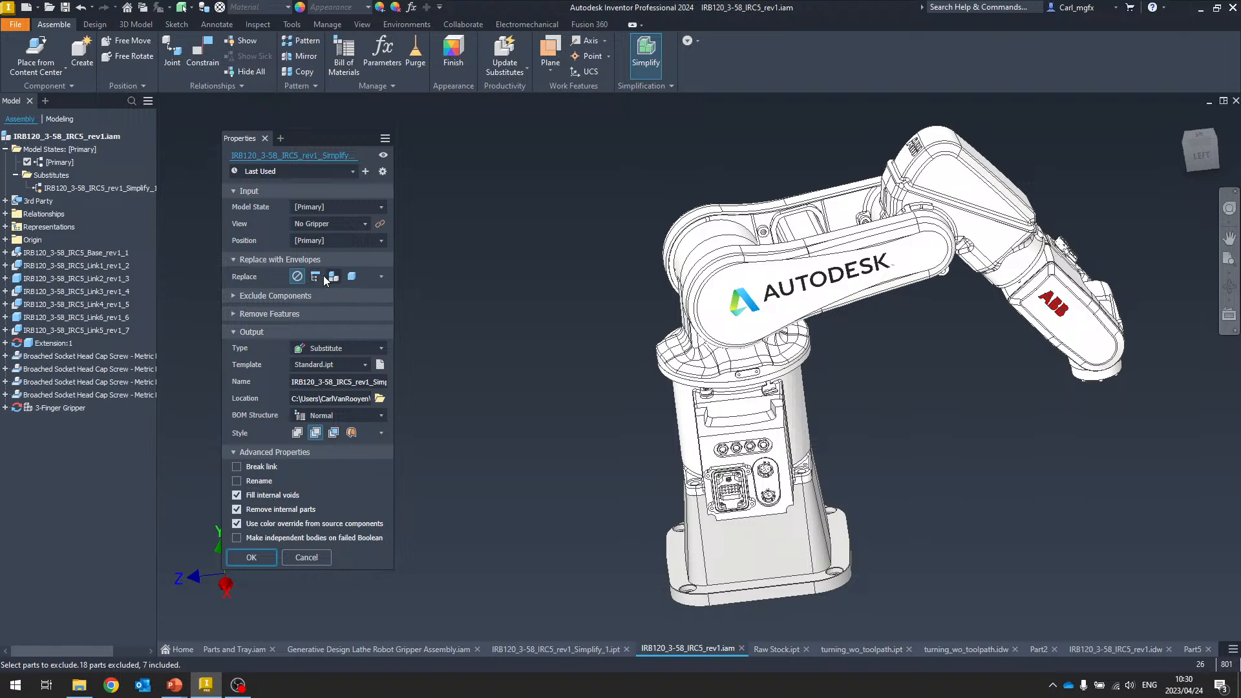
left_click(315, 277)
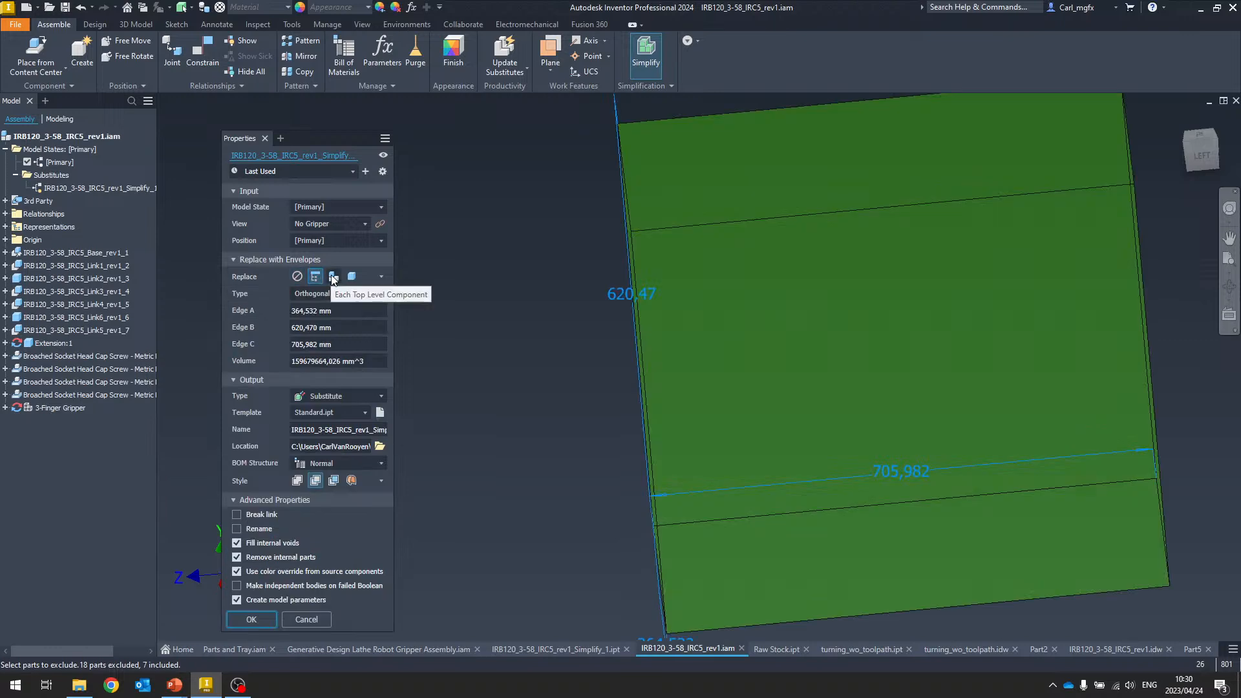
Set the robot envelopes to one per top-level component using the Oriented Minimum Bounding Box type
left_click(333, 276)
left_click(360, 292)
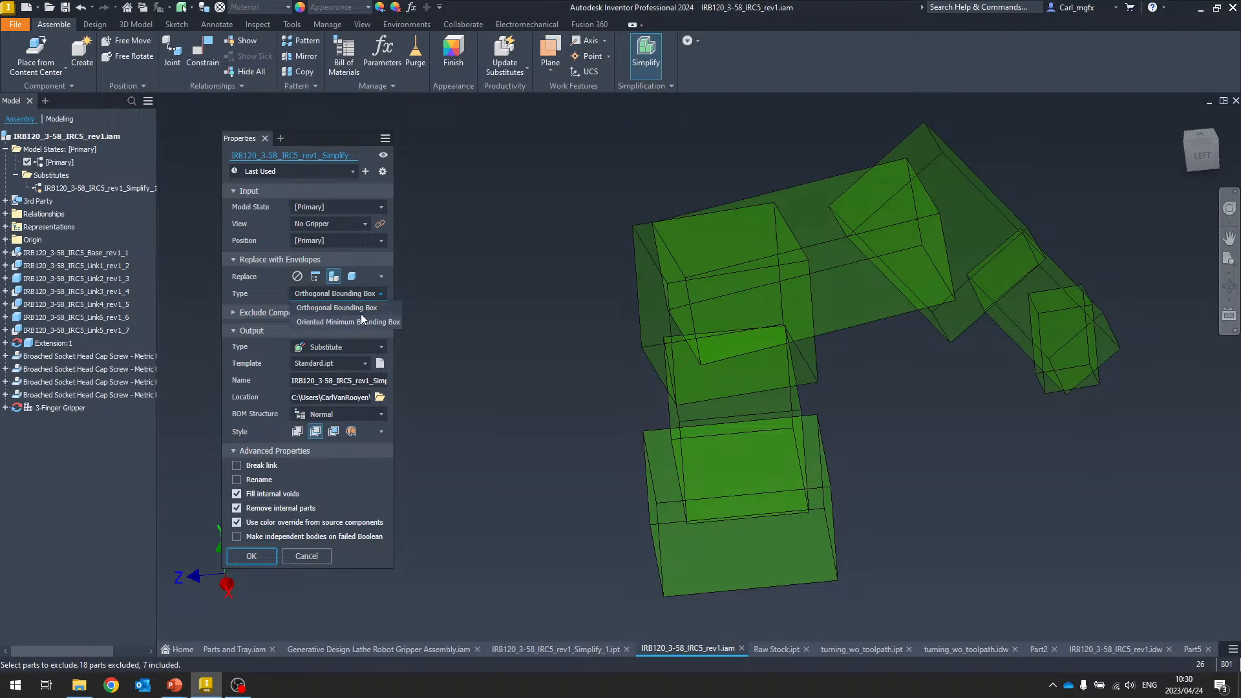
left_click(359, 321)
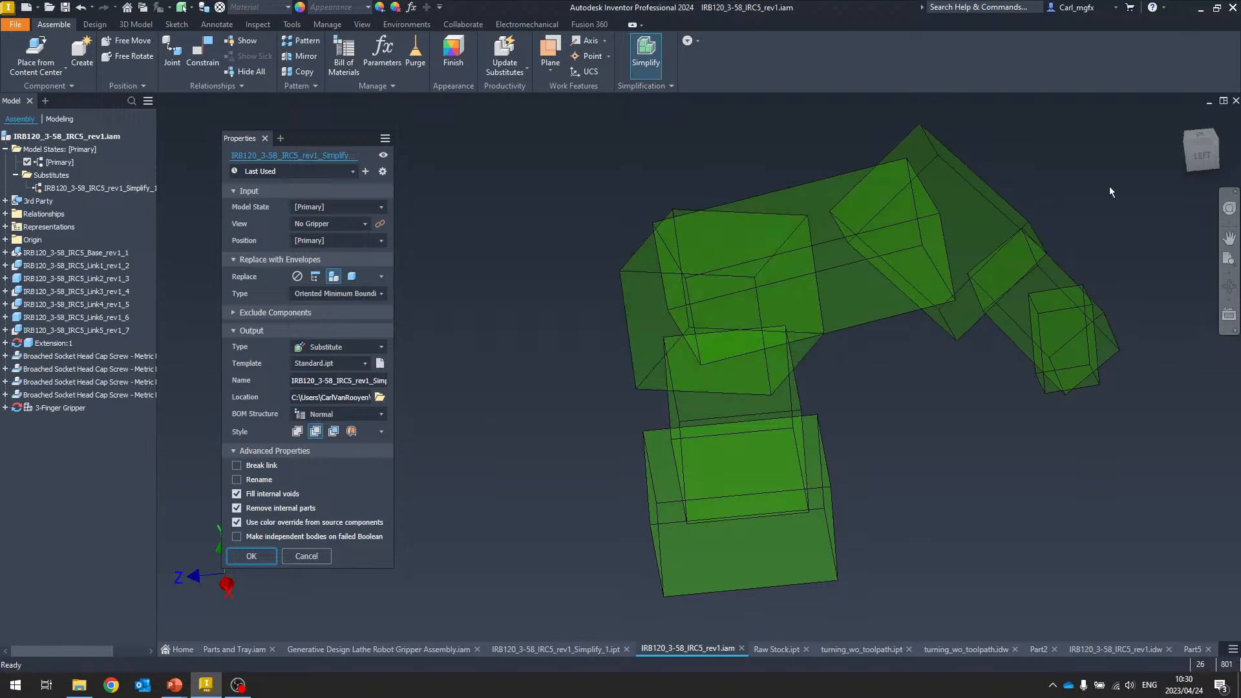
Compare orthogonal and oriented minimum bounding boxes from the top view, ending on the oriented minimum type
mouse_move(1207, 161)
left_mouse_down()
mouse_move(650, 338)
mouse_move(1041, 195)
mouse_move(1172, 159)
mouse_move(1184, 189)
mouse_move(1198, 165)
left_mouse_up()
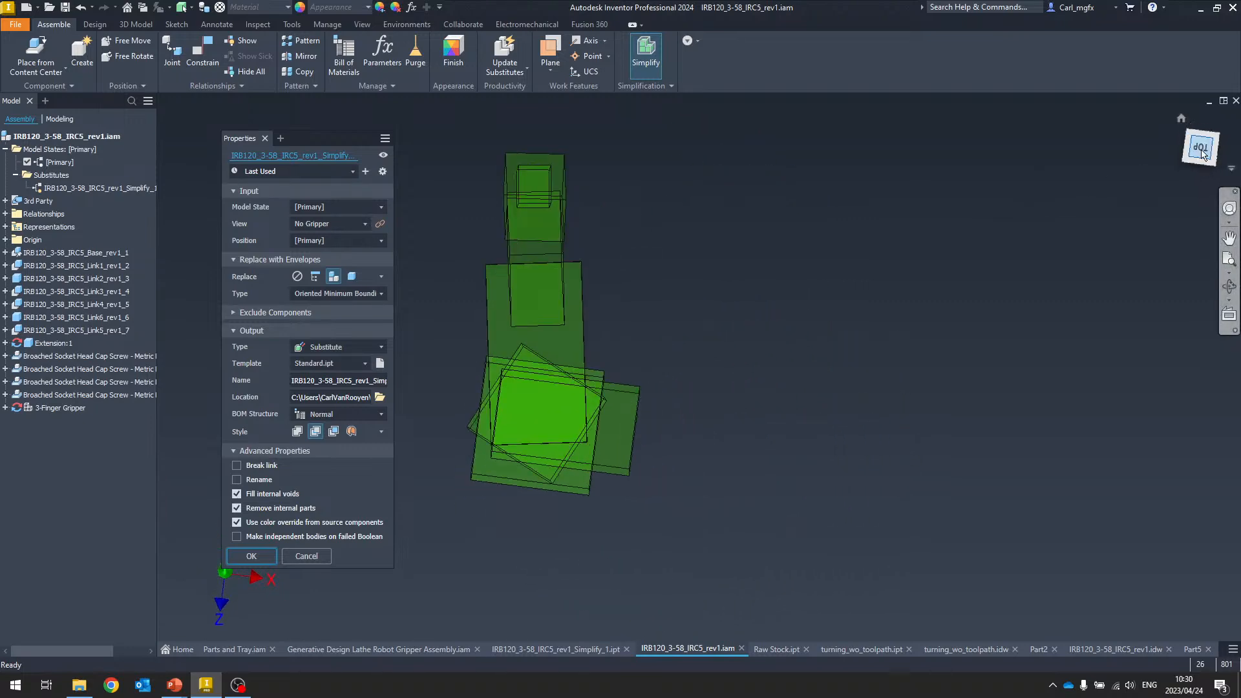
left_click(1201, 153)
scroll(699, 408, "up", 5)
scroll(702, 321, "down", 4)
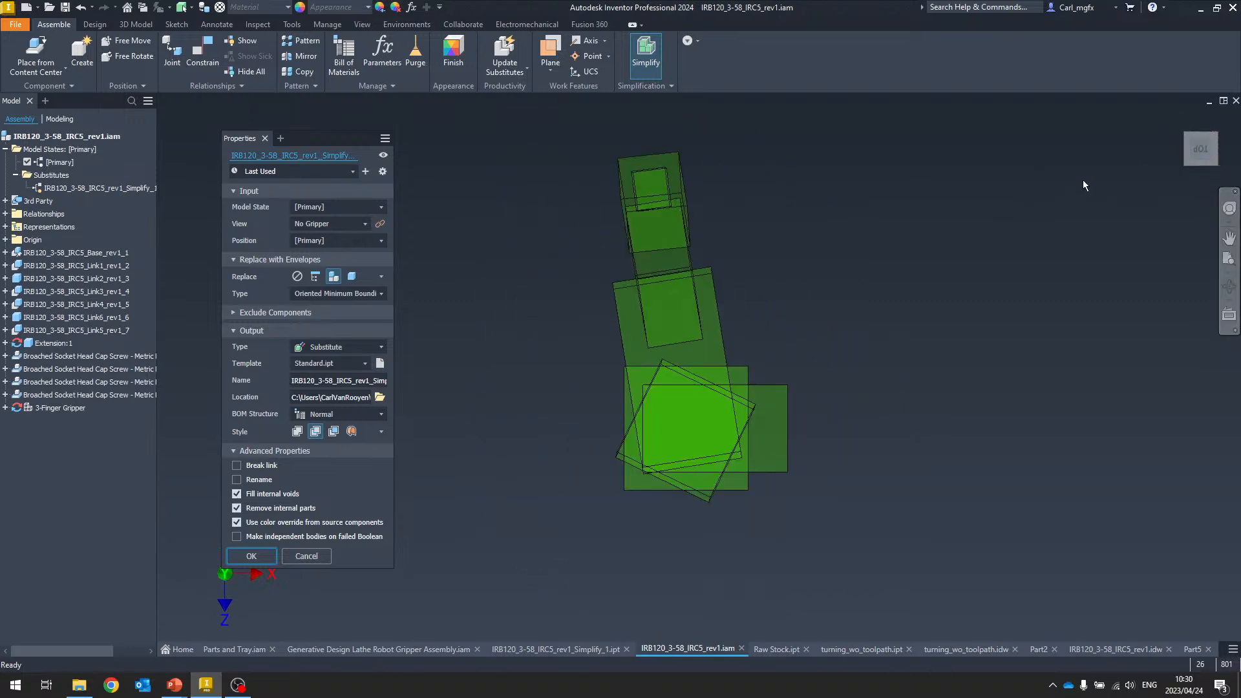
left_click(334, 298)
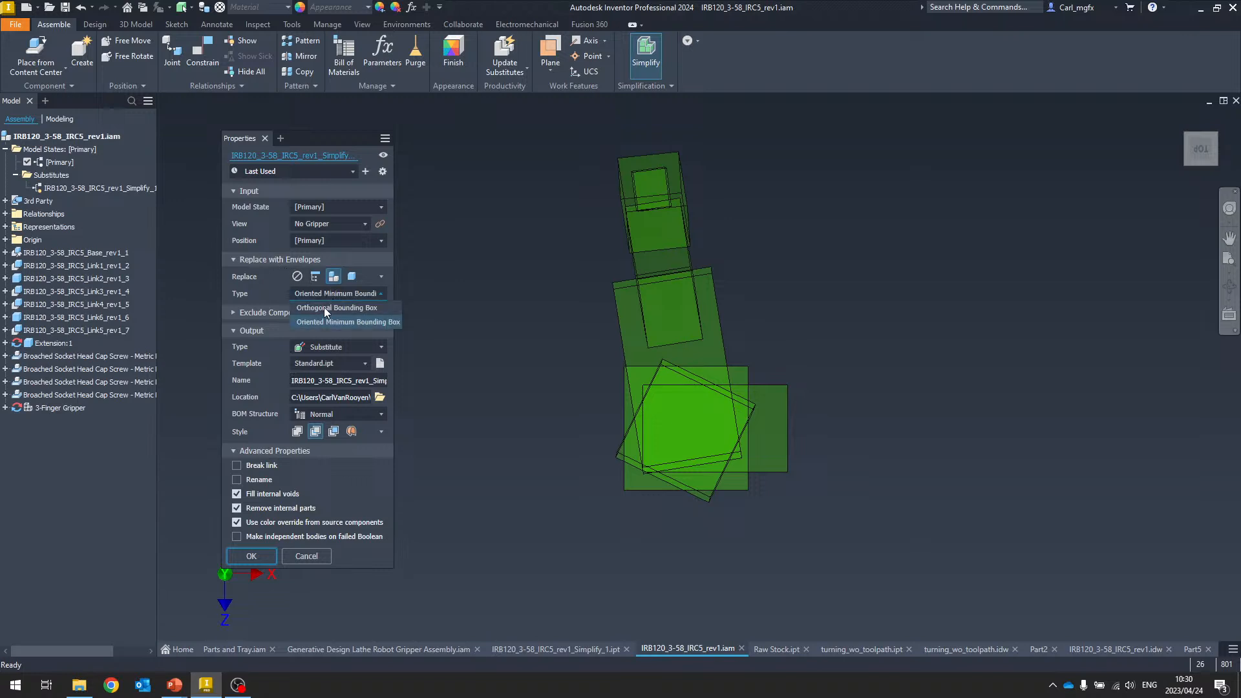
left_click(324, 311)
scroll(614, 392, "up", 3)
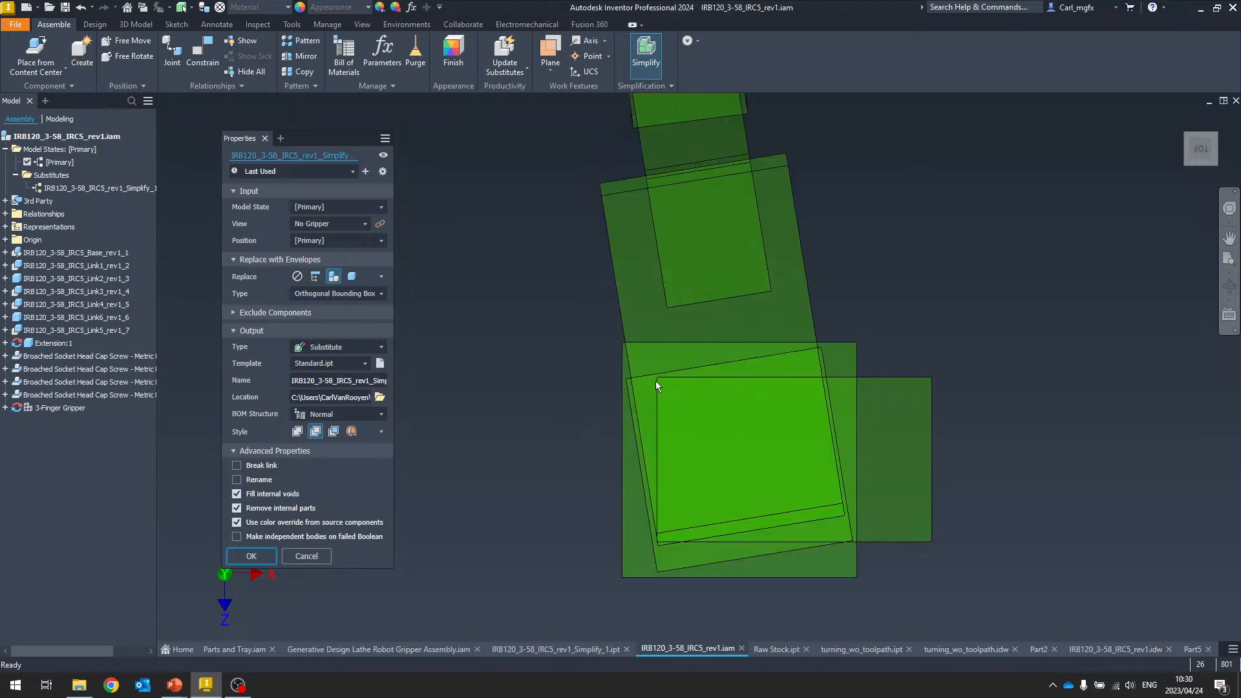
left_click(324, 293)
left_click(324, 320)
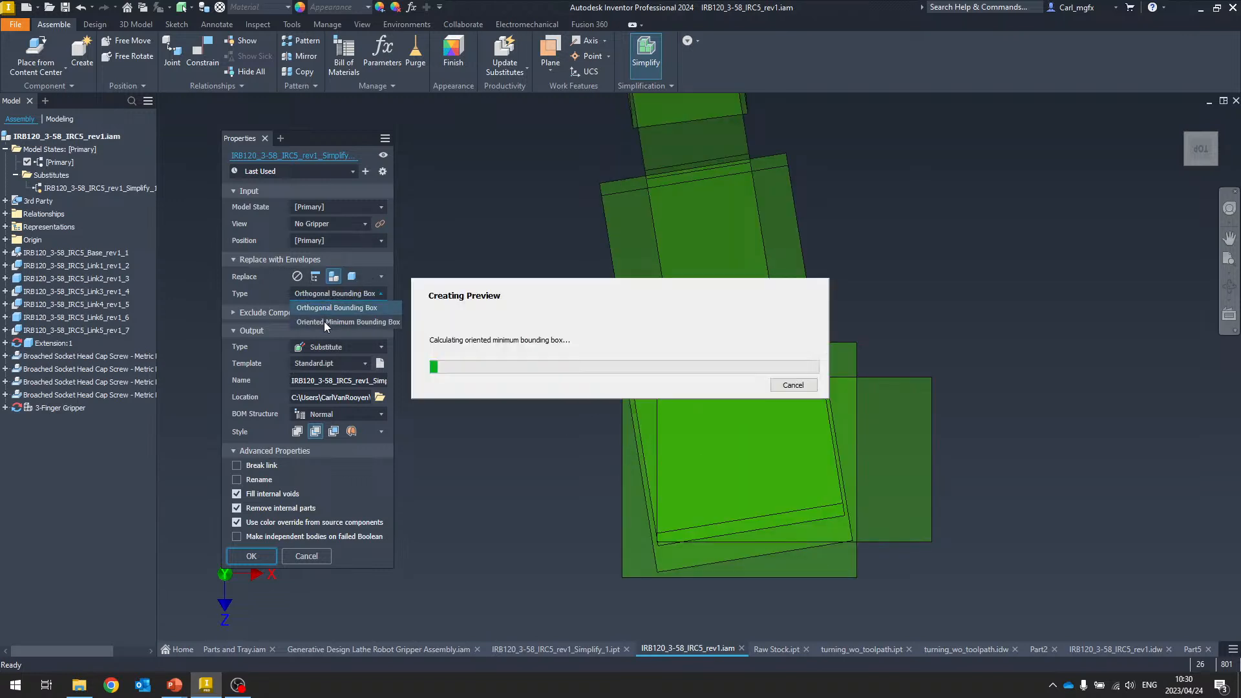
Replace the robot with a single oriented minimum bounding box envelope and create the substitute
middle_click_drag(572, 257, 984, 180, "shift")
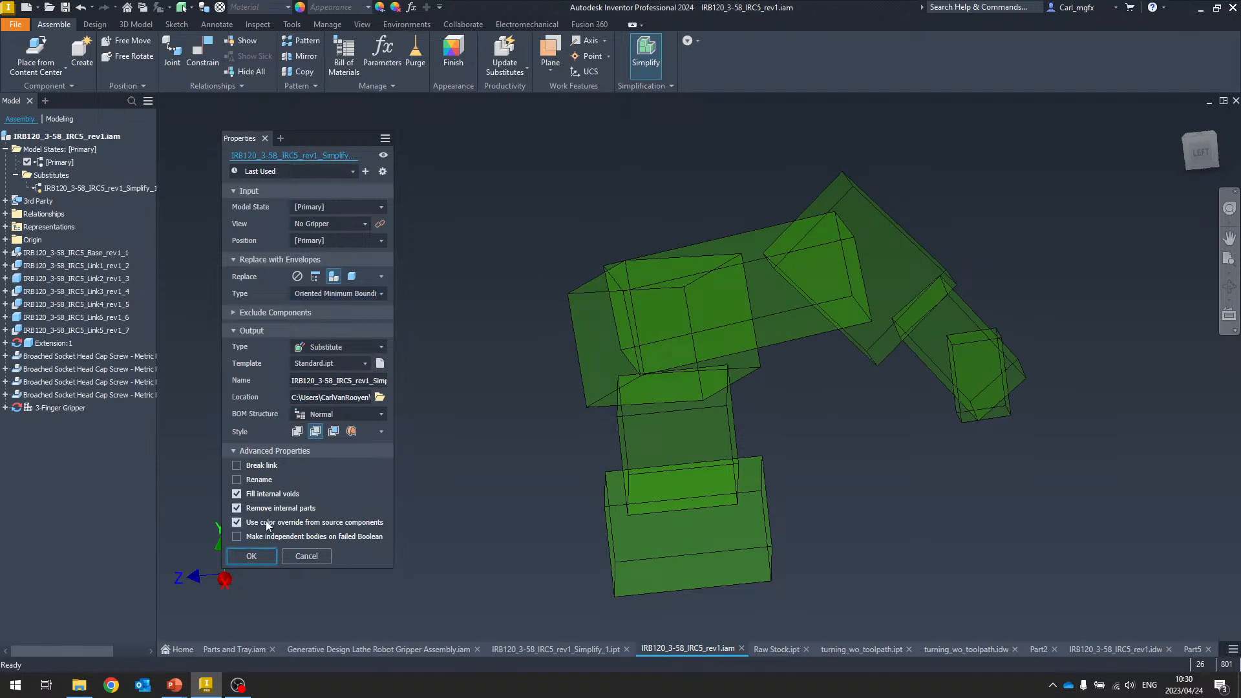
left_click(315, 277)
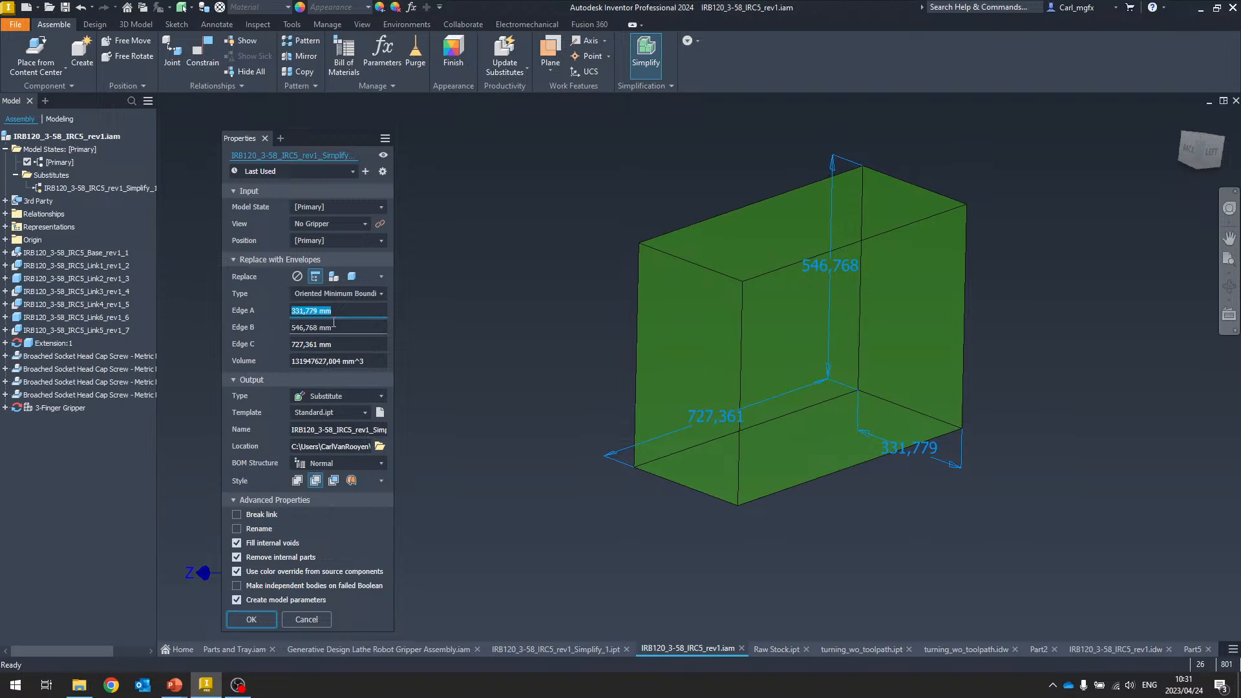
left_click(252, 619)
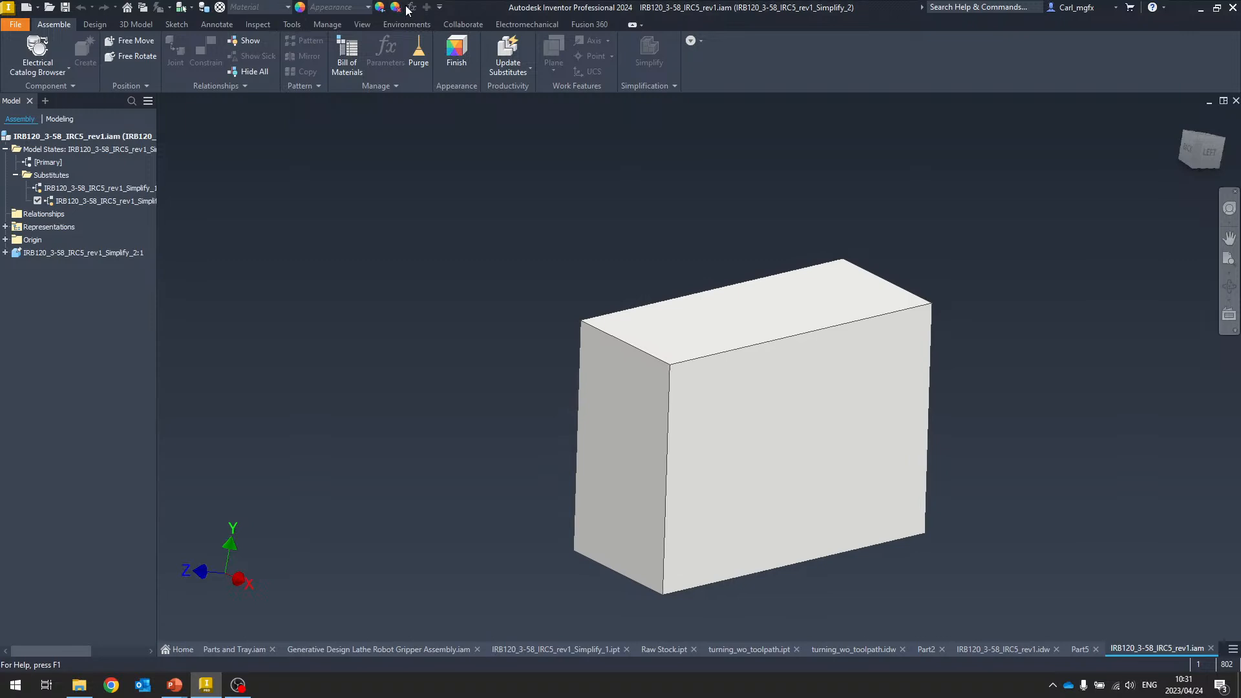
Open the substitute part IRB120_3-58_IRC5_rev1_Simplify_2 from the assembly browser
right_click(110, 206)
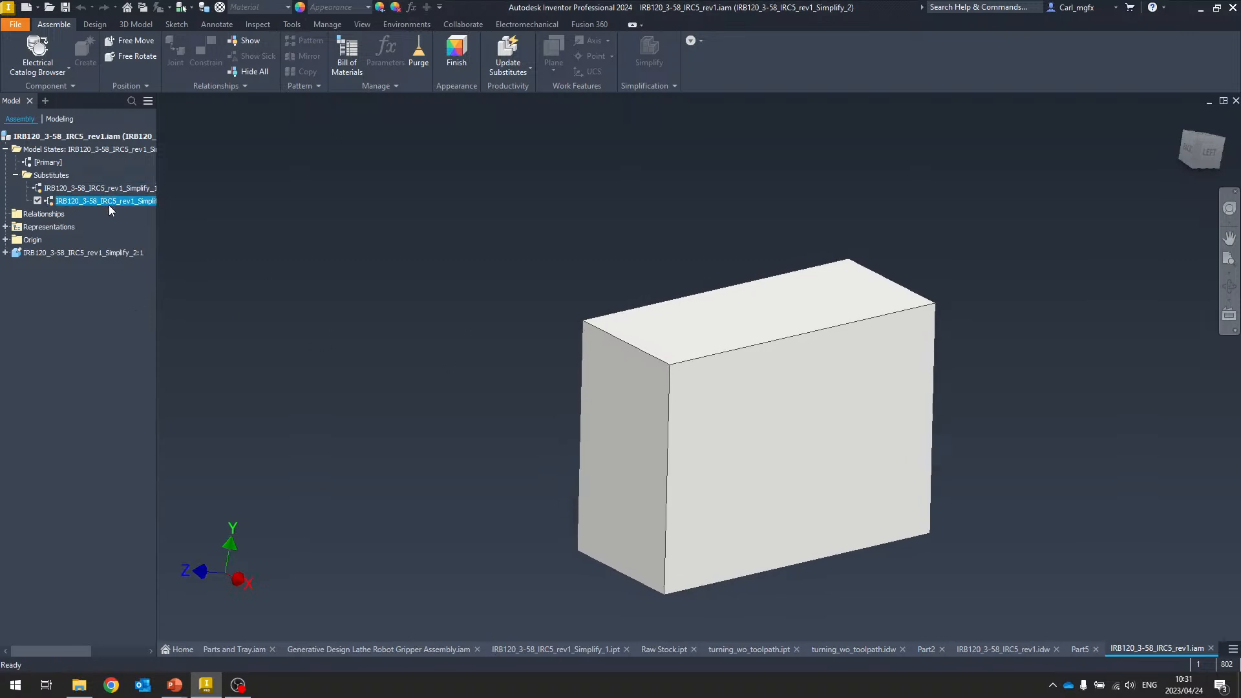
left_click(62, 200)
right_click(60, 253)
left_click(103, 284)
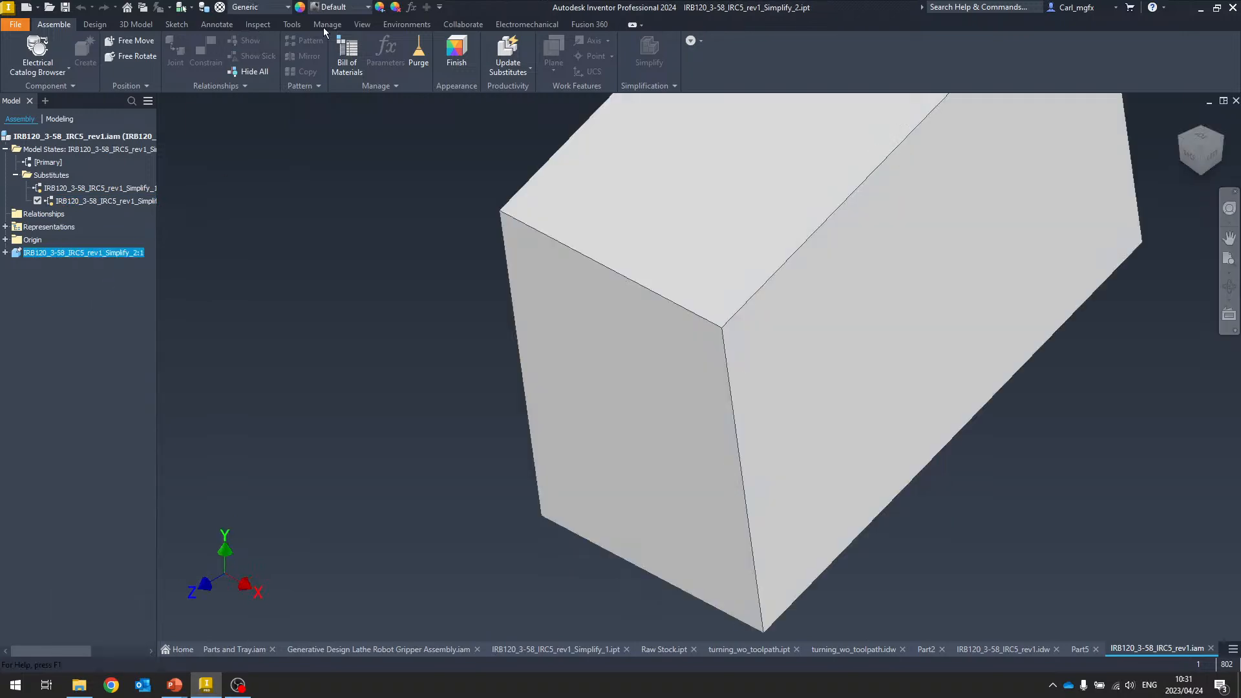
Open the part's Parameters and inspect the Edge_A, Edge_B and Edge_C model parameters
left_click(412, 8)
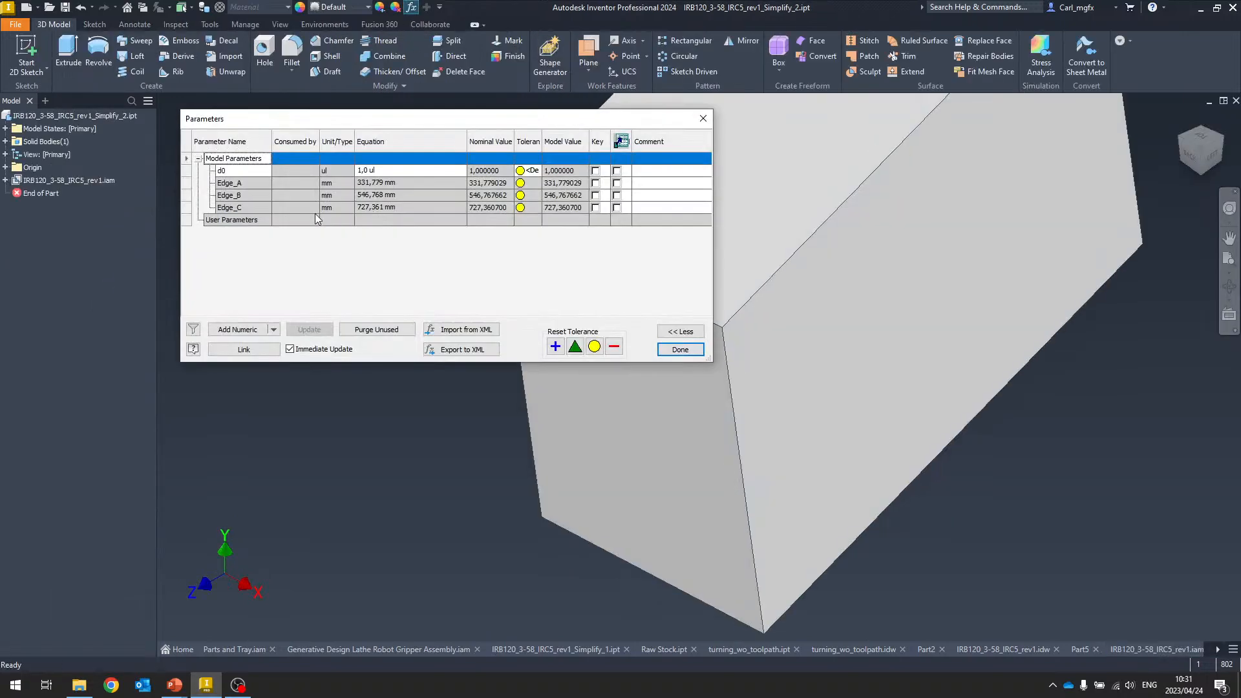
left_click(236, 184)
left_click(236, 195)
left_click(240, 207)
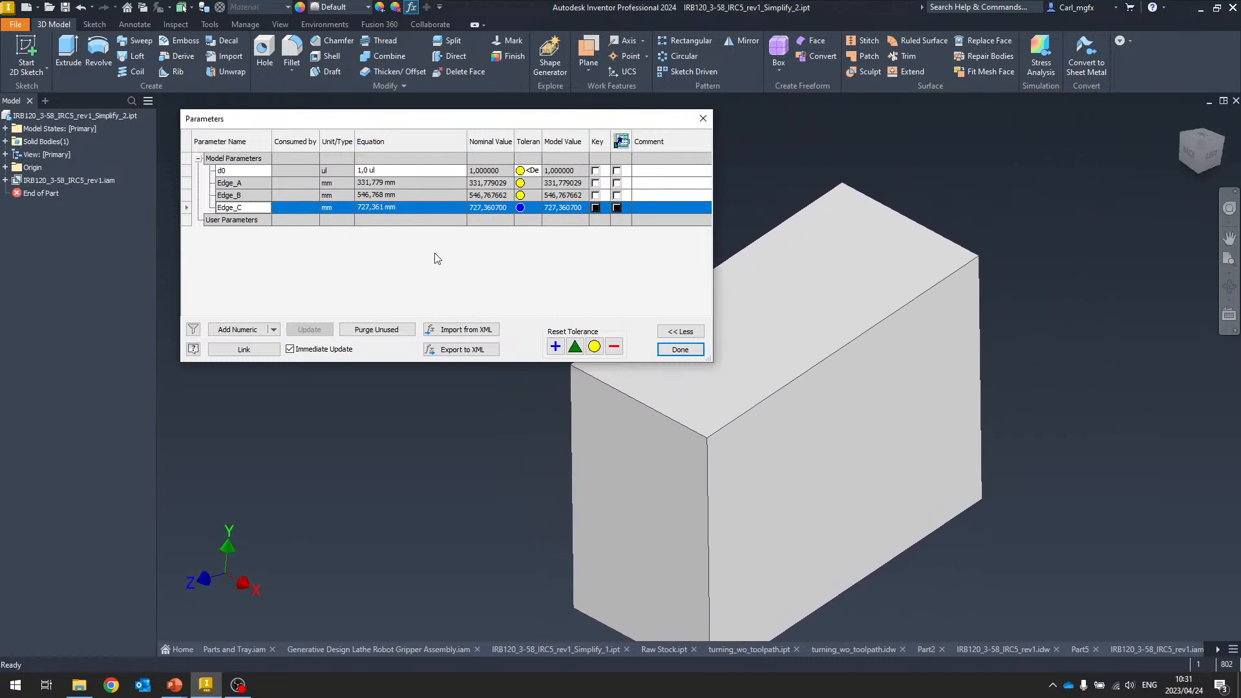
left_click(680, 349)
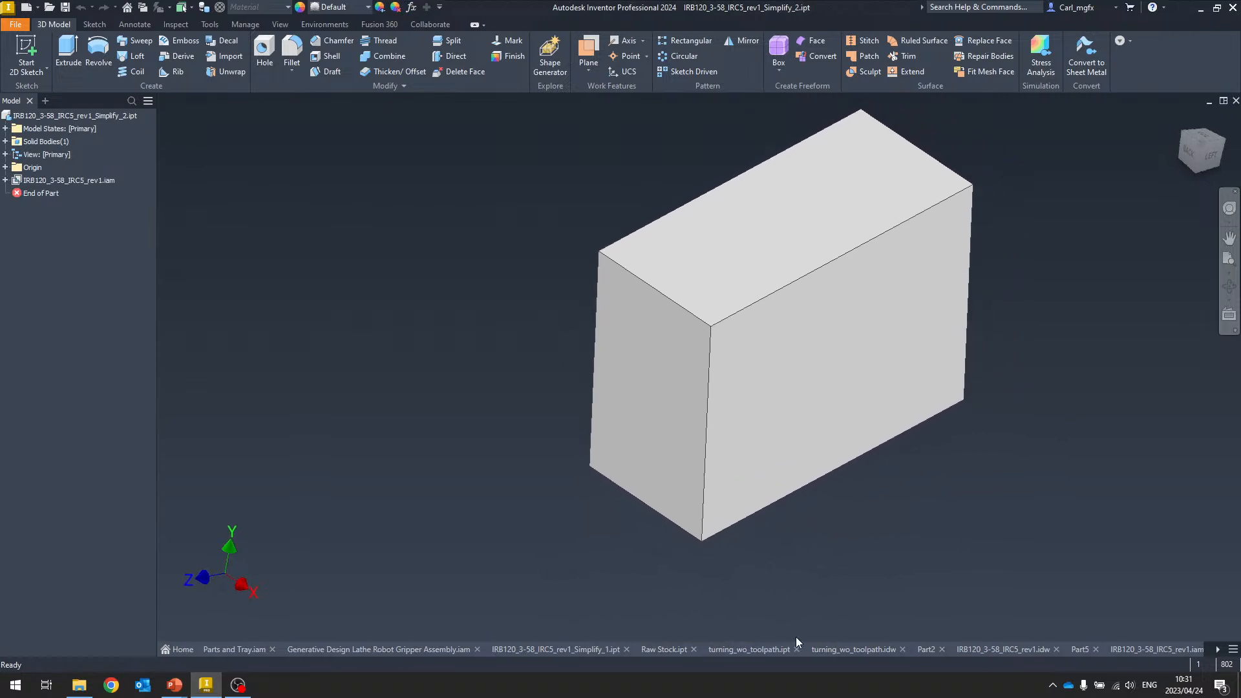
Open the turning_wo_toolpath part and start a Finish on the outer cylindrical face of the small boss
left_click(854, 650)
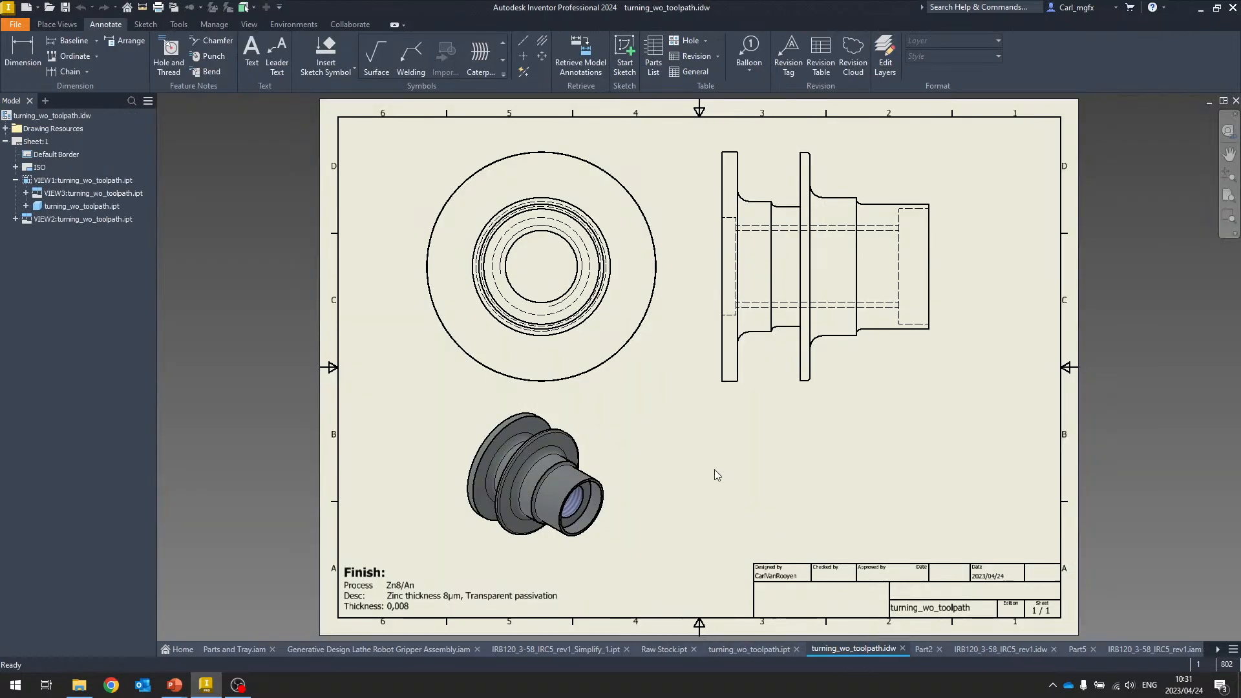
left_click(766, 647)
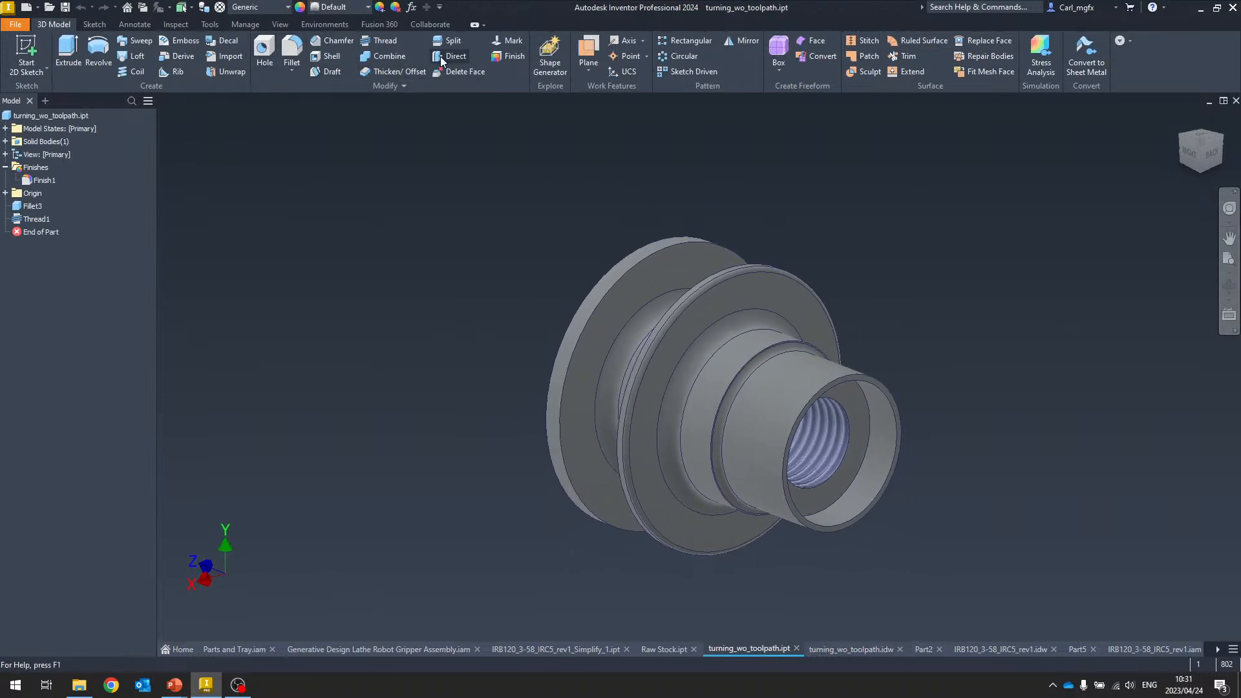
left_click(508, 57)
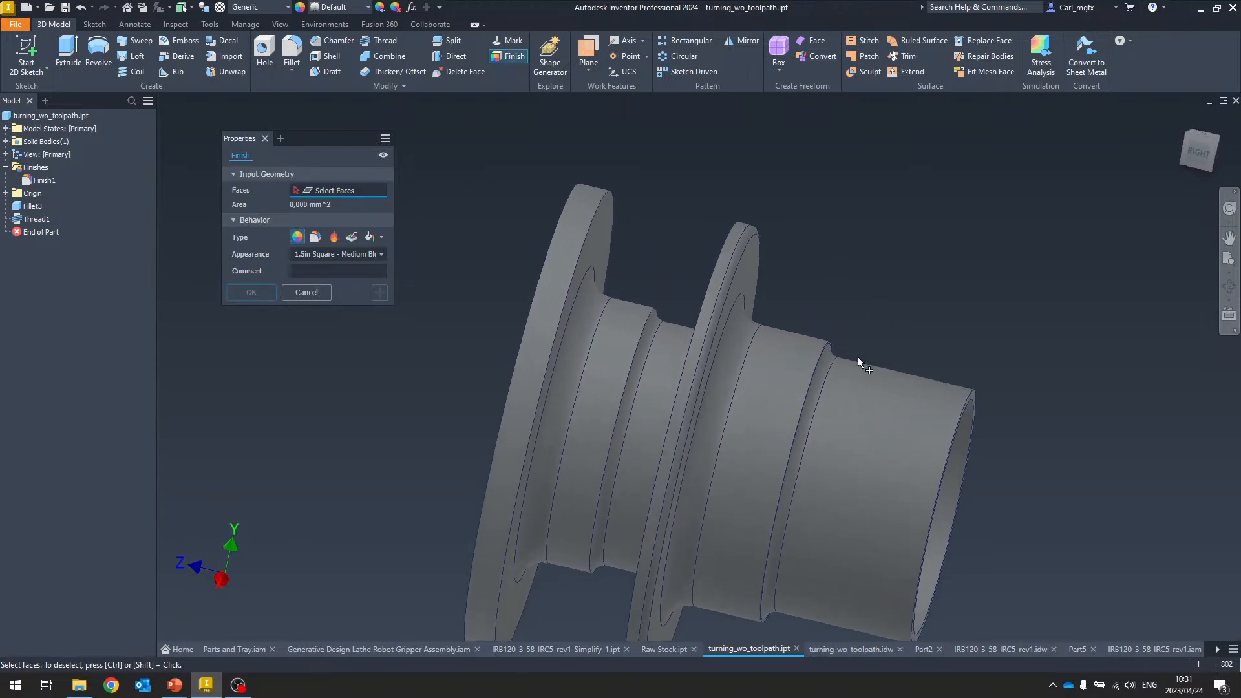
left_click(892, 421)
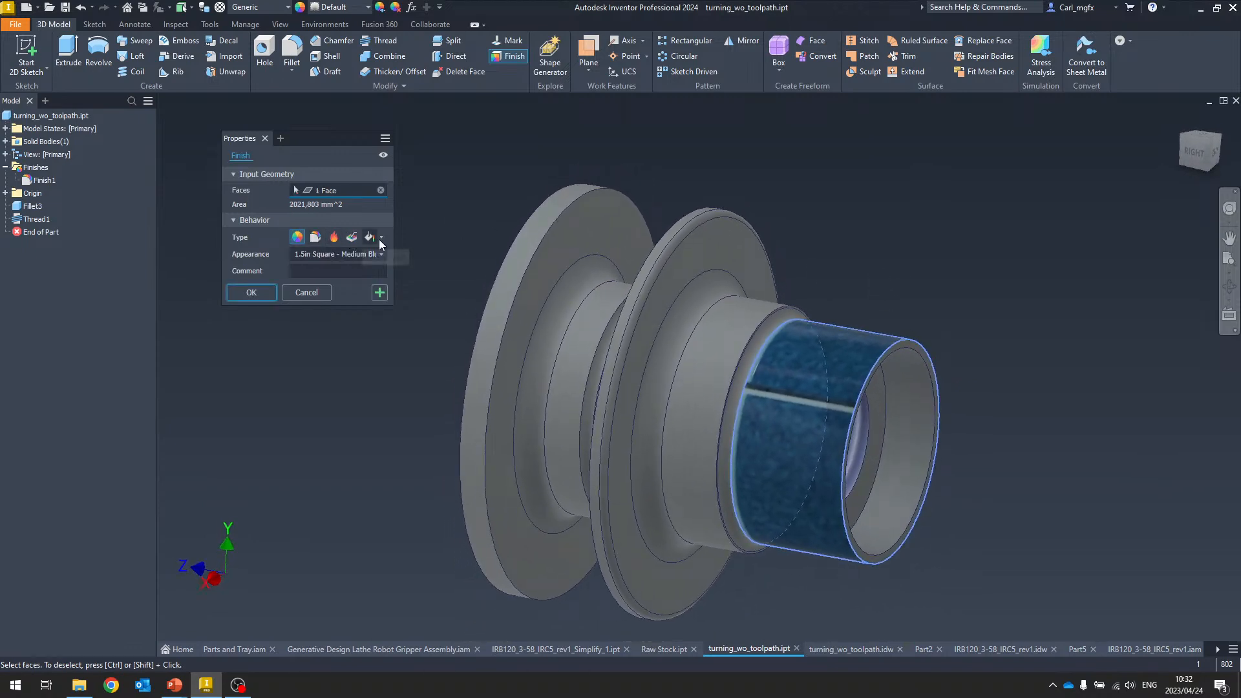
Set the finish type to heat treatment with process Case Hardening 41-45HRC and Dark Green appearance
left_click(333, 237)
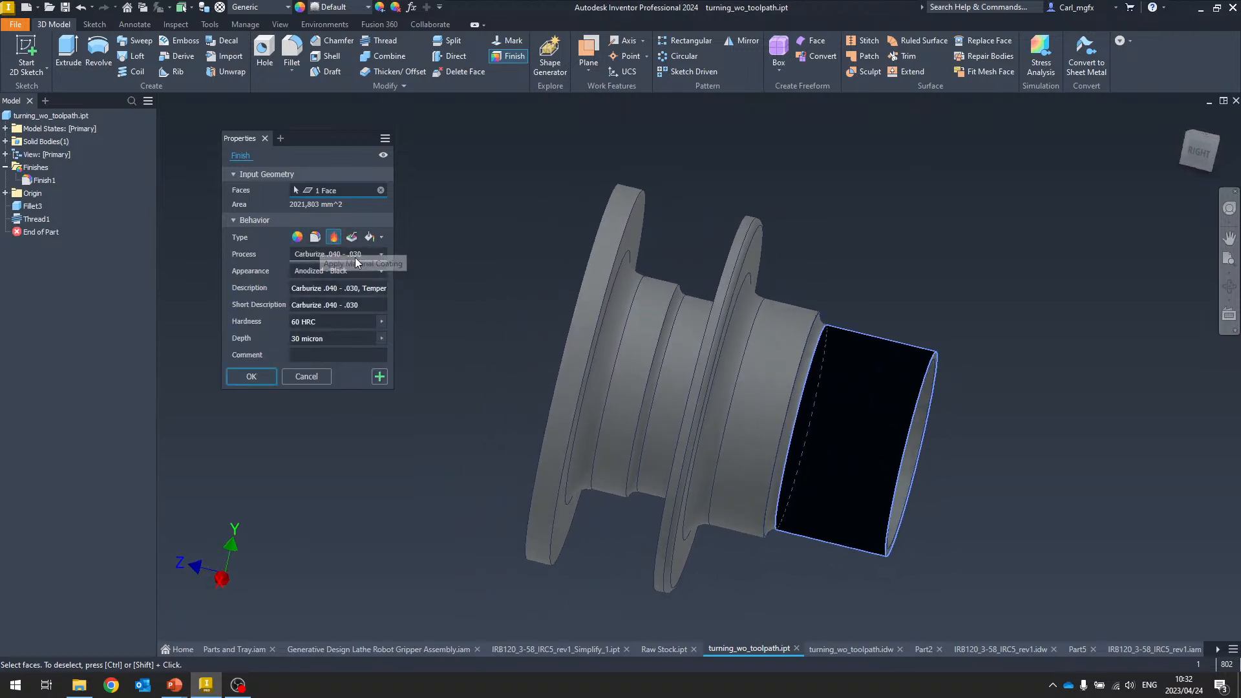
left_click(381, 255)
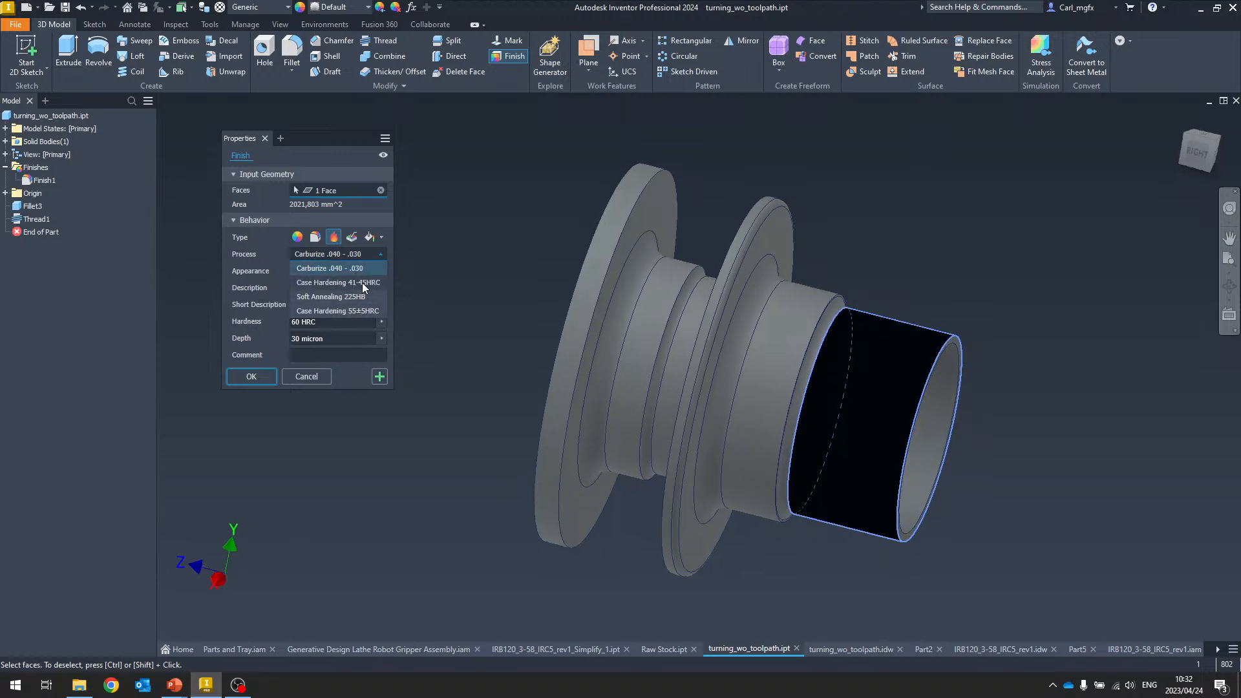
left_click(356, 282)
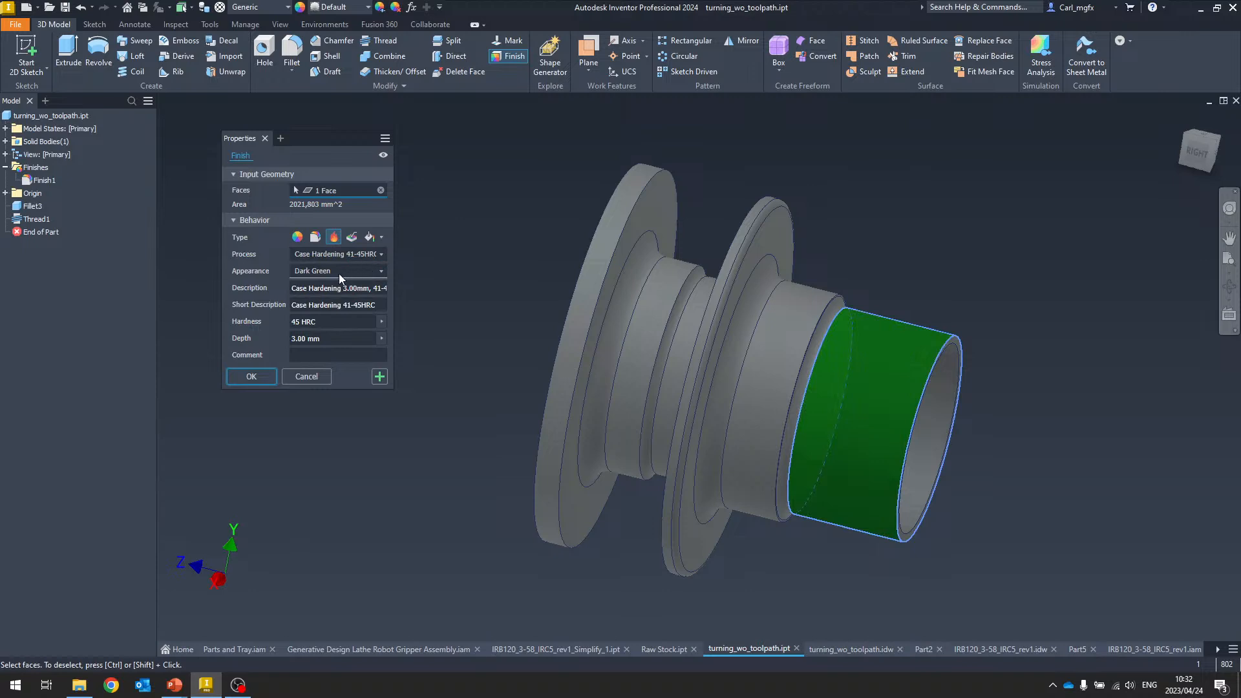
left_click(378, 270)
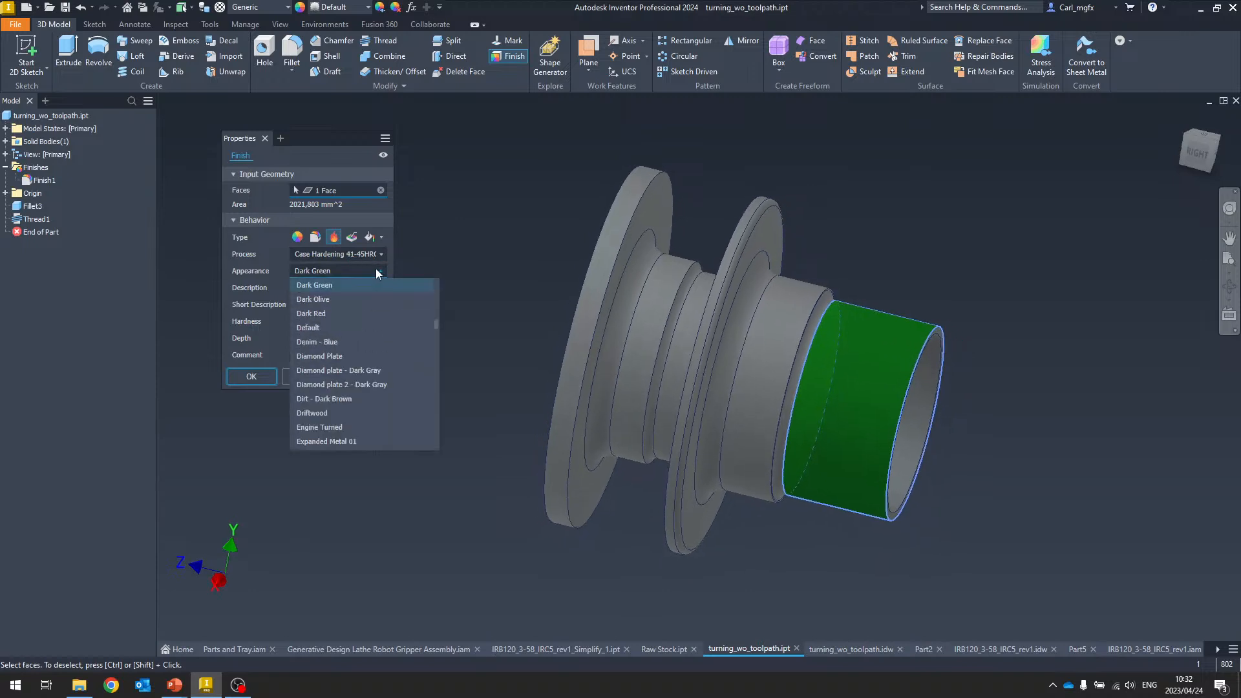
left_click(378, 274)
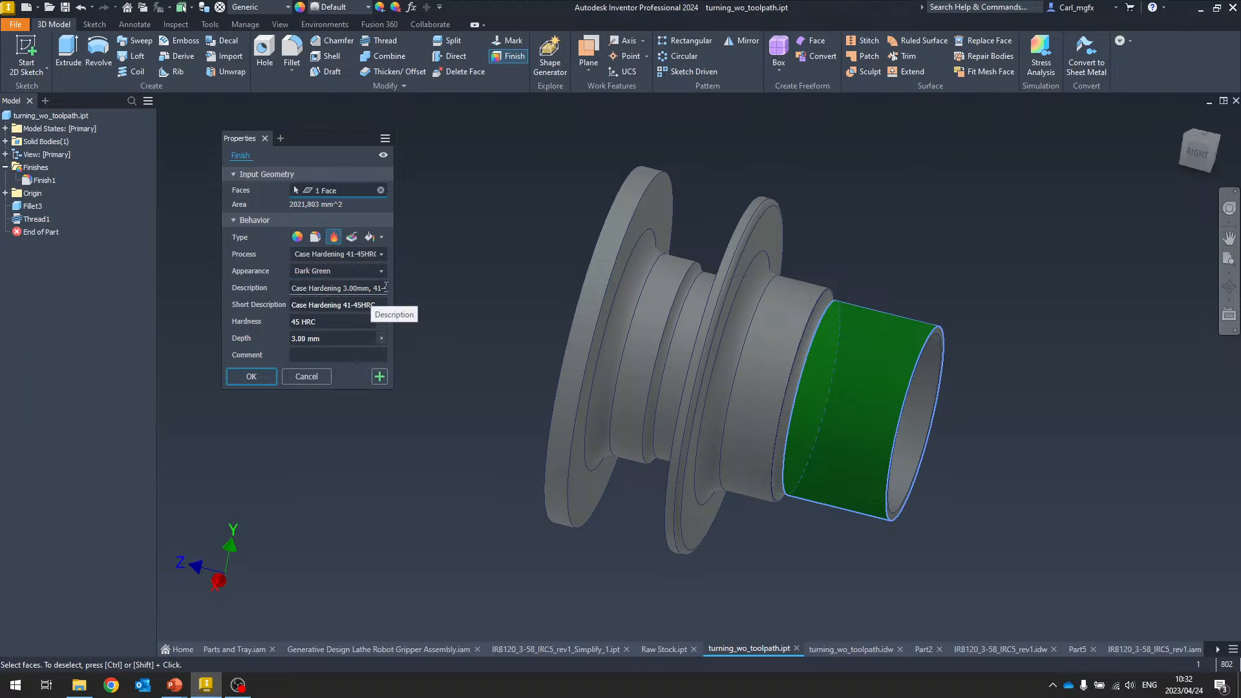
Step through the description, short description, hardness, depth and comment fields, then accept the finish
left_click(386, 287)
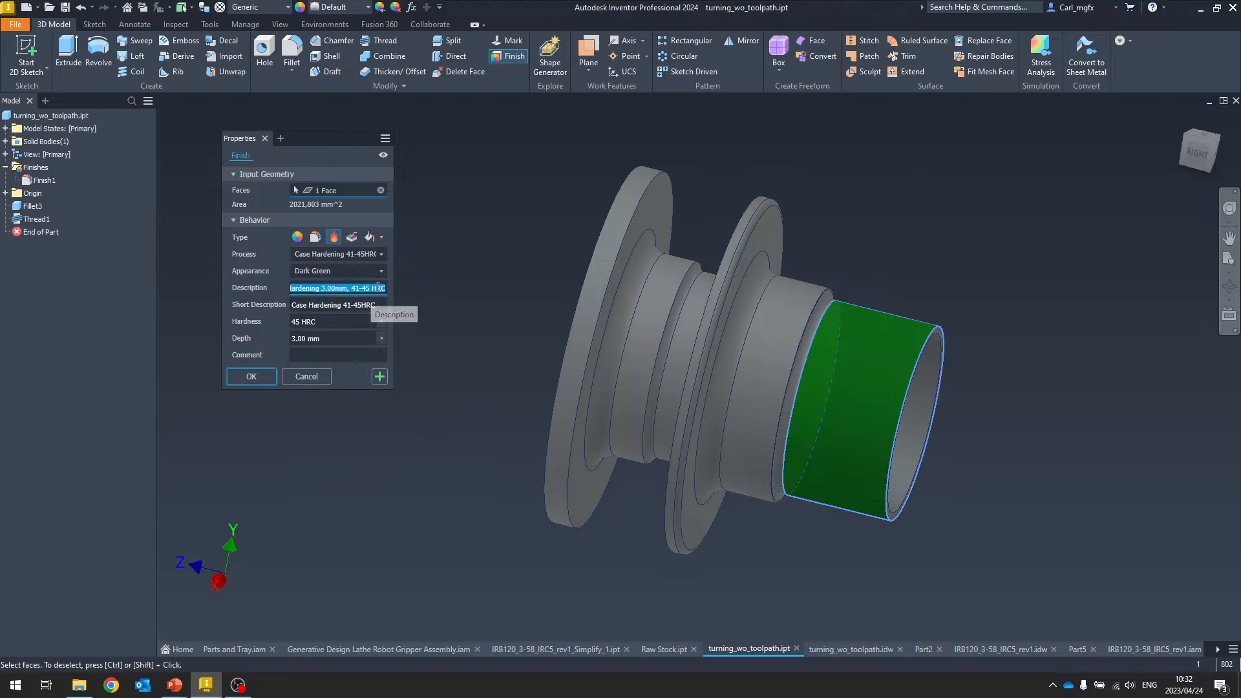
left_click(325, 305)
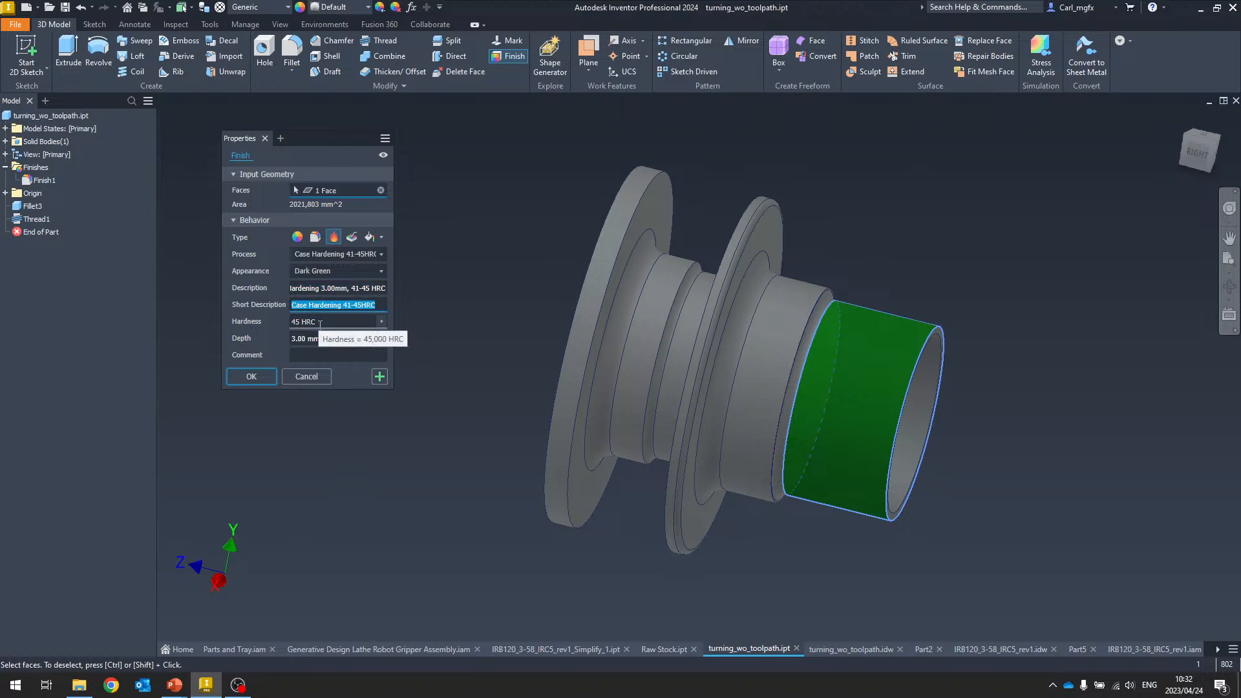
left_click(323, 322)
left_click(323, 339)
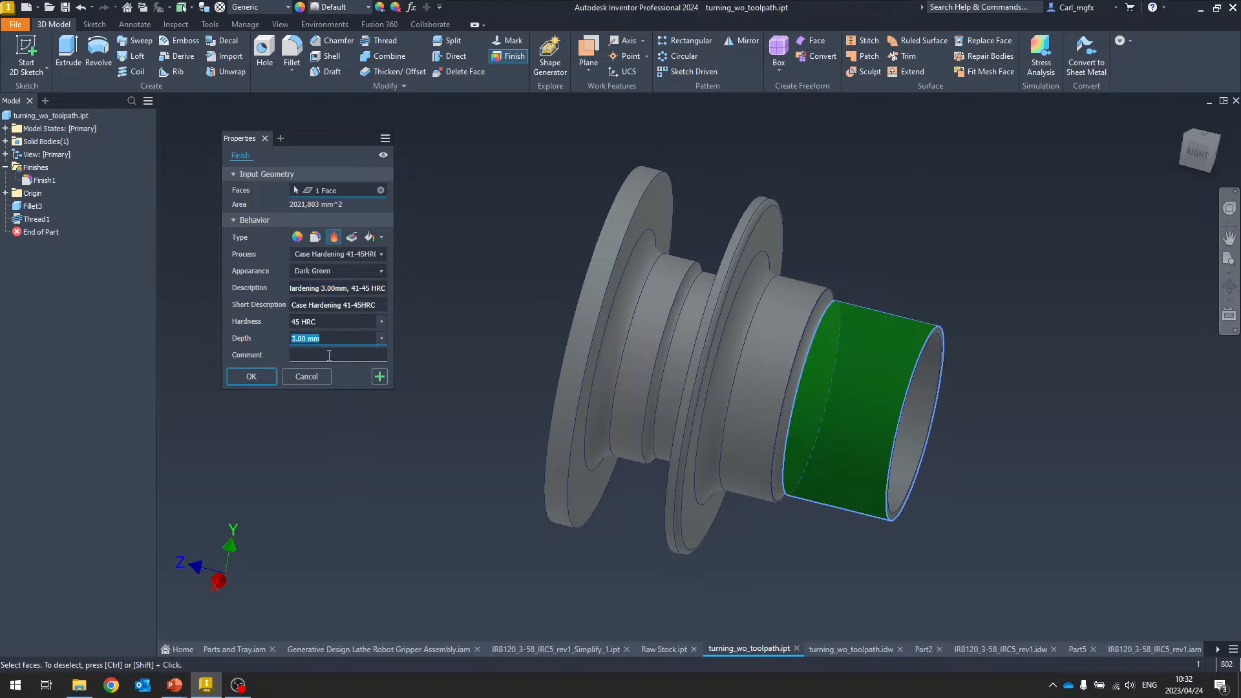
left_click(315, 356)
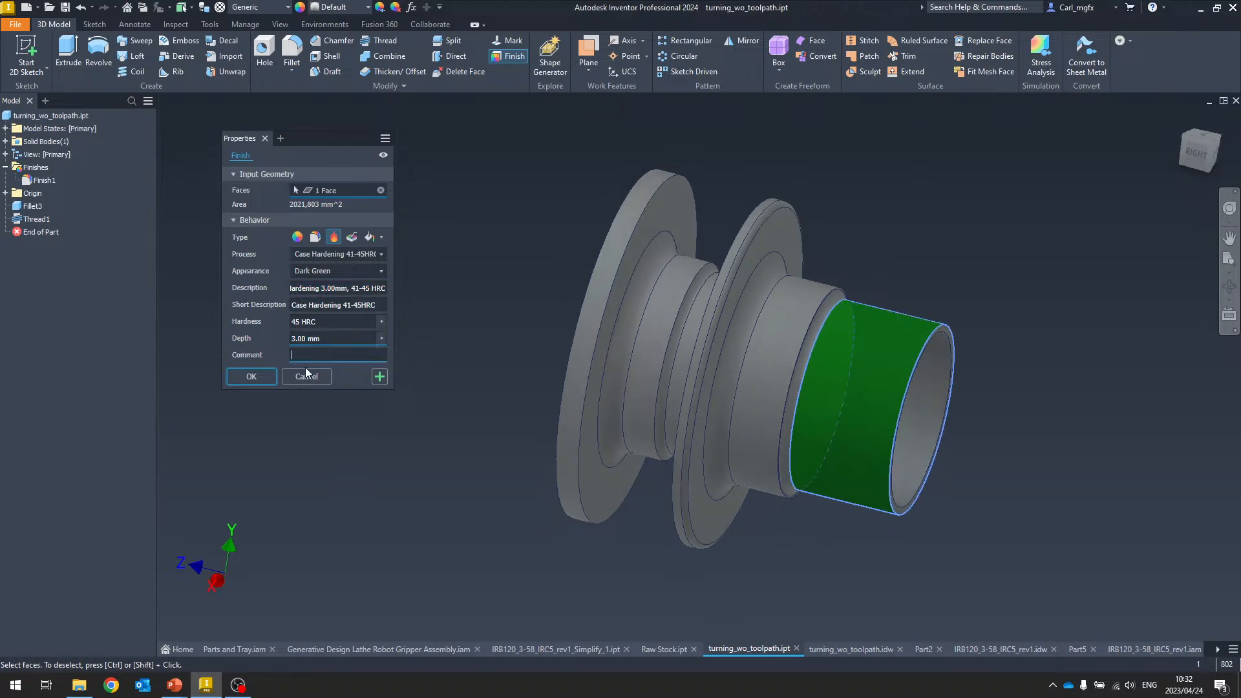
left_click(251, 377)
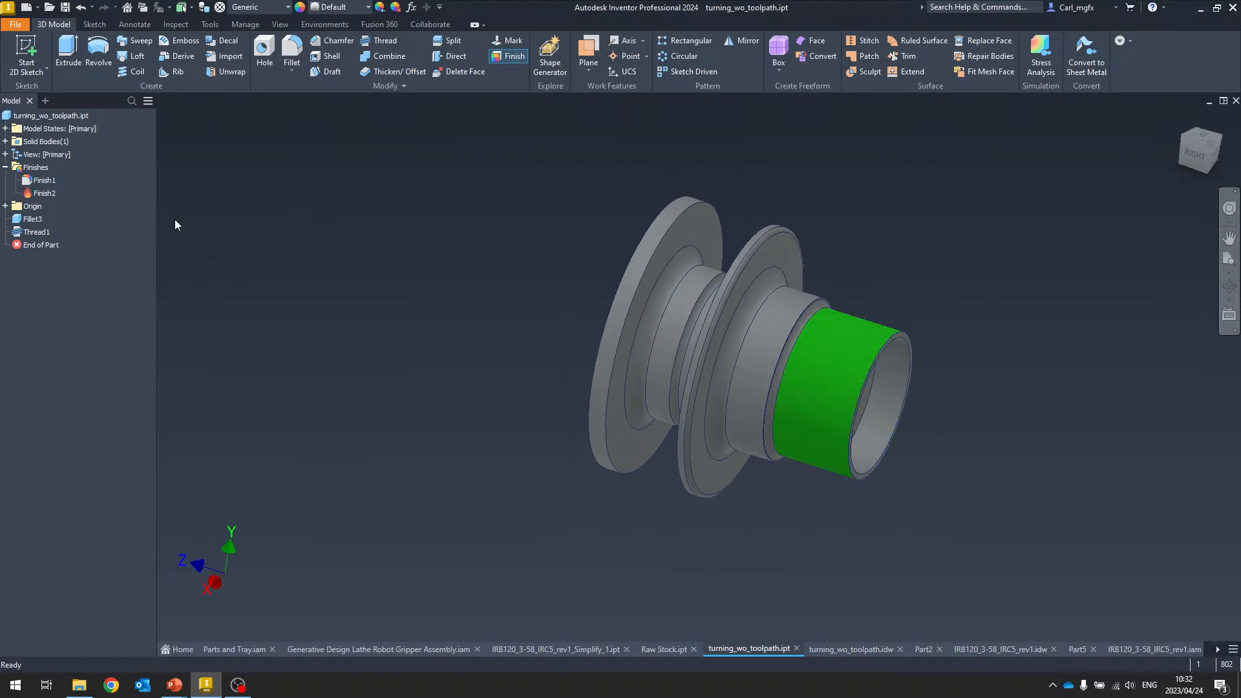
Open Finish1 for editing to examine its zinc finish settings, then close it
right_click(40, 169)
left_click(36, 182)
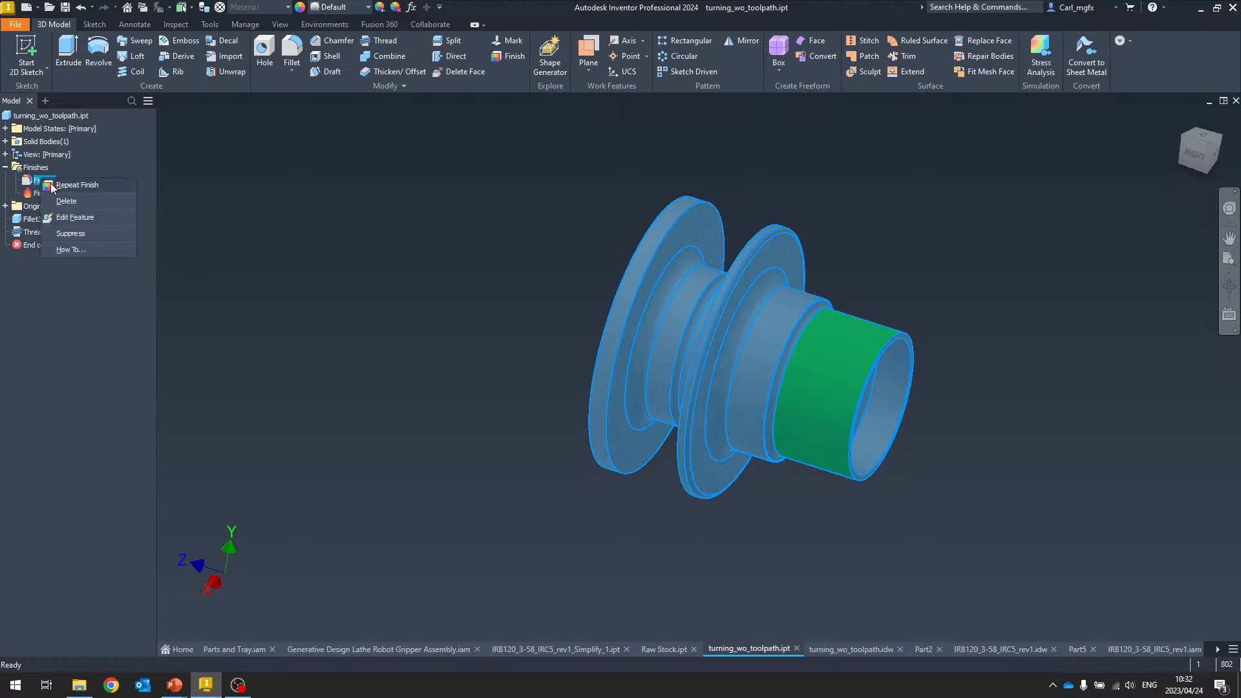
double_click(28, 184)
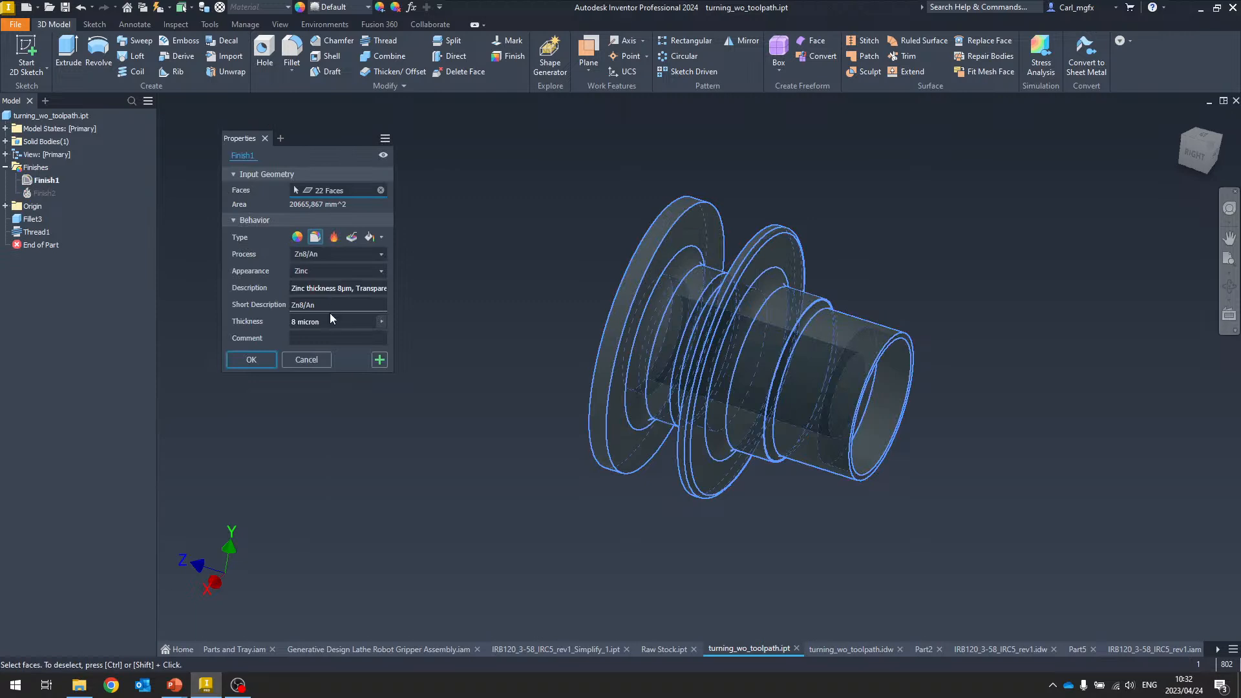
left_click_drag(295, 137, 312, 145)
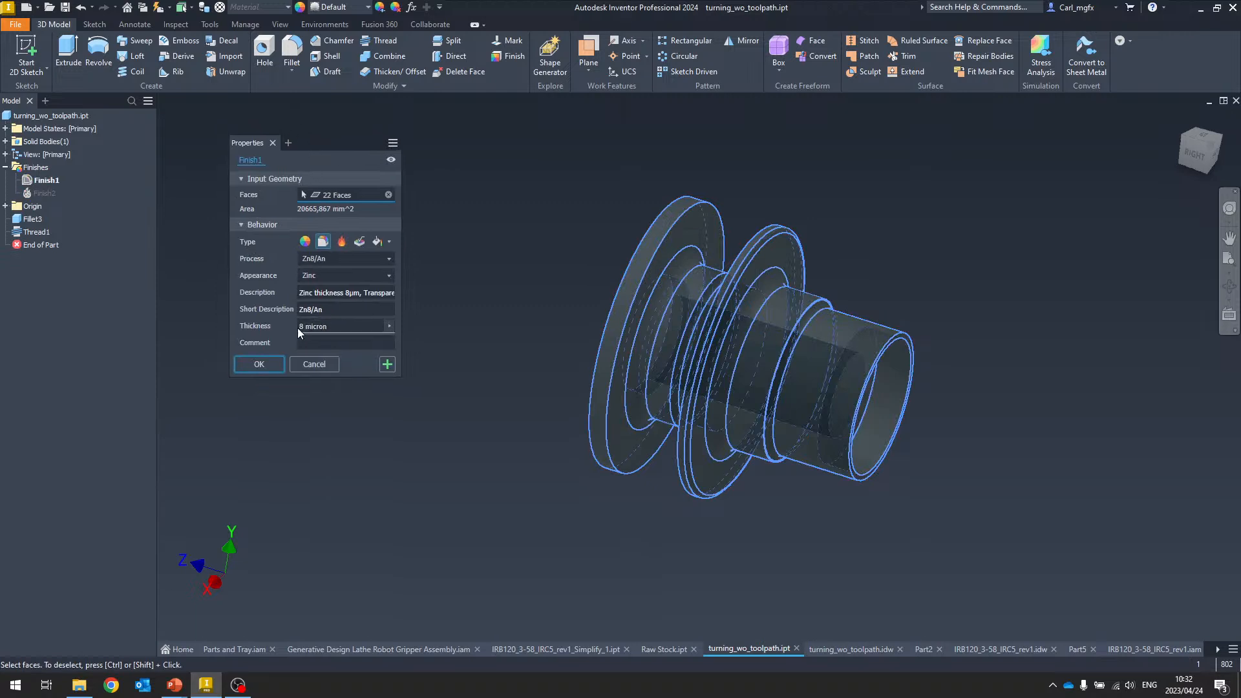
left_click(259, 364)
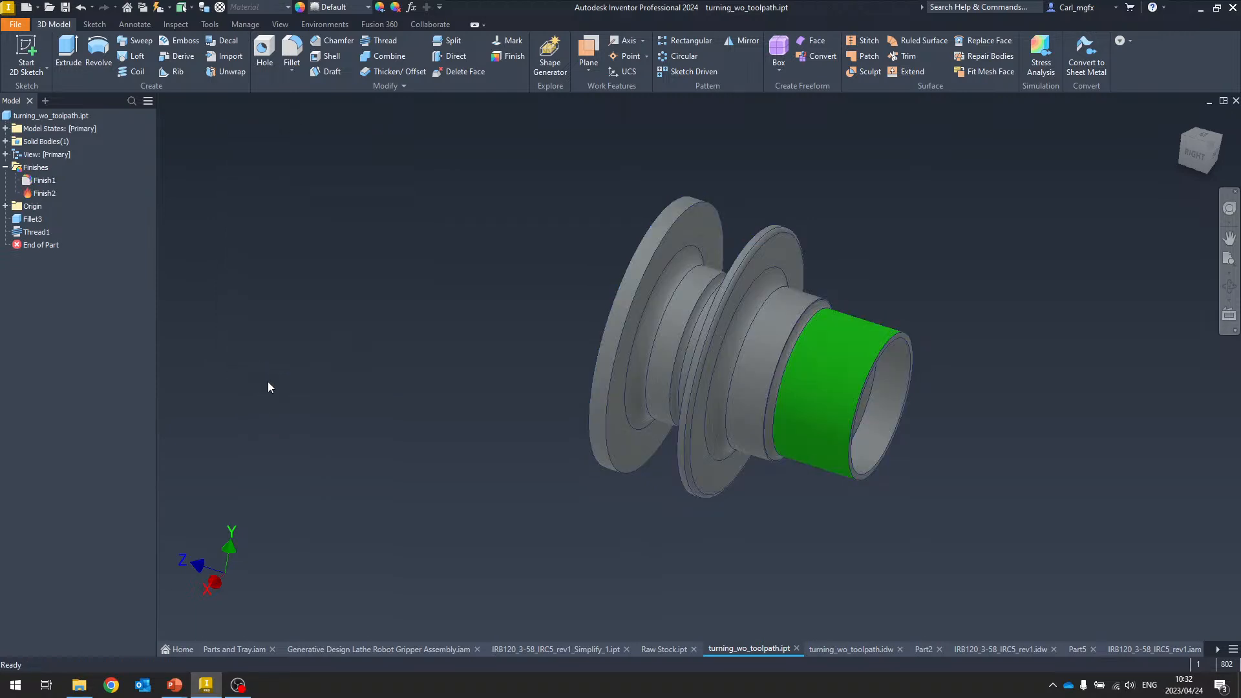
Open the finish note in the turning_wo_toolpath drawing and browse the available finish parameters, then cancel
left_click(840, 650)
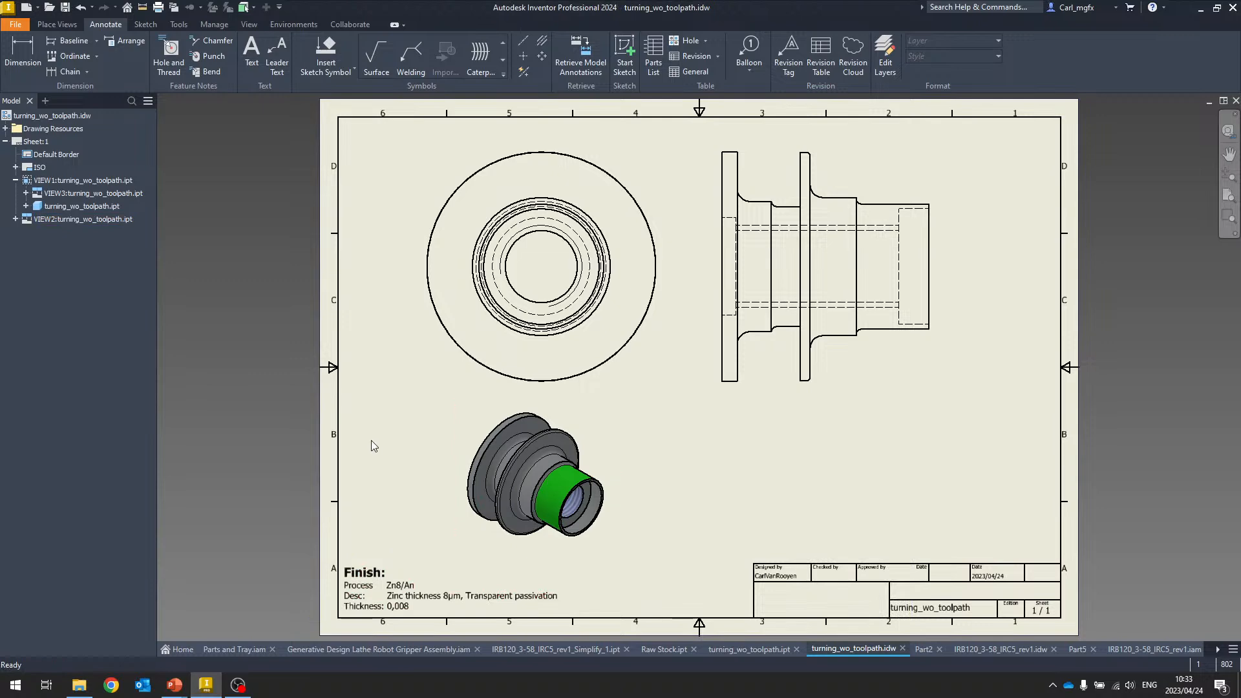
double_click(371, 575)
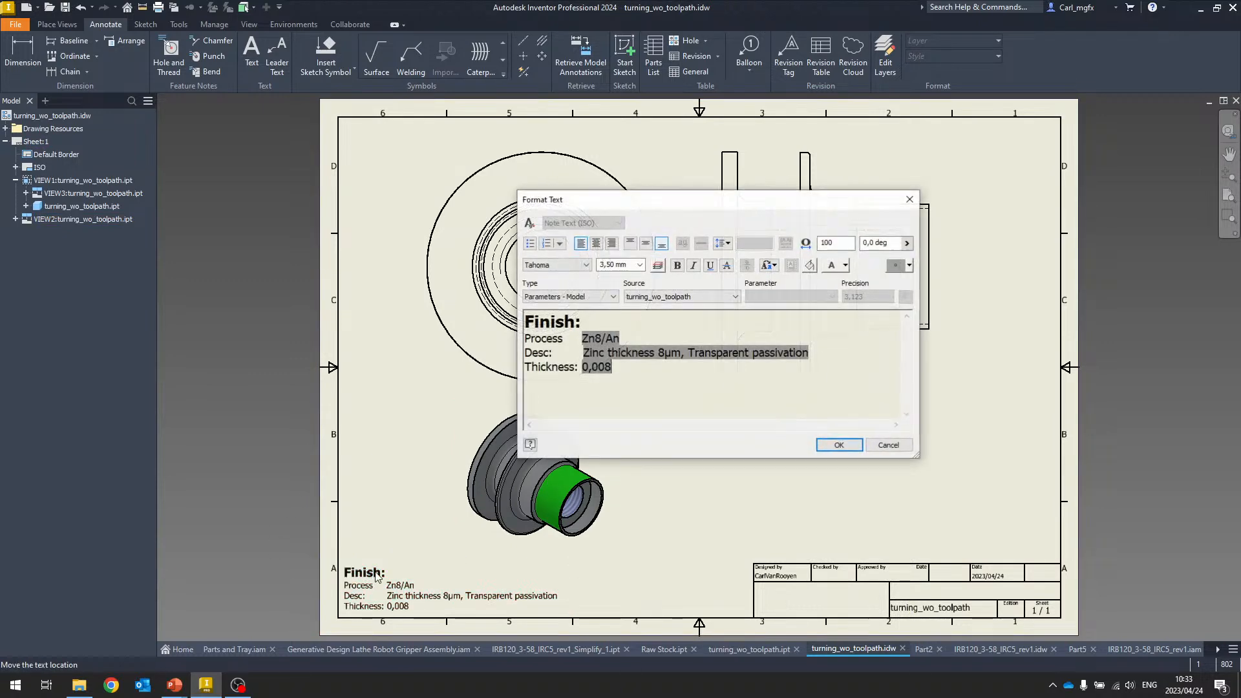
left_click(578, 299)
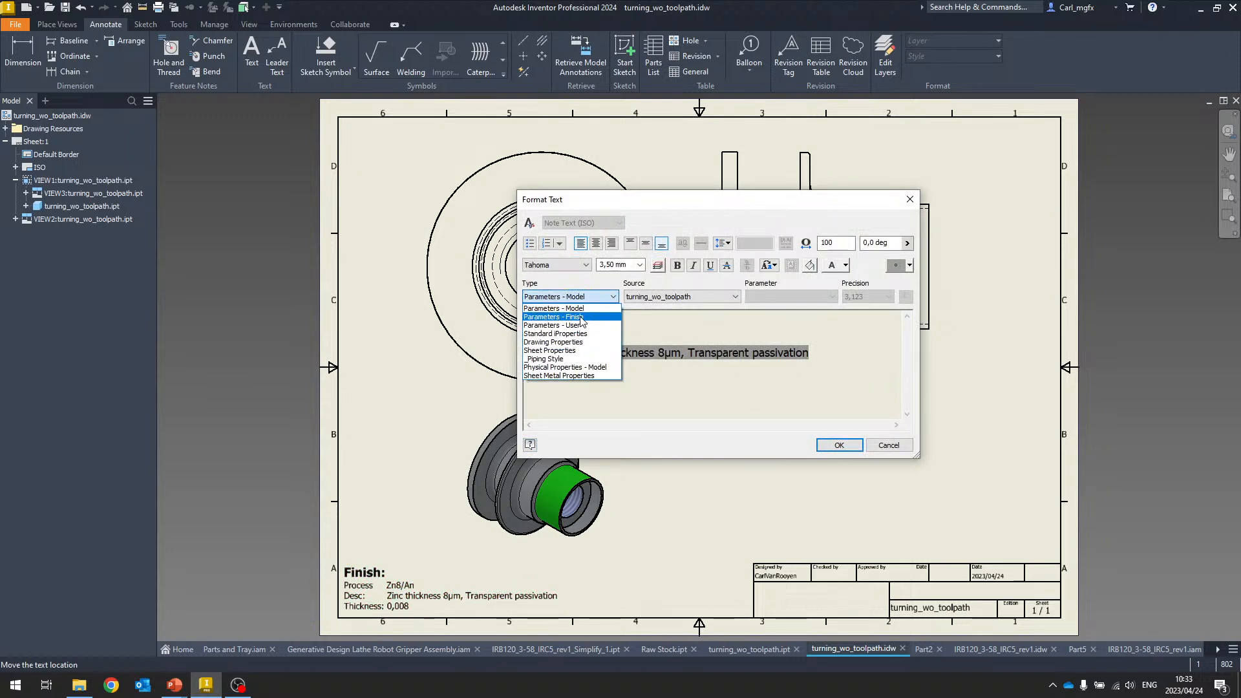
left_click(559, 318)
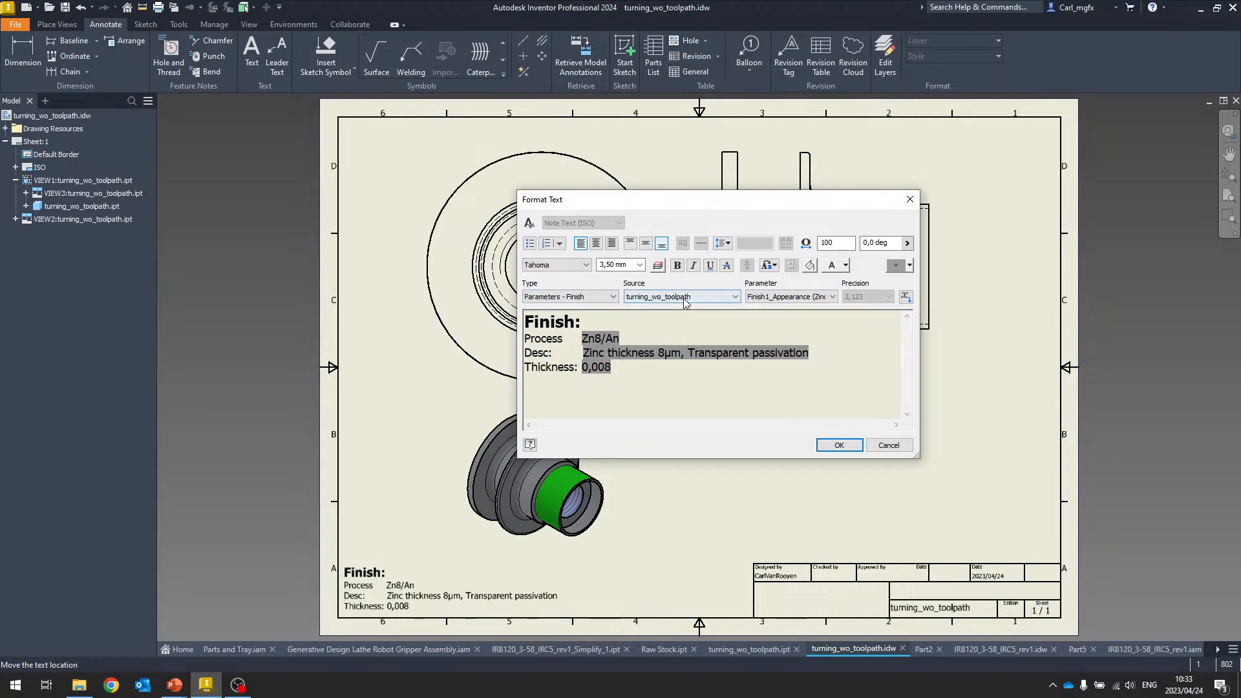
left_click(824, 298)
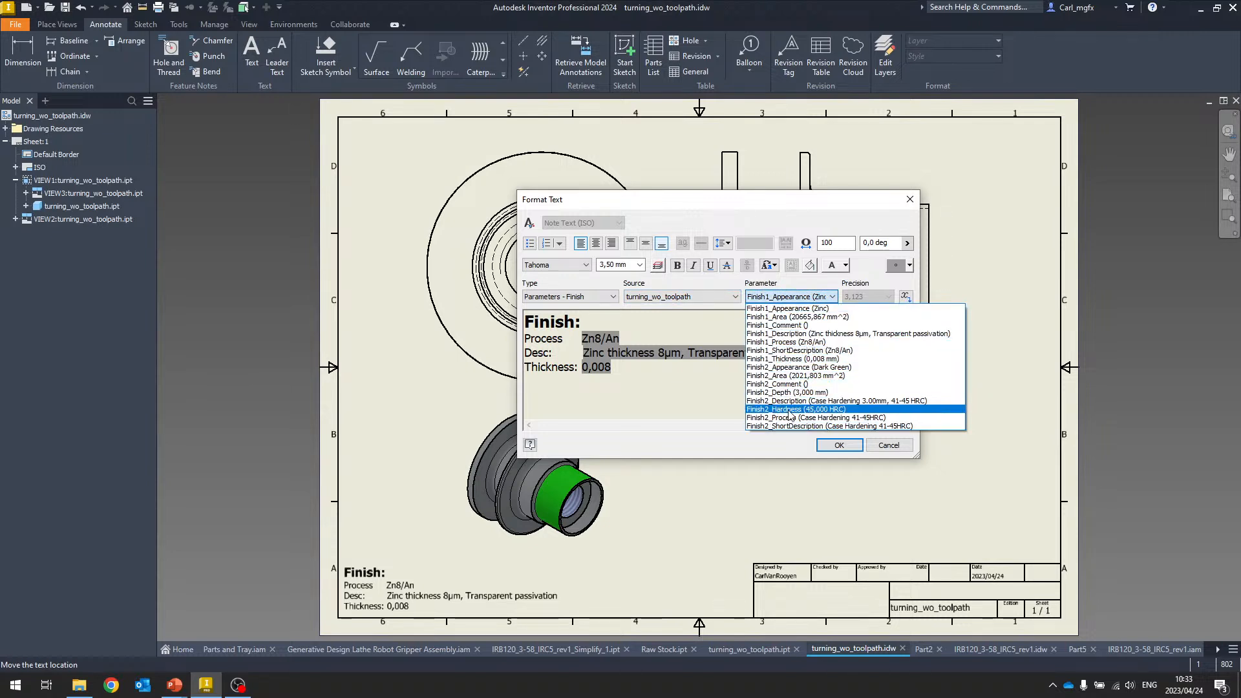
left_click(668, 409)
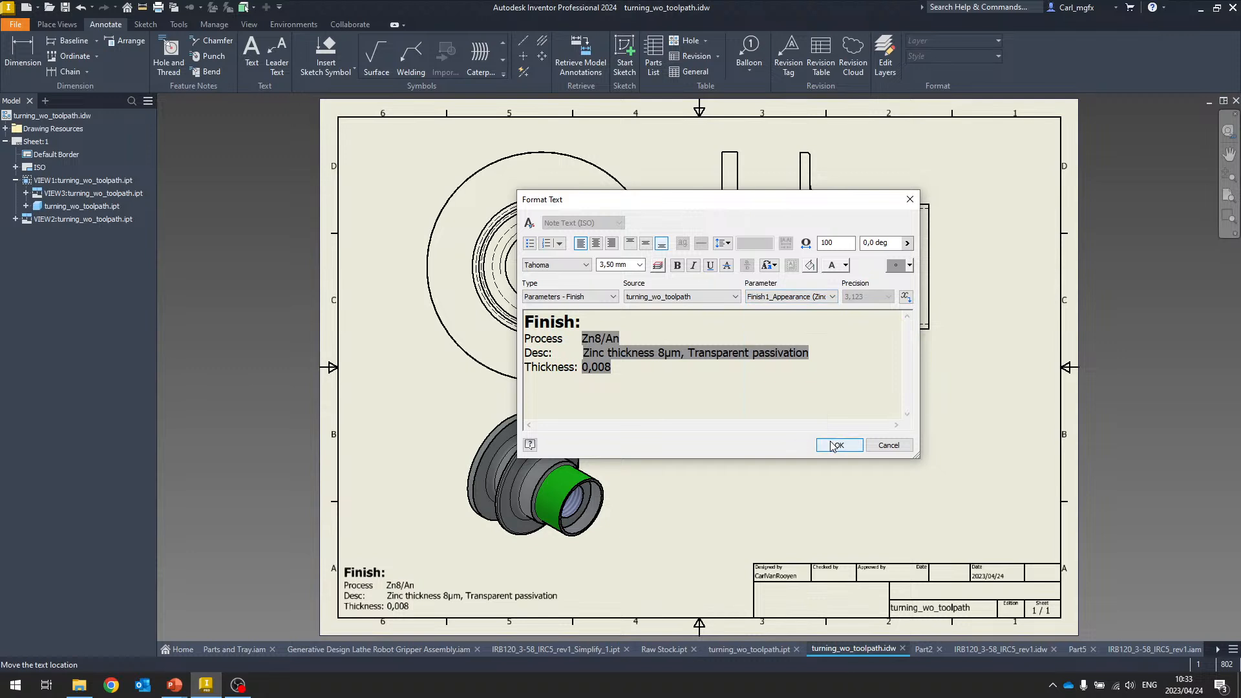
left_click(884, 445)
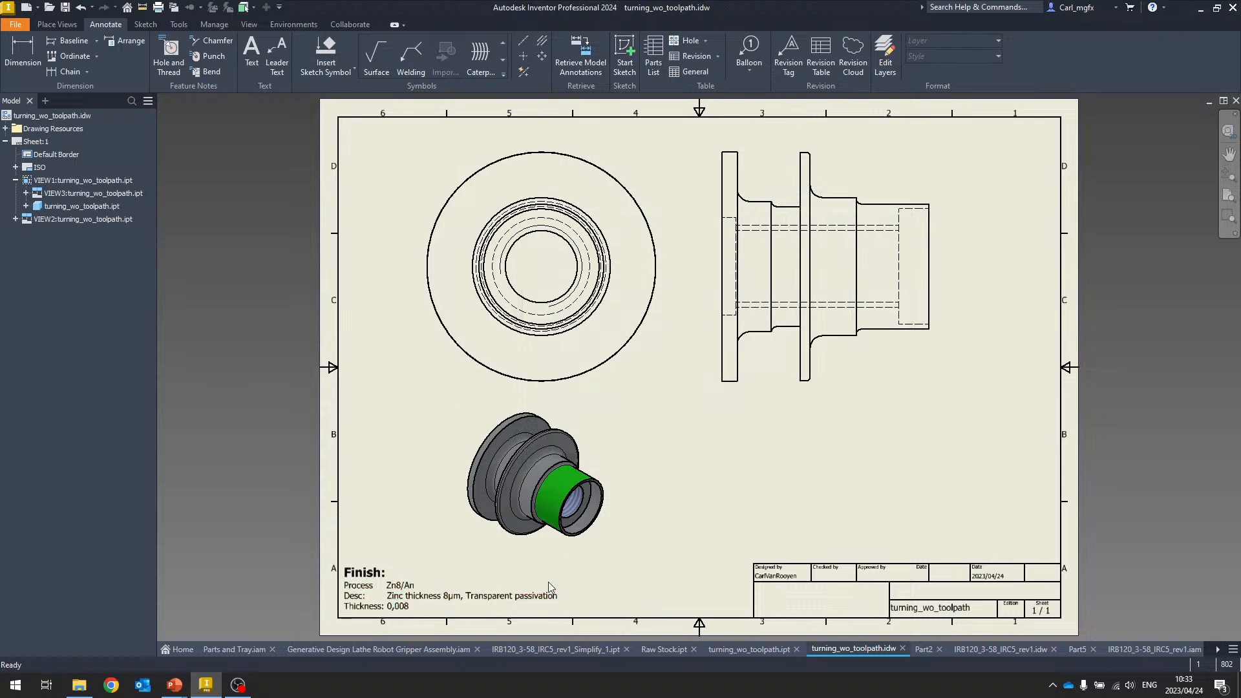
Edit Finish1 in the part, set its thickness to 10 microns, and check the drawing's finish note
left_click(749, 649)
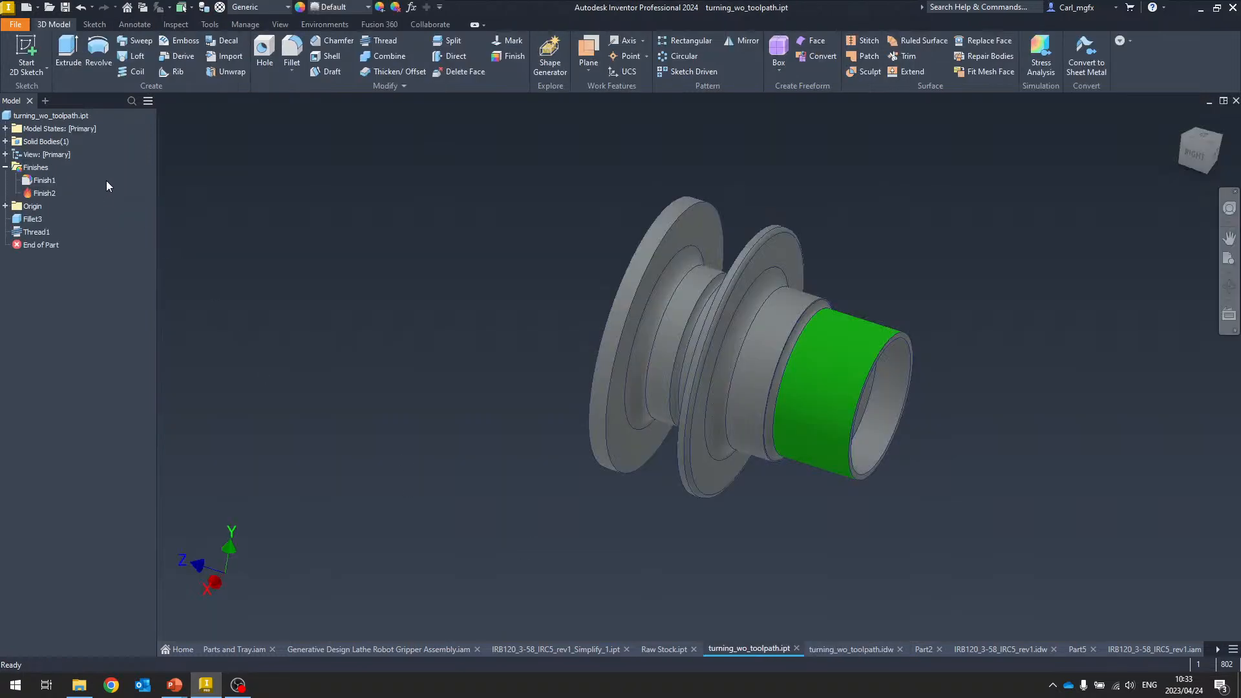
left_click(47, 181)
double_click(47, 181)
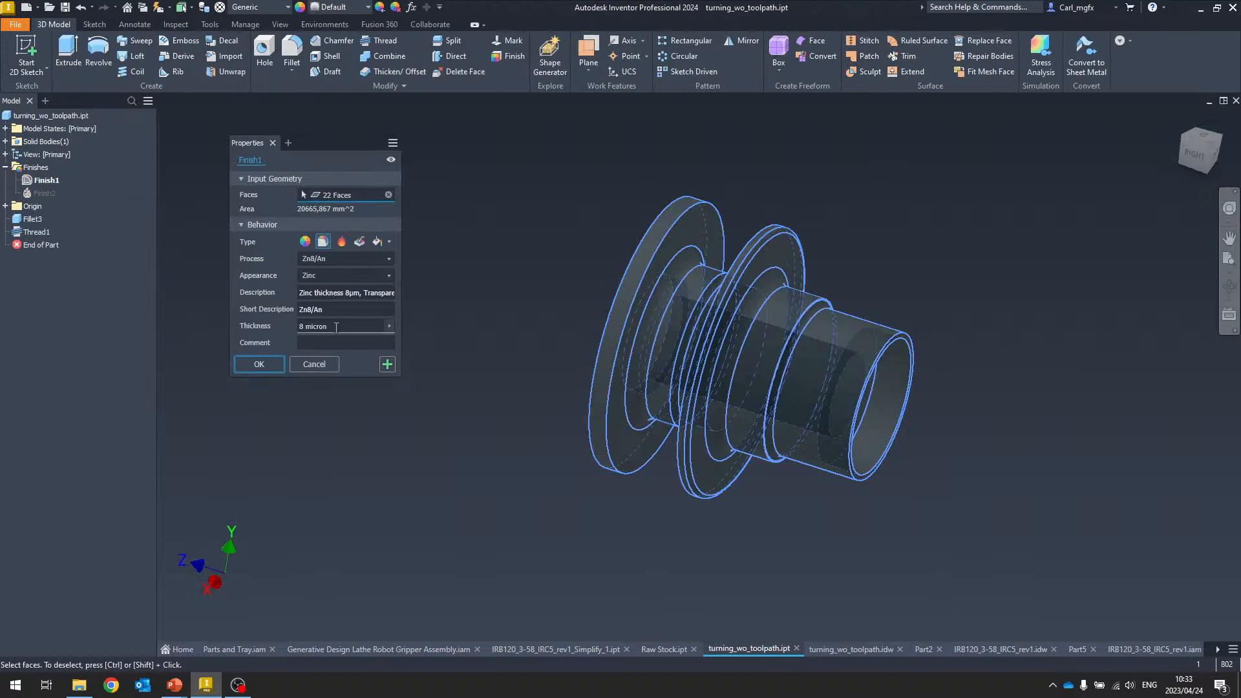
left_click_drag(335, 326, 259, 349)
key("Delete")
type("10")
left_click(260, 365)
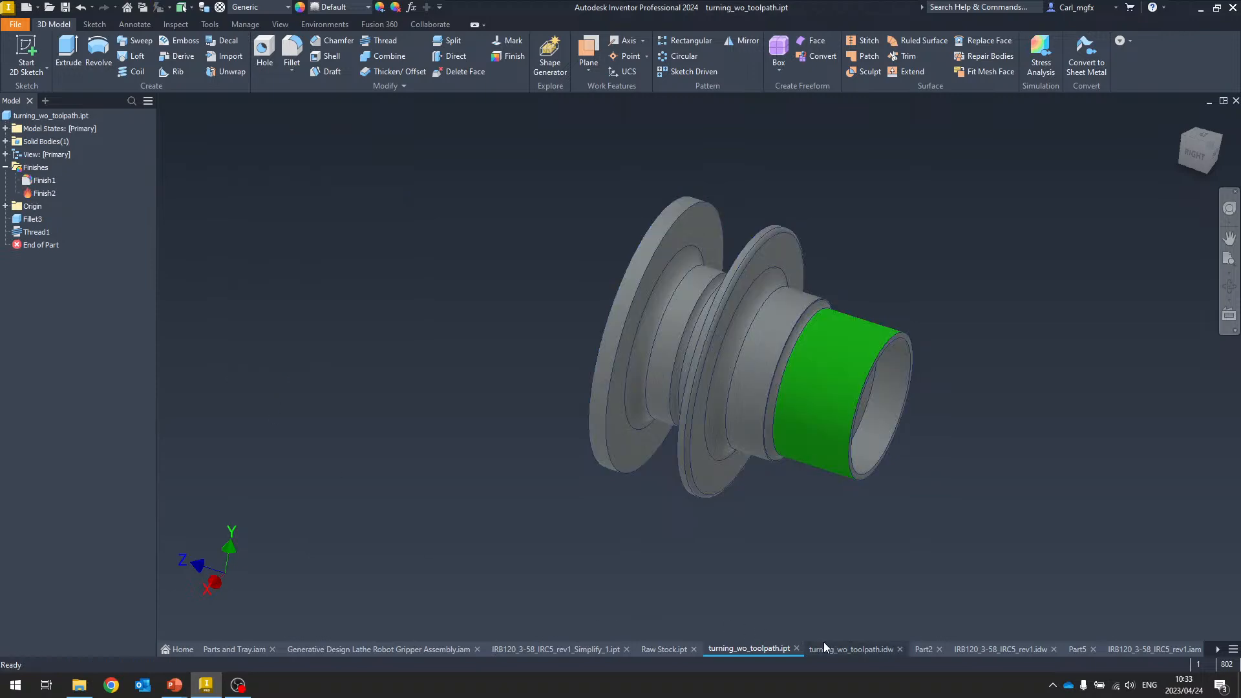
left_click(851, 649)
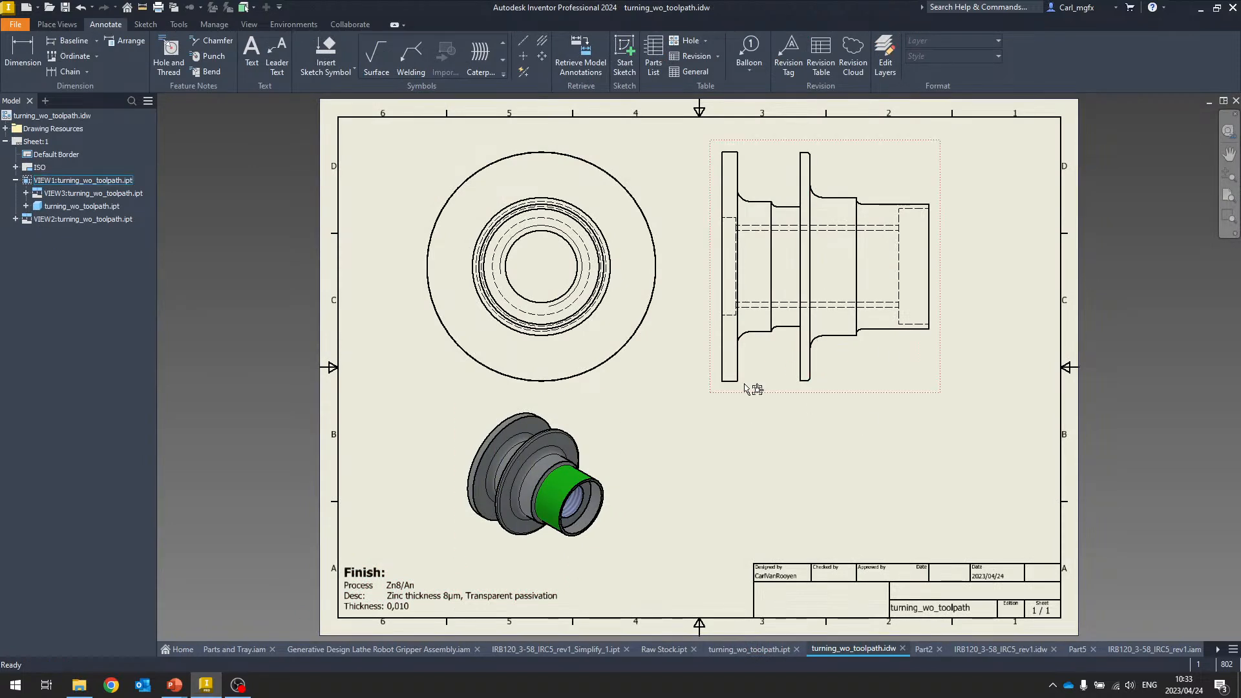
In Part2, create a sheet metal Face from the overlapping sketch profile region
left_click(923, 650)
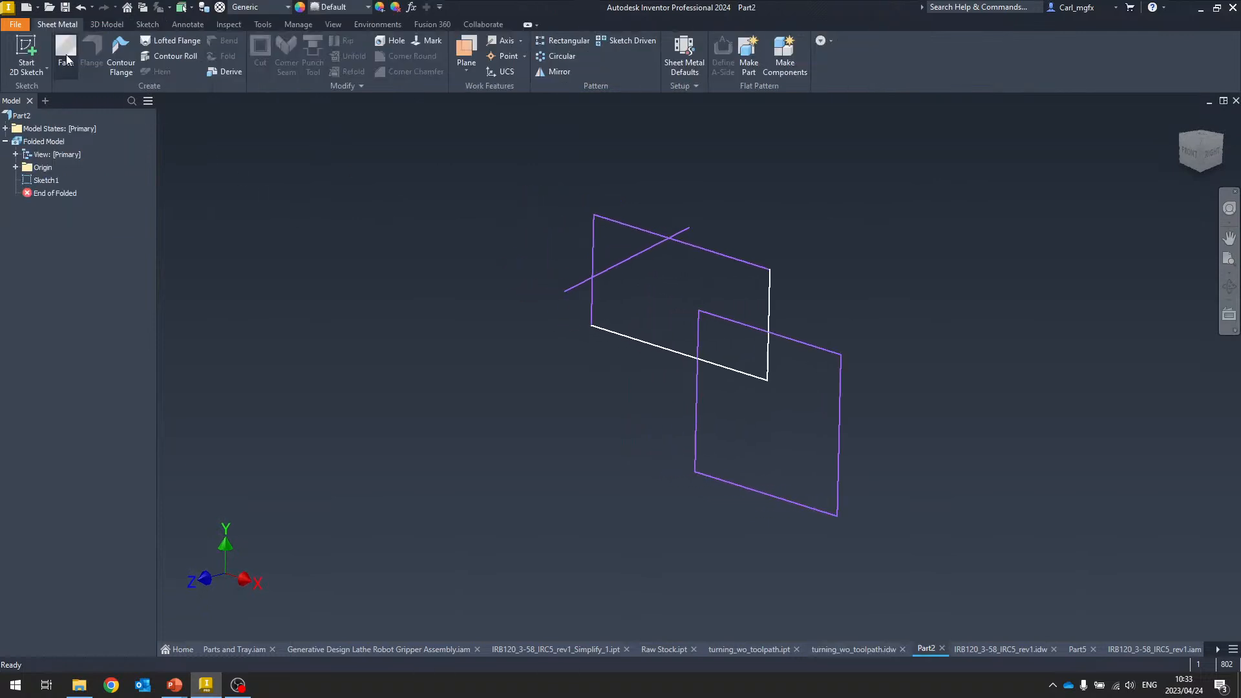
left_click(65, 45)
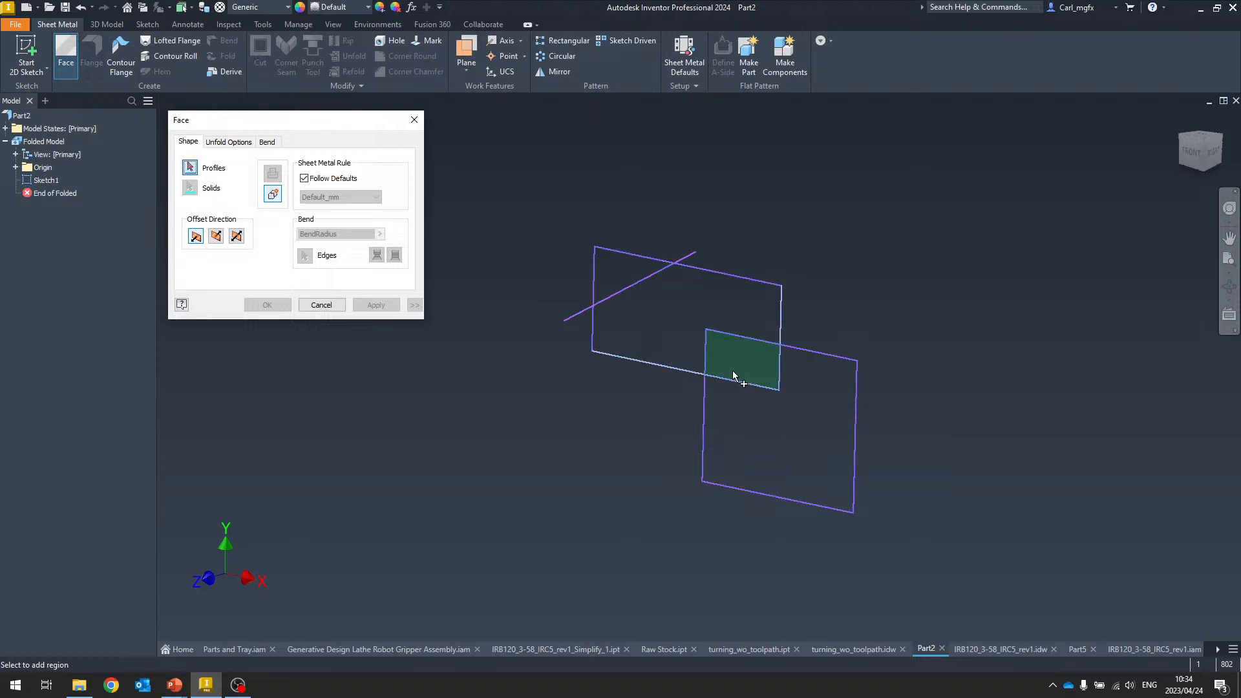
left_click(752, 422)
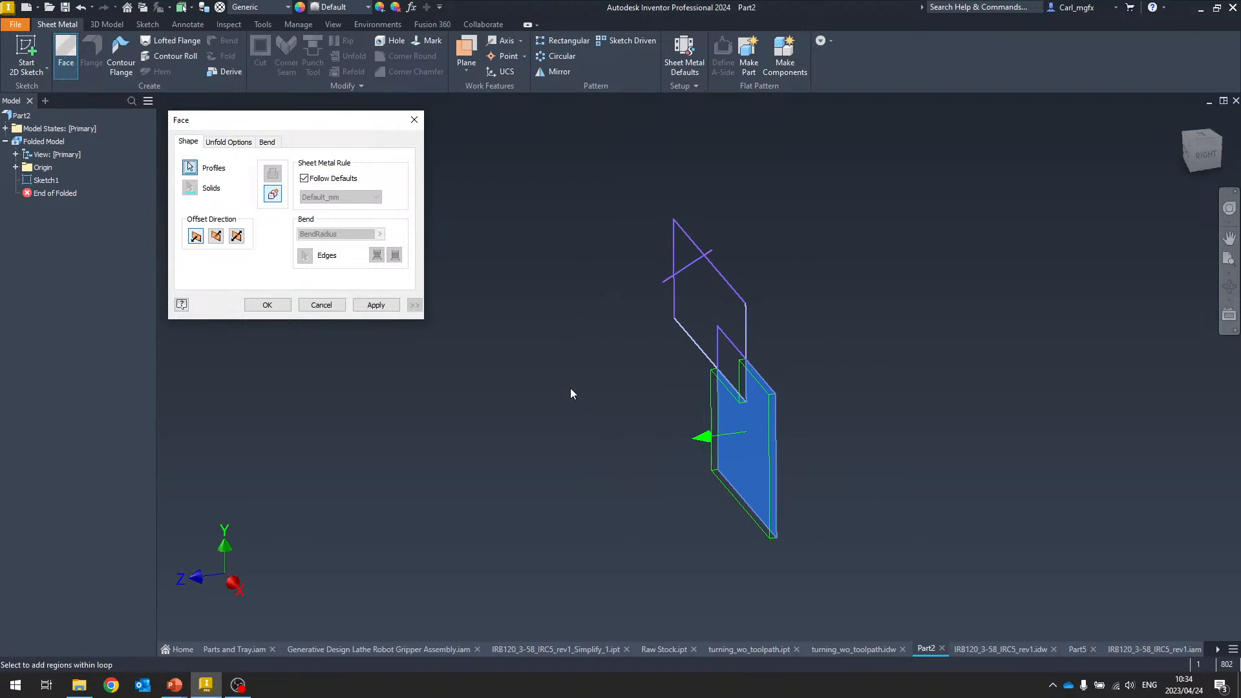
left_click(265, 304)
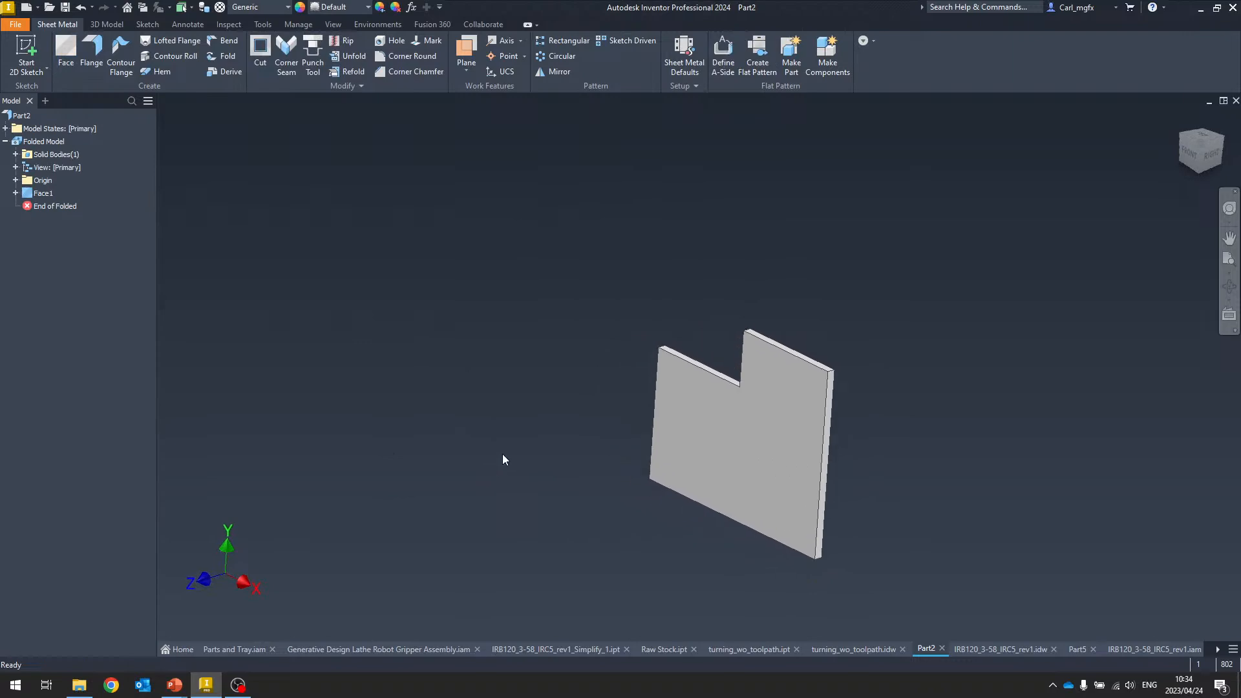
Switch to the PowerPoint presentation window
key("alt+Tab")
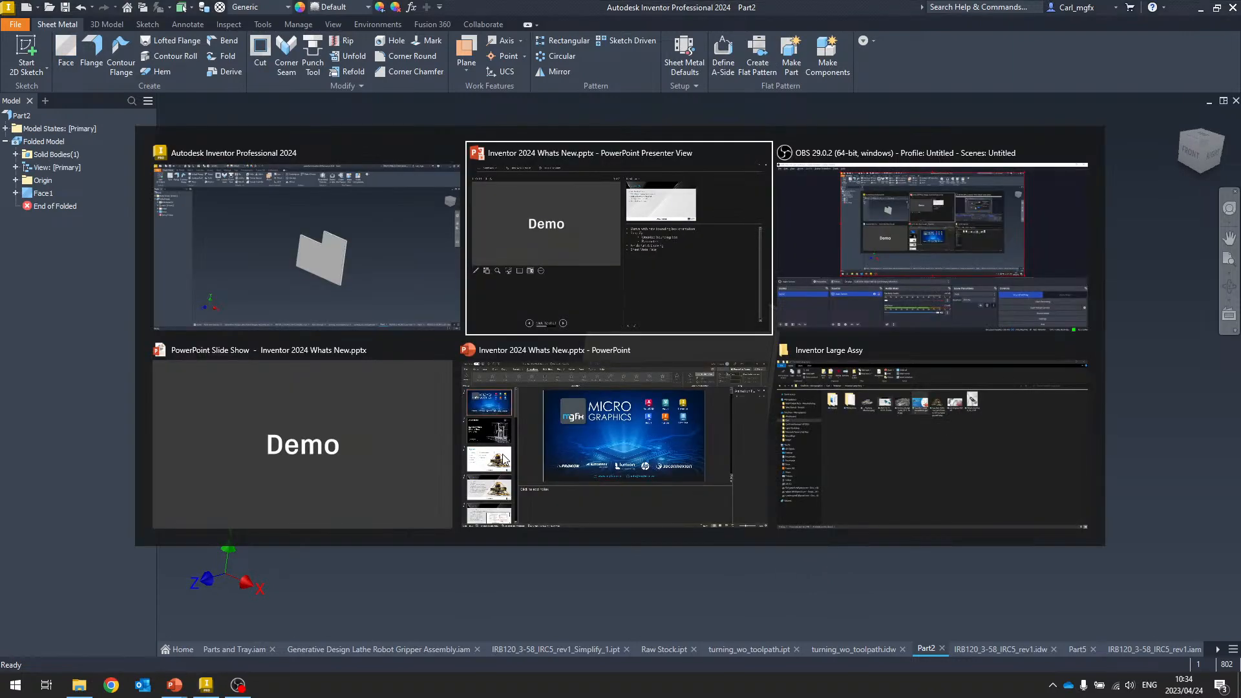